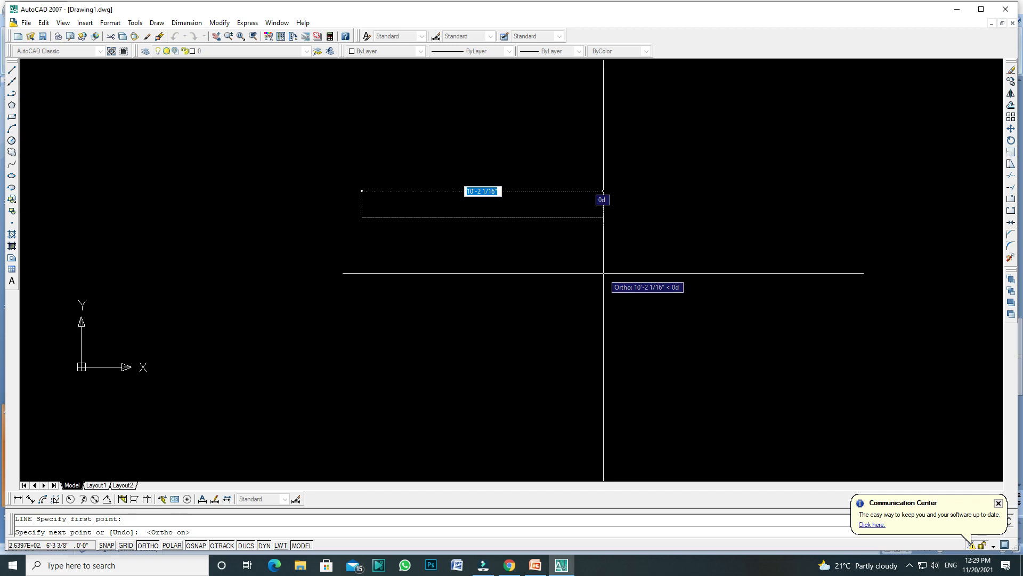
Draw a horizontal line 10' long from the picked start point with Ortho mode on.
key(F8)
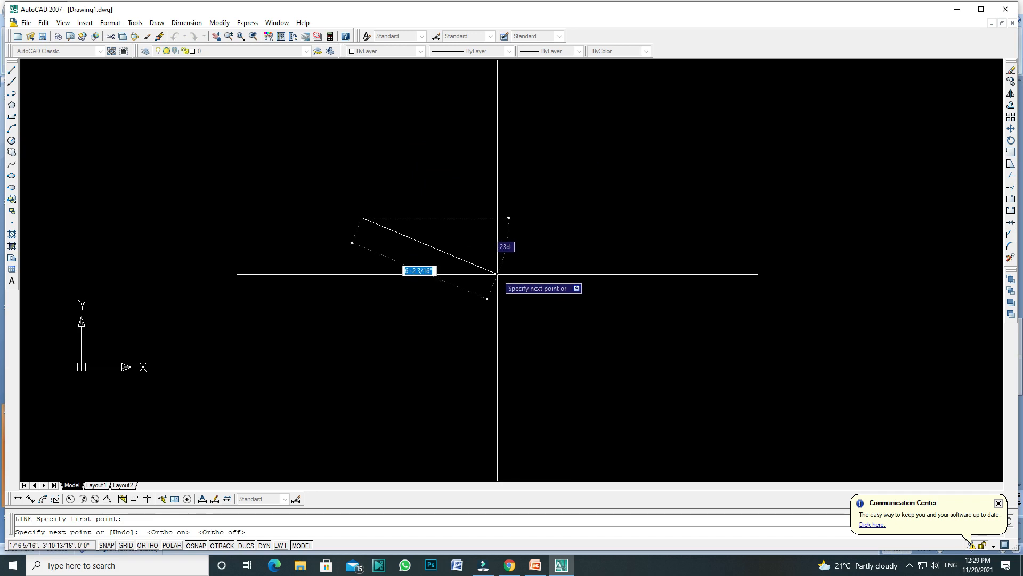
key(F8)
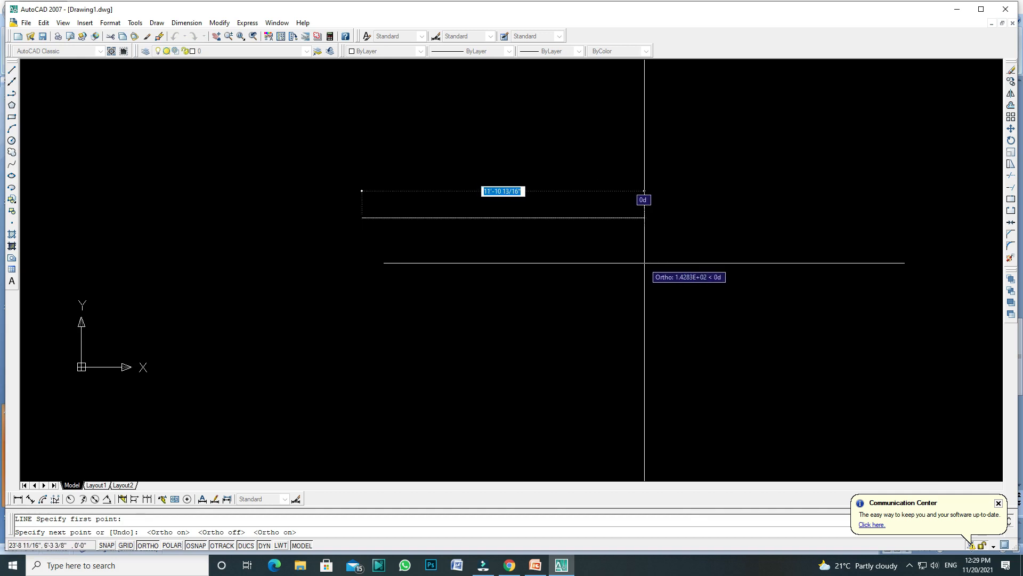
text(10)
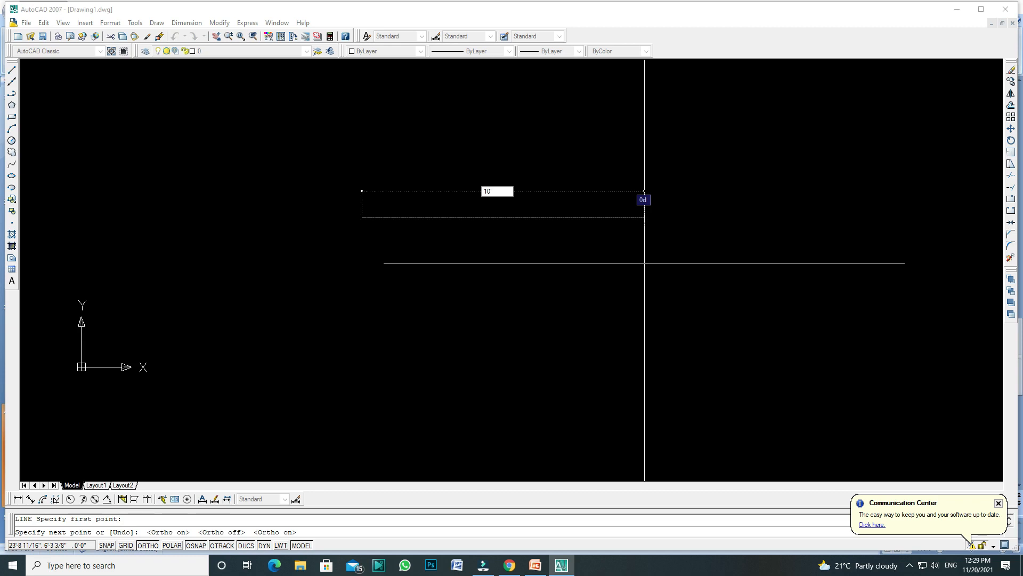
key(Return)
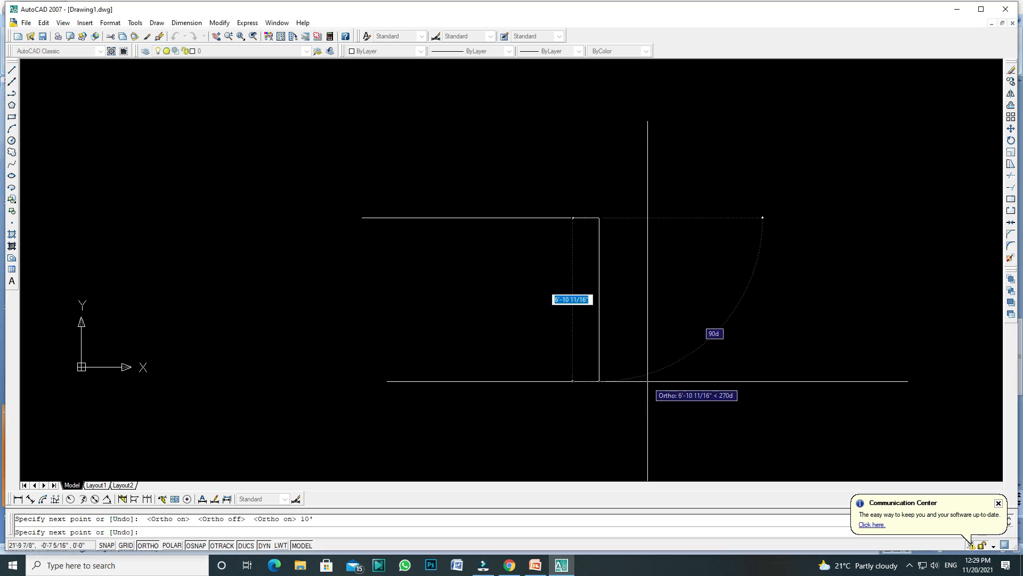
key(Escape)
click(527, 217)
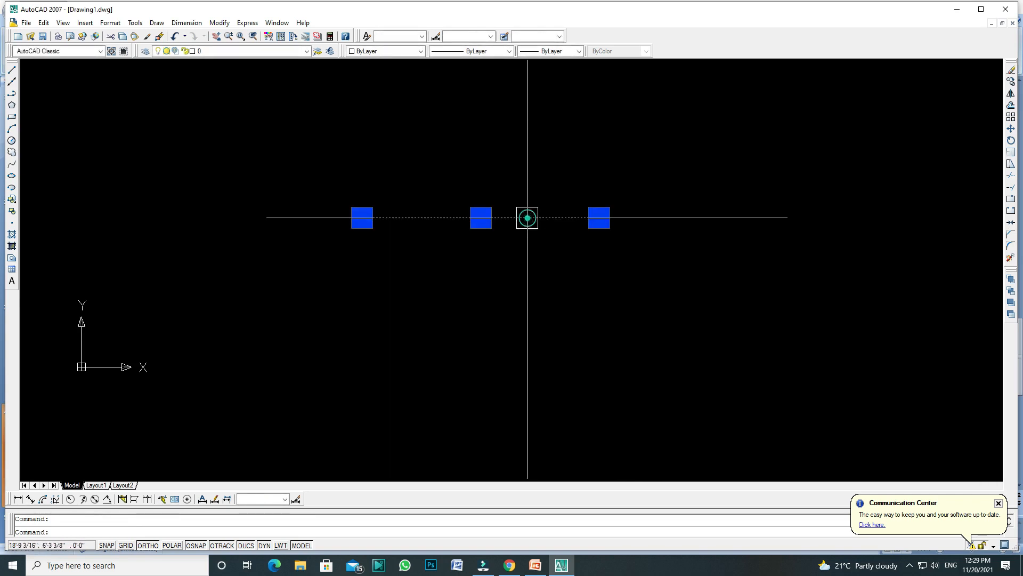
scroll(485, 285, down, 2)
key(Escape)
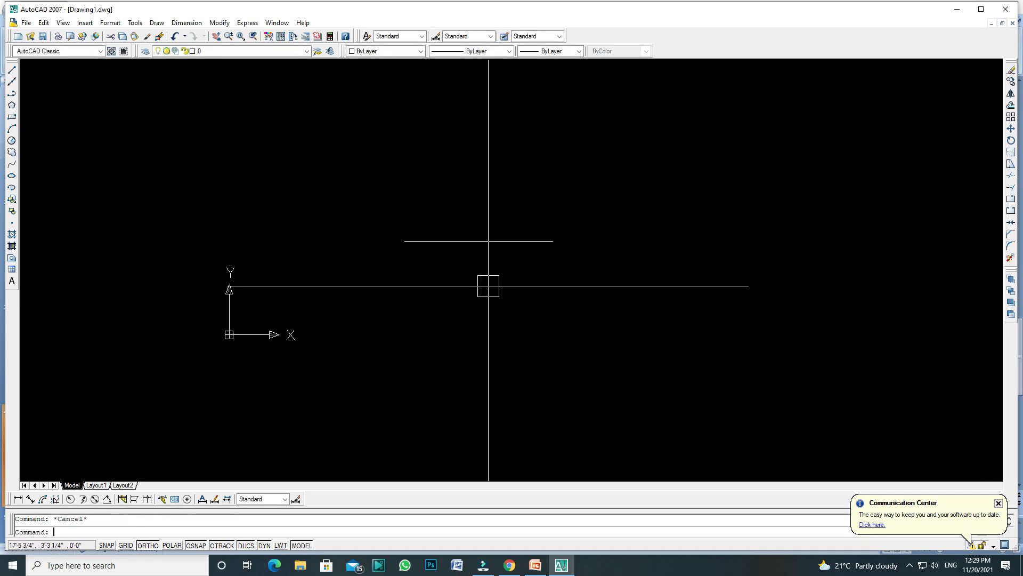
Draw a separate vertical line 10' long downward, starting just below the horizontal line's left end.
scroll(546, 274, up, 2)
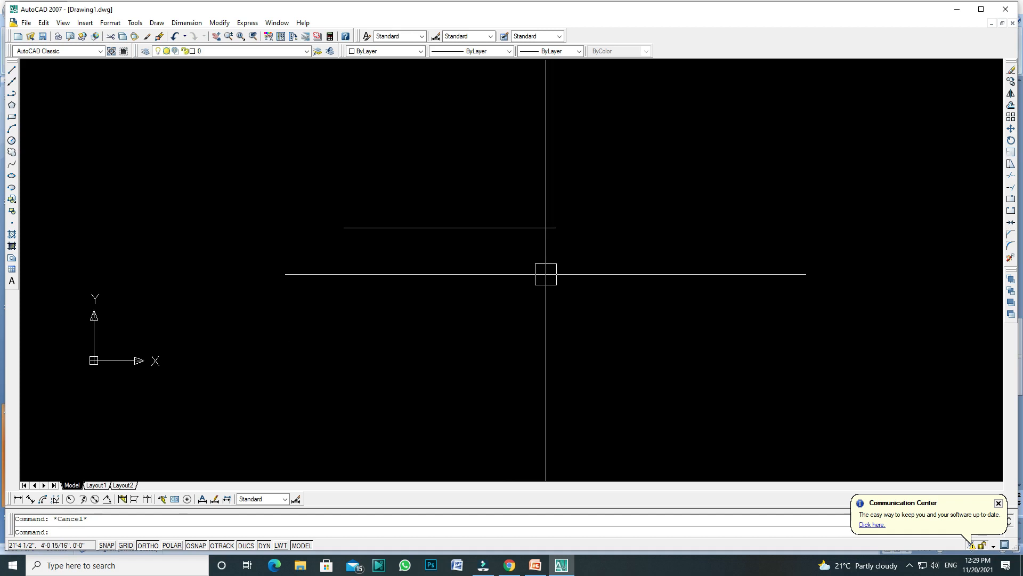
text(L)
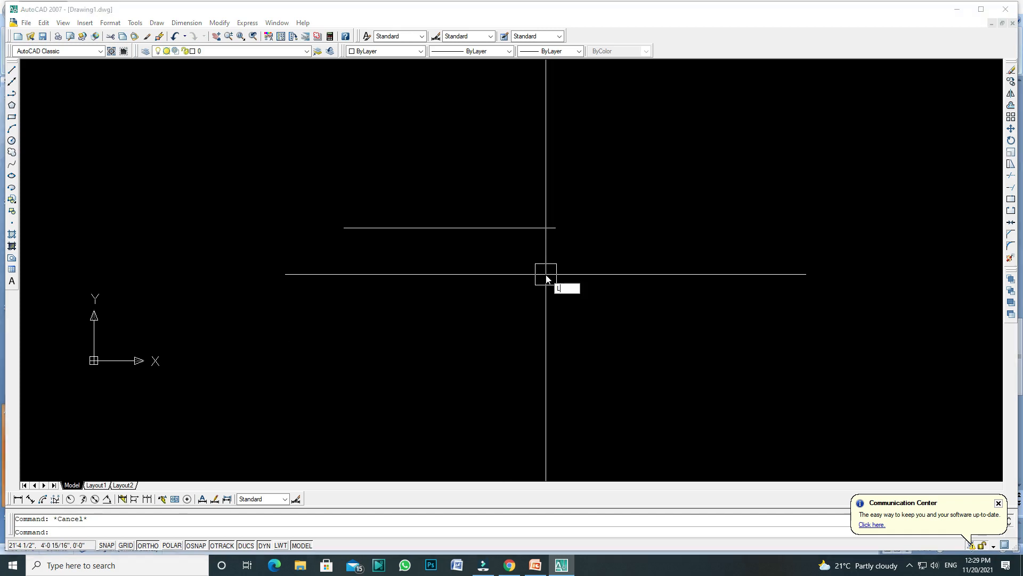
key(Return)
click(361, 283)
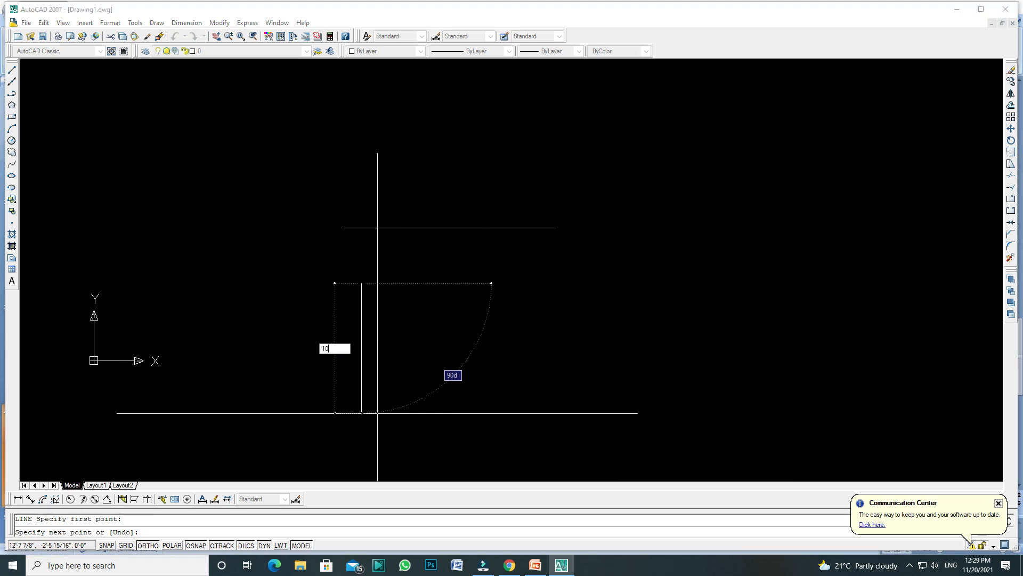
text(')
key(Return)
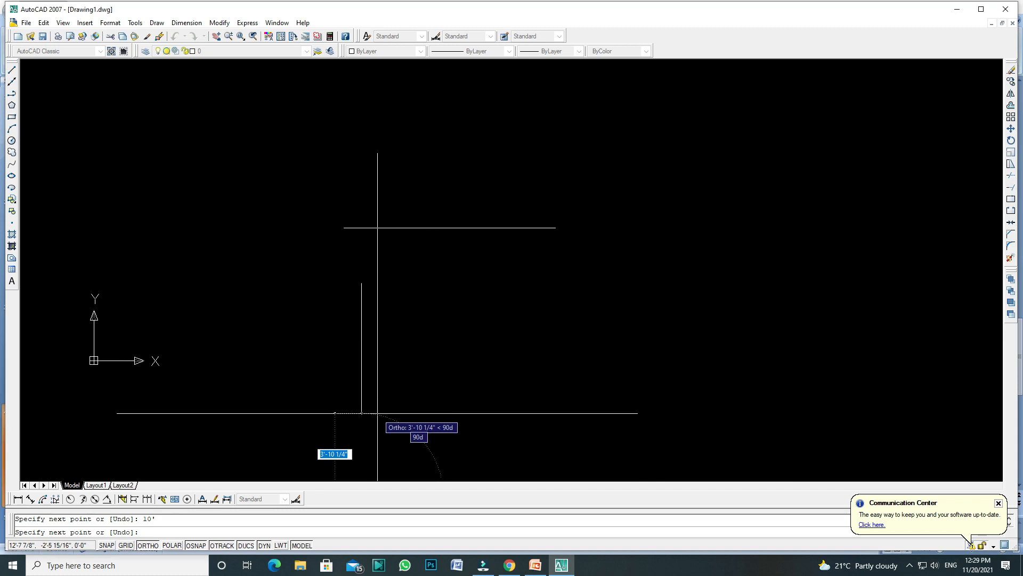
key(Escape)
Erase both the vertical and the horizontal line from the drawing.
scroll(373, 315, down, 3)
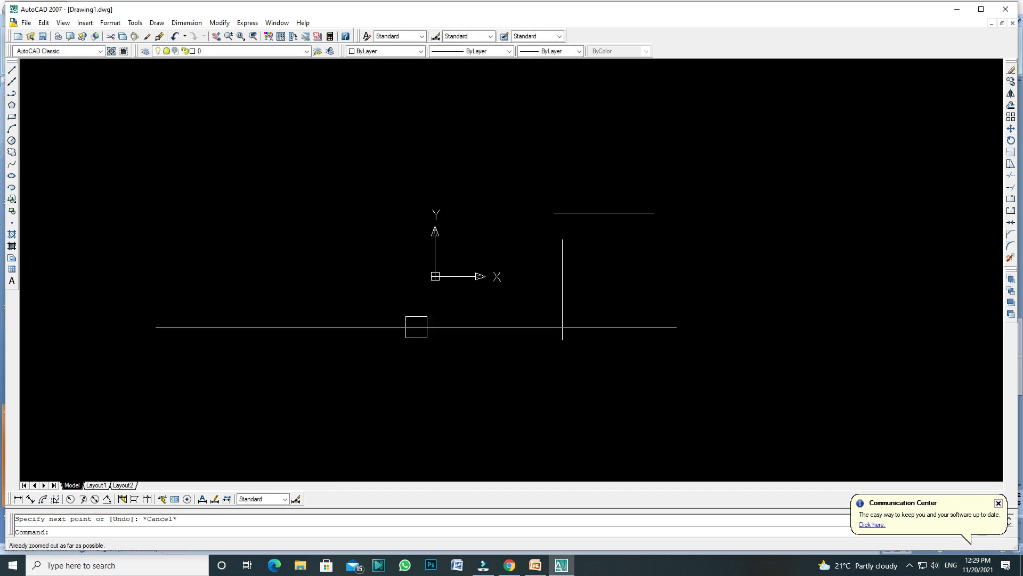
scroll(632, 228, up, 2)
click(531, 263)
click(604, 207)
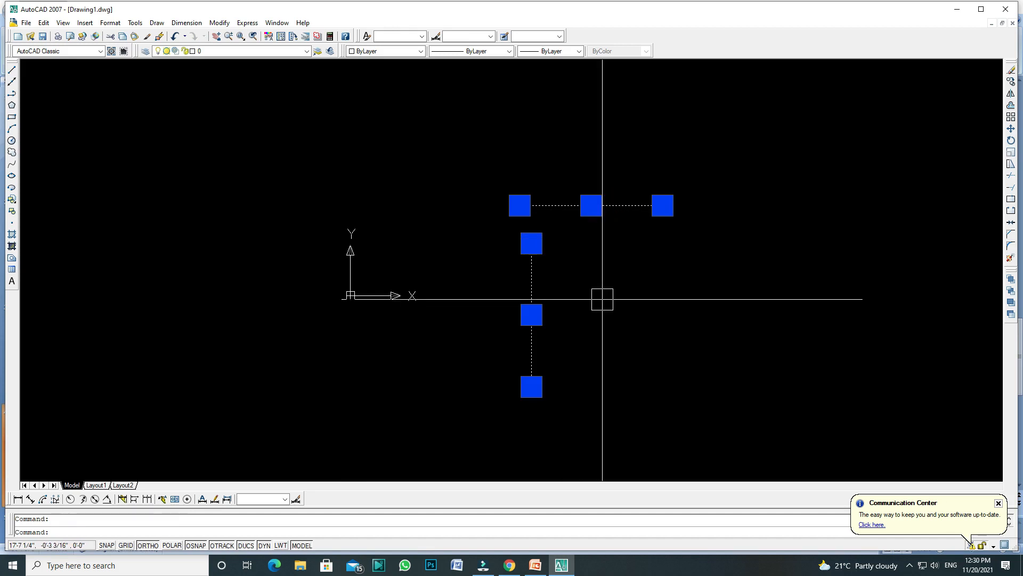
key(Delete)
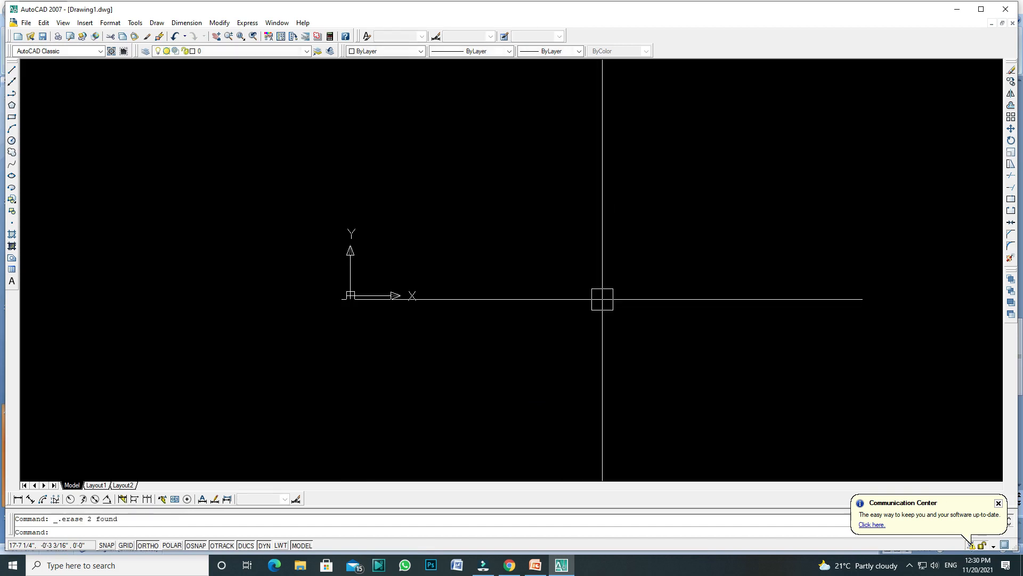
Consult the DRAW COMMANDS slide in PowerPoint, return to AutoCAD and draw a circle with a 3' radius.
click(534, 566)
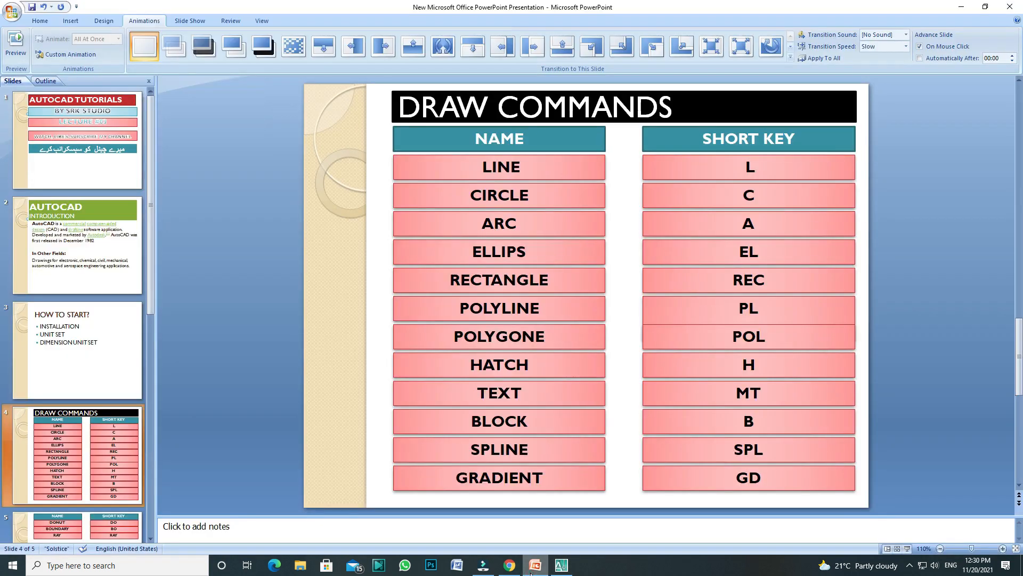
click(531, 570)
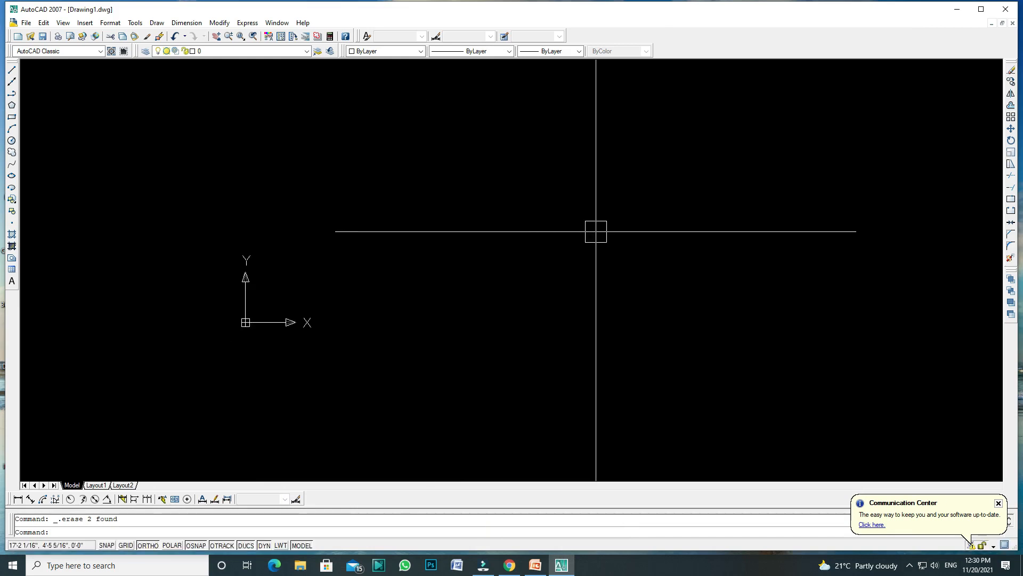
text(c)
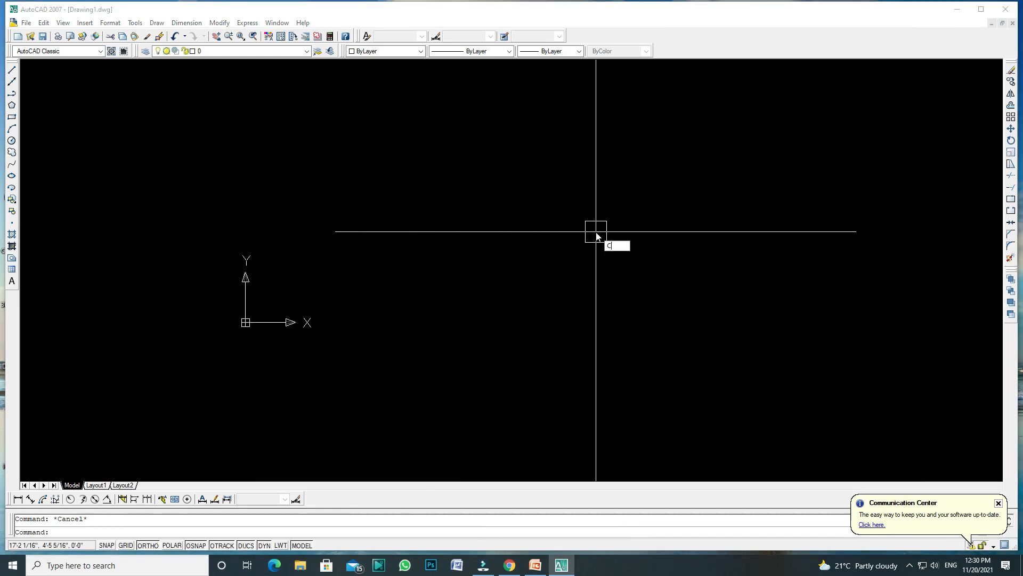
key(Return)
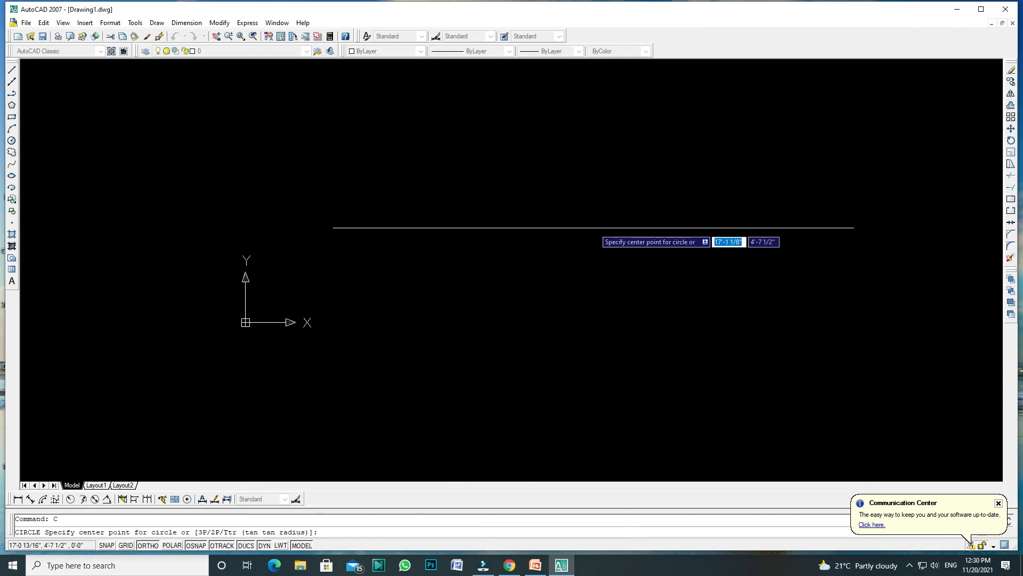
click(466, 226)
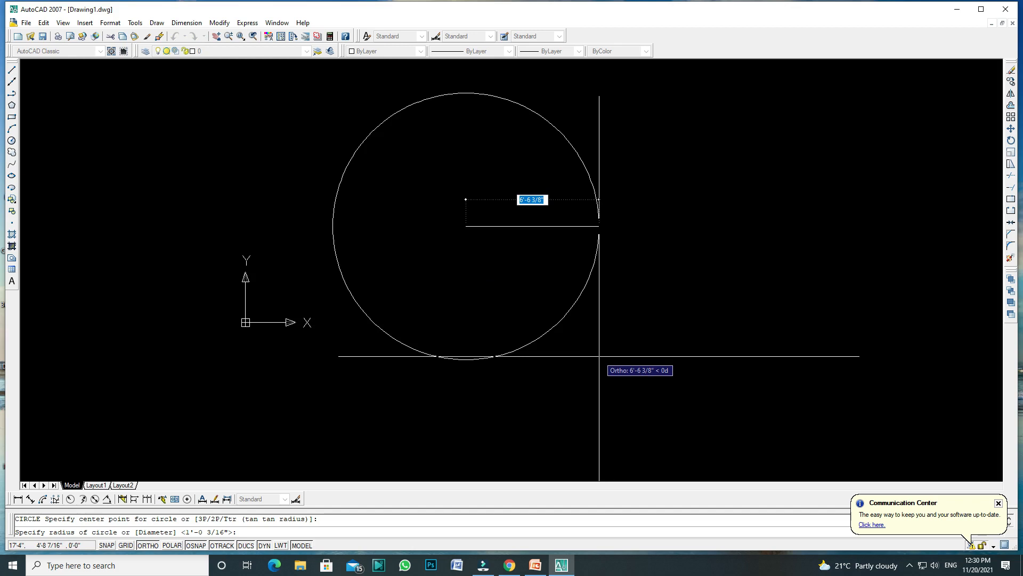
text(3)
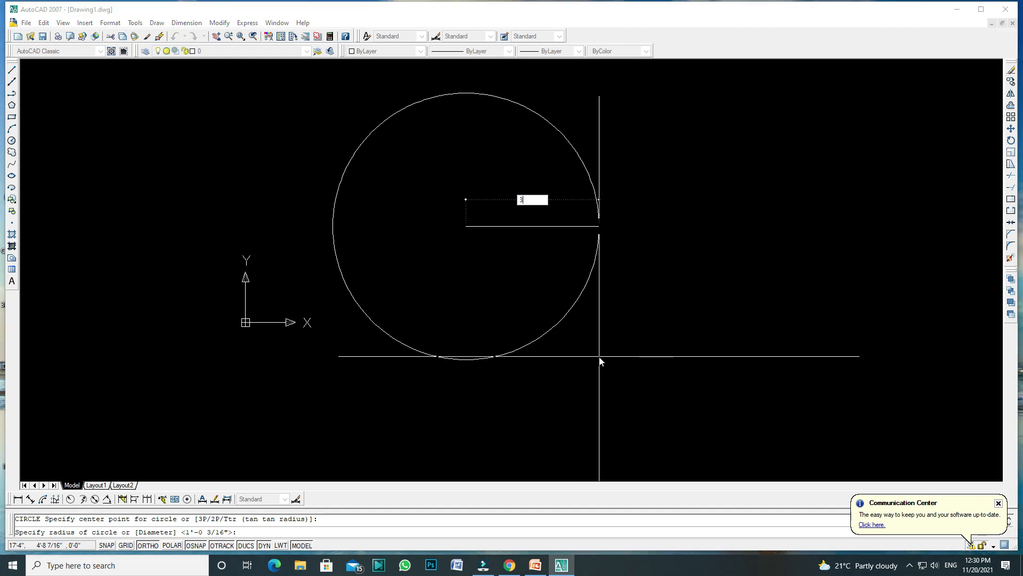
text(')
key(Return)
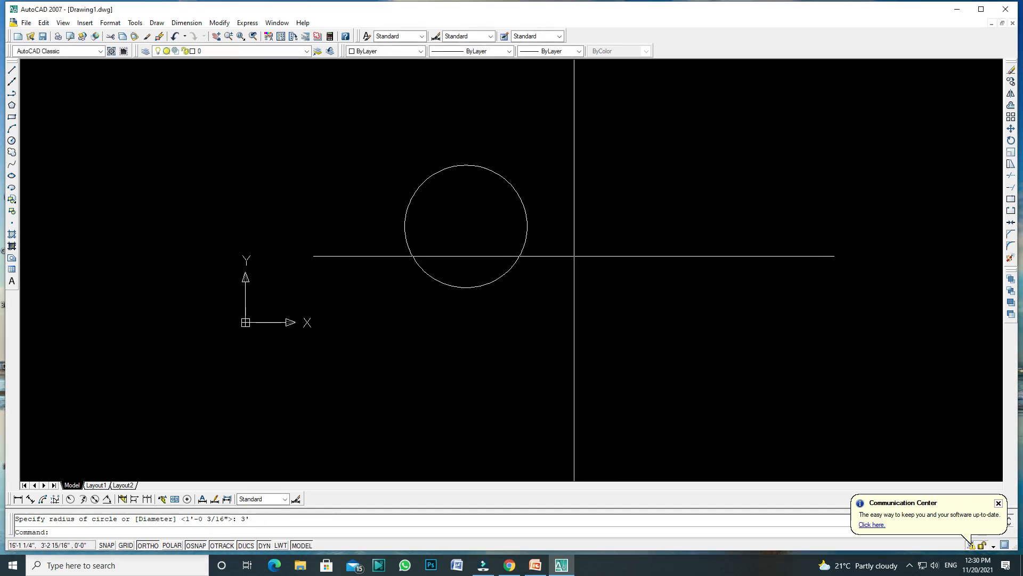
scroll(538, 216, up, 1)
click(521, 207)
scroll(505, 180, up, 1)
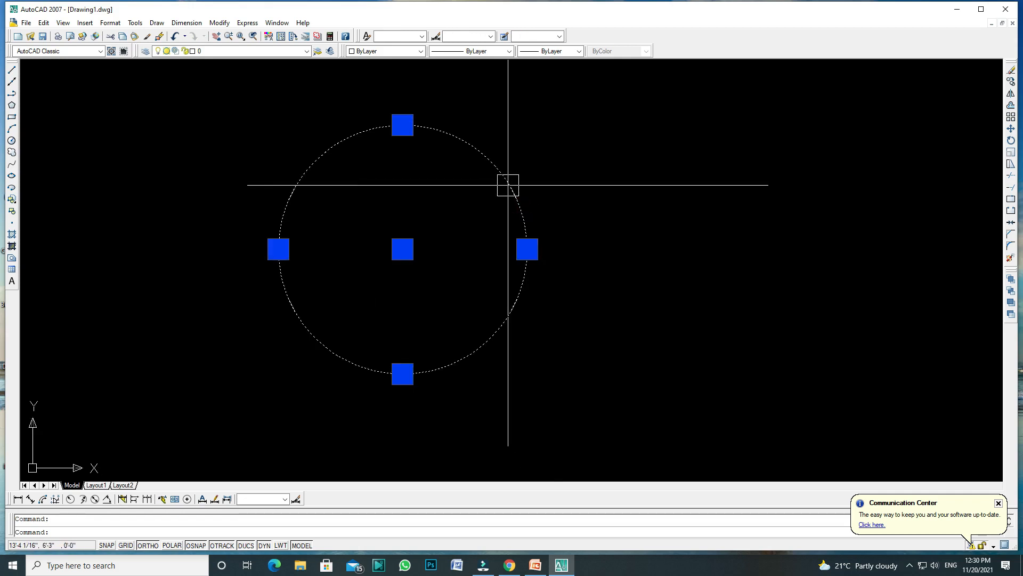
key(Escape)
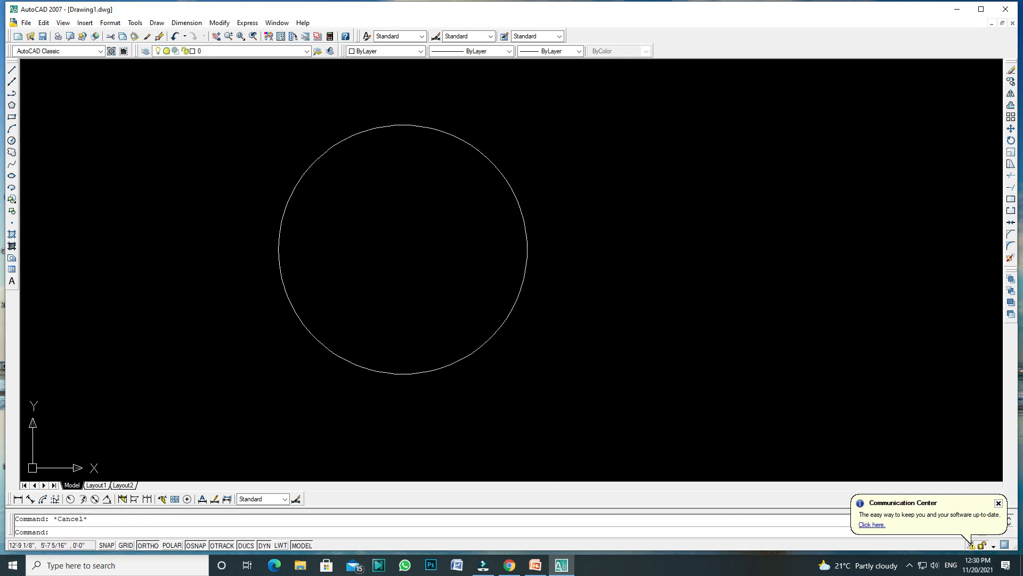
Resize the circle with its quadrant grips, stretching it outward from the right side and shrinking it from the top.
scroll(447, 207, down, 1)
scroll(446, 207, down, 1)
click(478, 213)
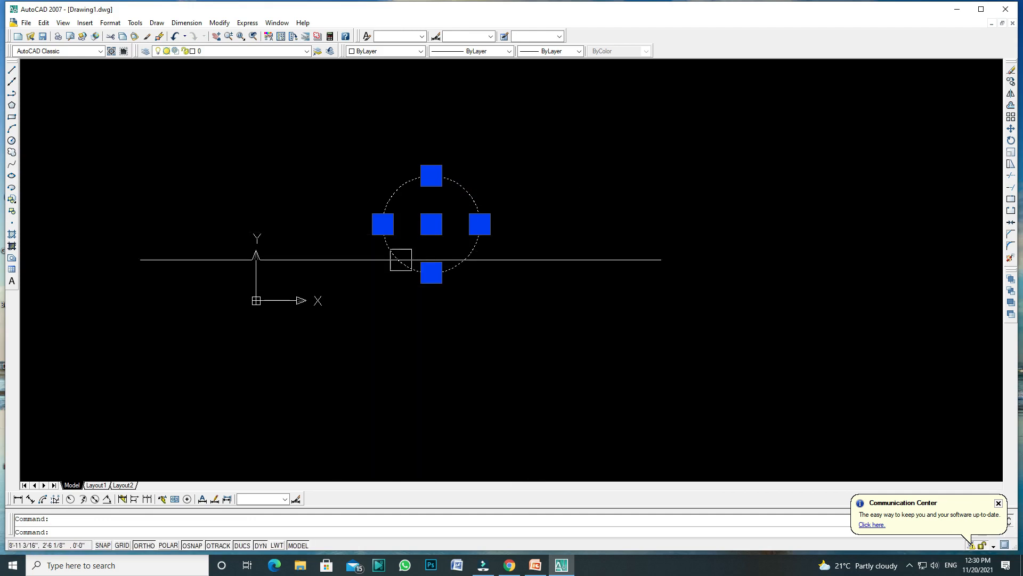
click(479, 223)
click(538, 224)
click(431, 117)
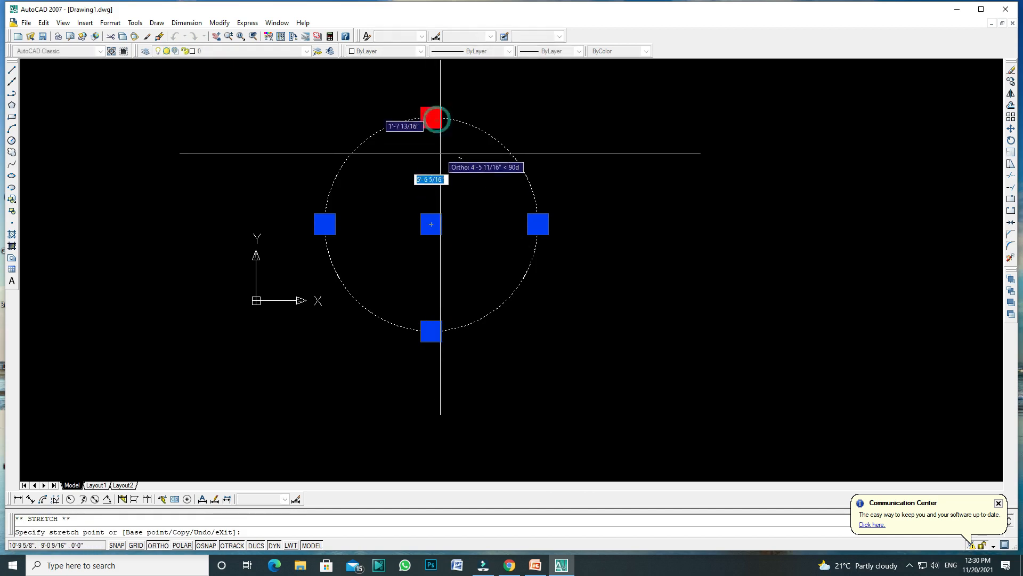
click(431, 164)
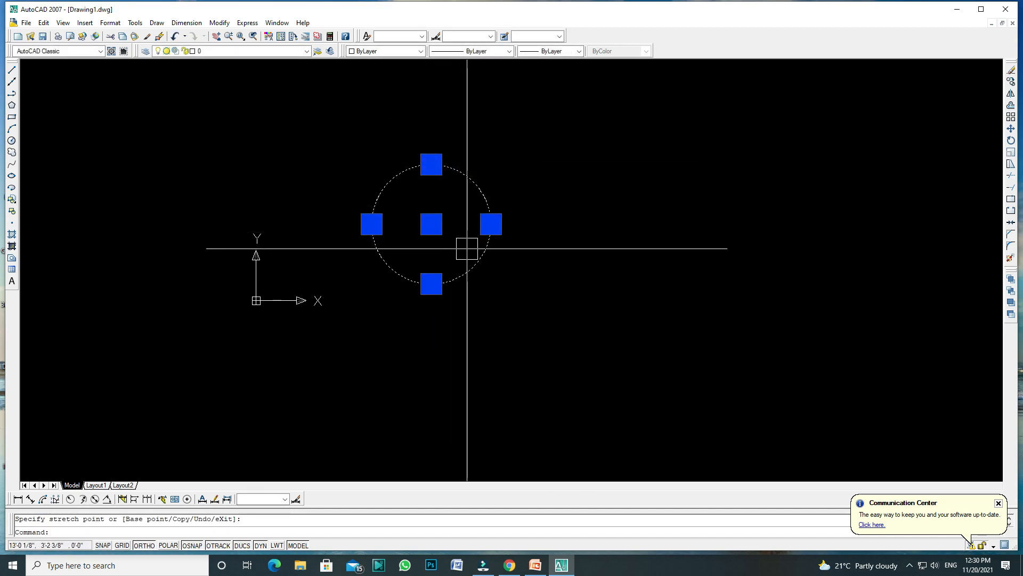
Move the circle horizontally to the right and back to the left by its centre grip, with Ortho on.
click(431, 224)
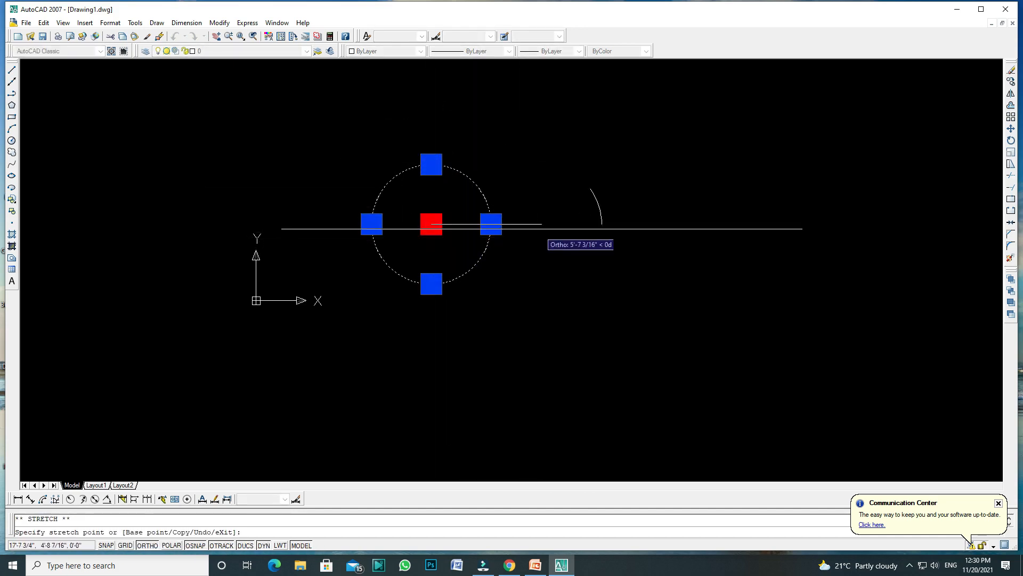
click(559, 224)
click(559, 224)
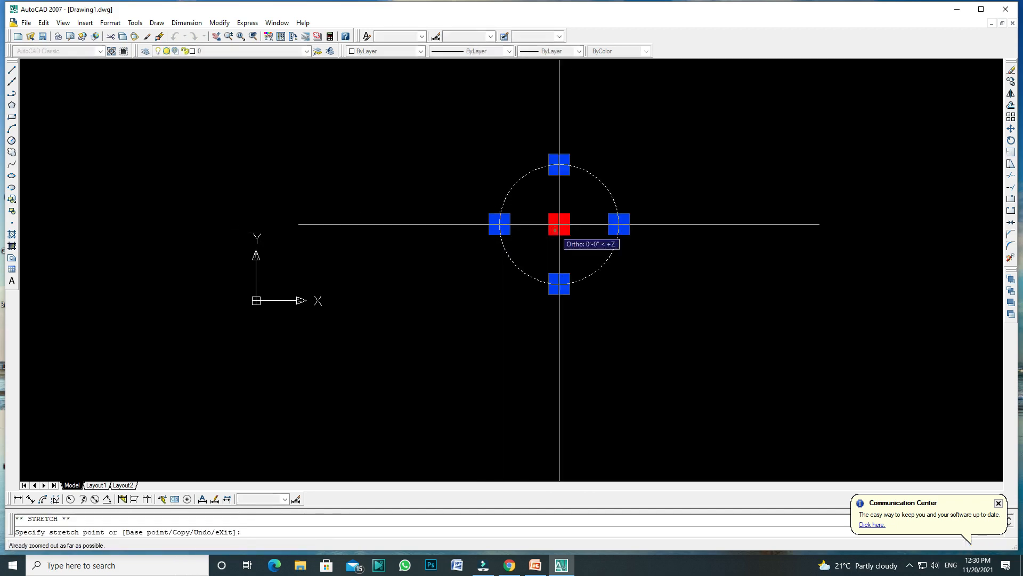
click(418, 224)
Turn Ortho off and move the circle diagonally down to the right by its centre grip, leaving it deselected.
click(418, 224)
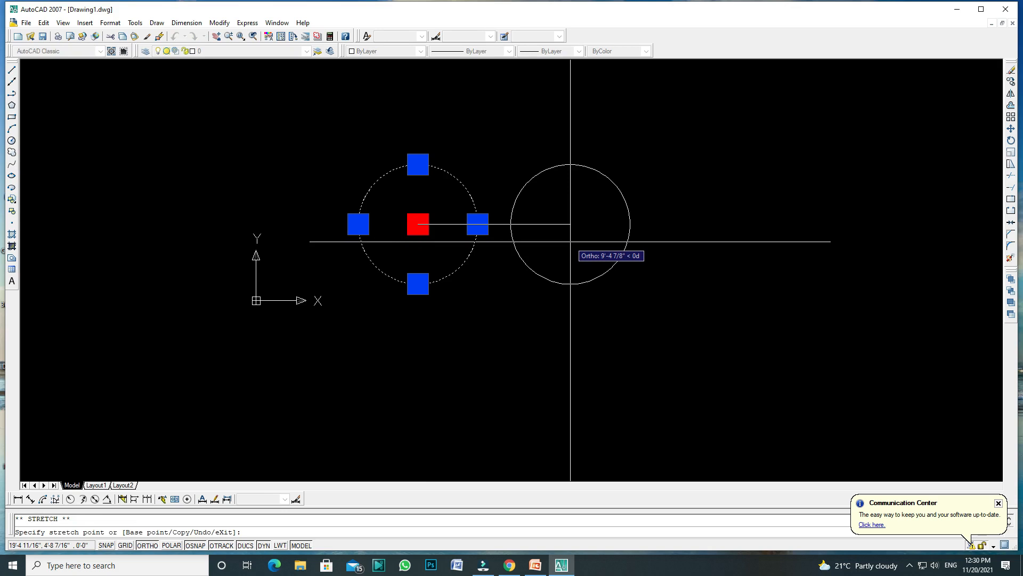
key(F8)
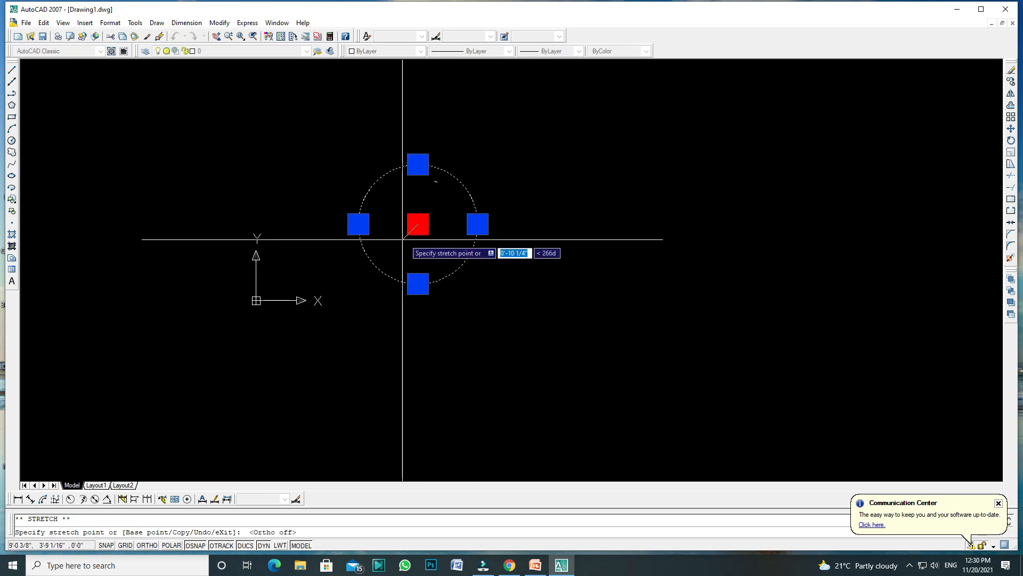
click(614, 363)
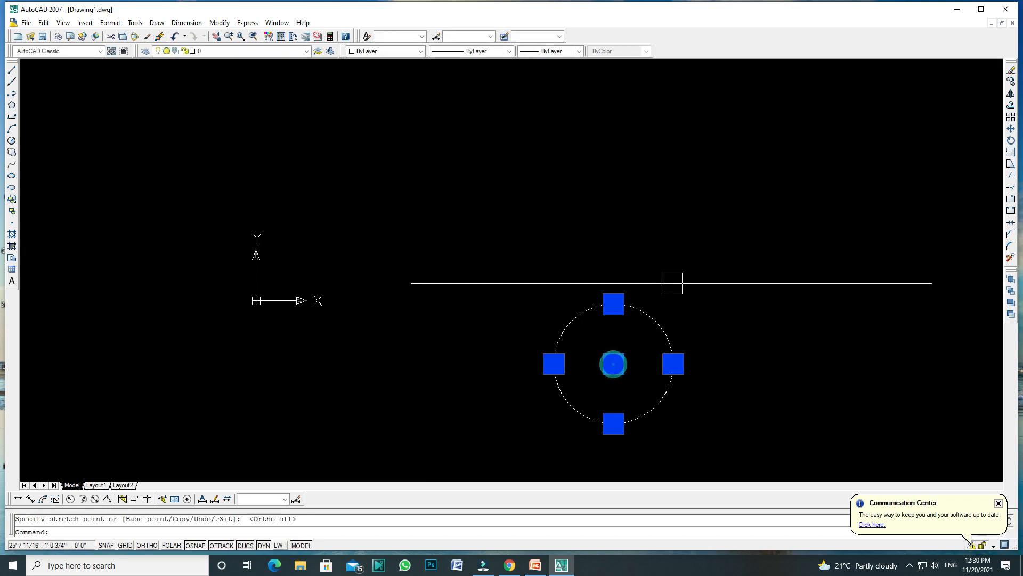
scroll(562, 320, down, 2)
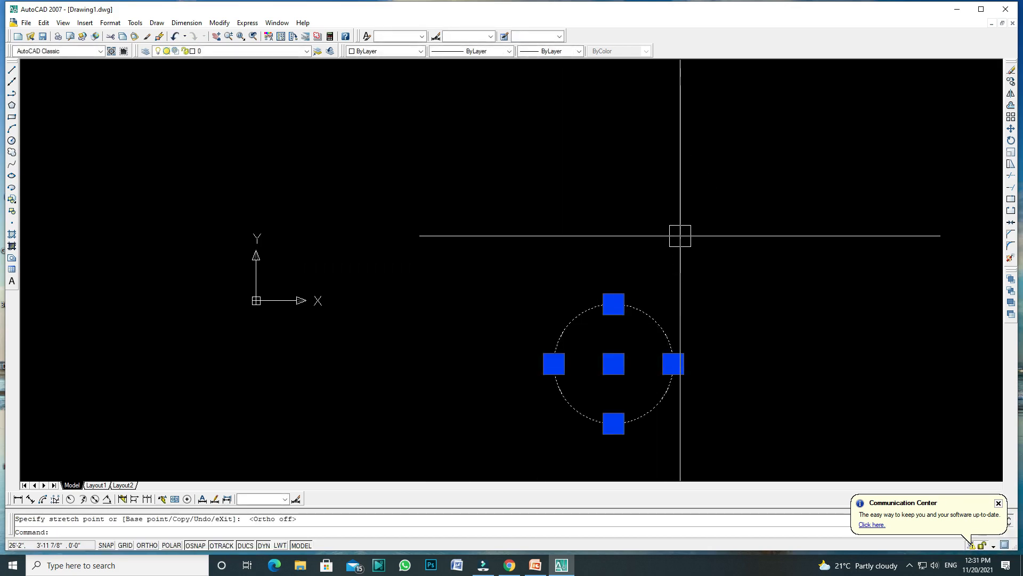
key(Escape)
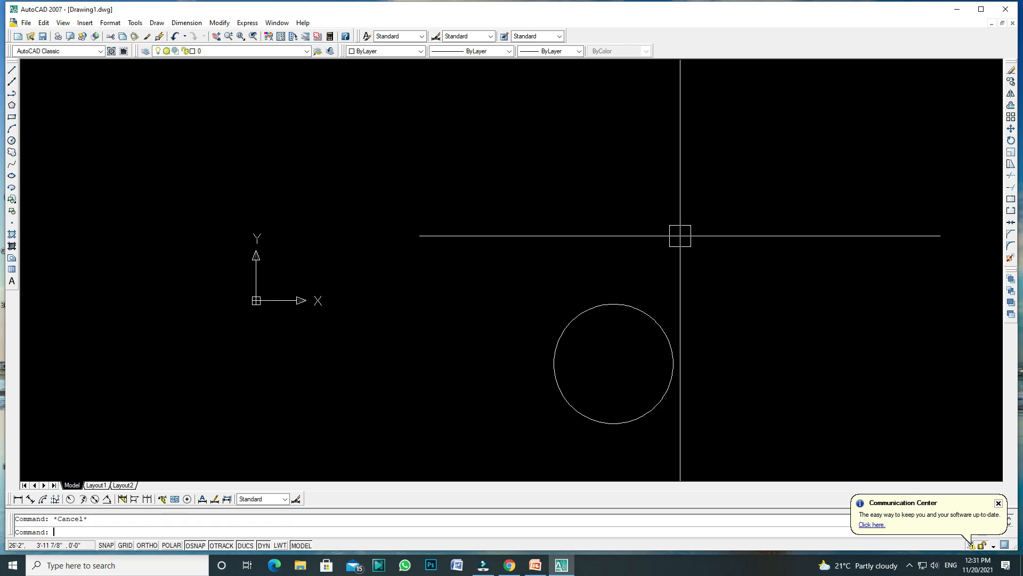
Erase the circle and switch to PowerPoint to consult the DRAW COMMANDS slide.
click(655, 274)
click(587, 319)
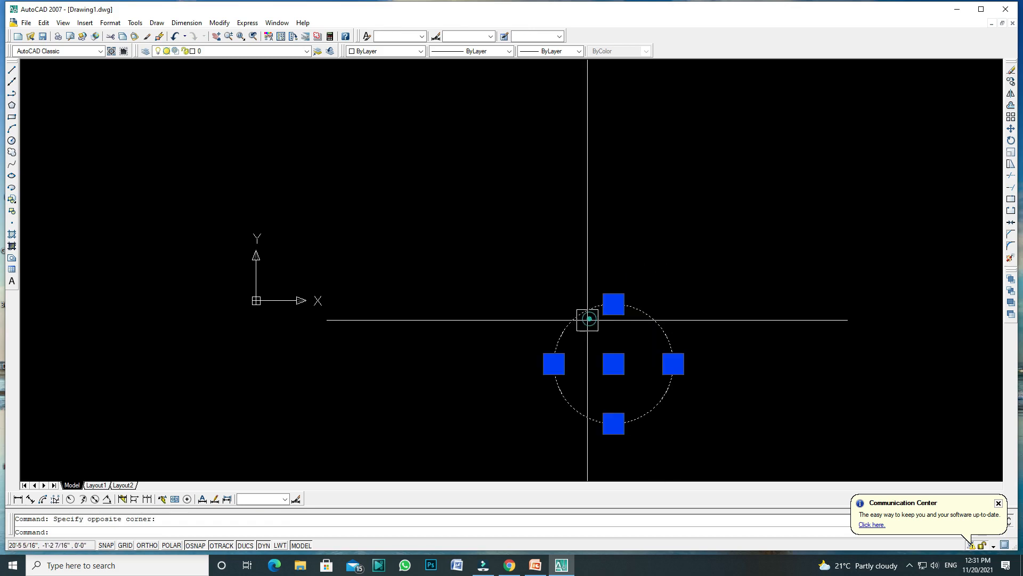
key(Delete)
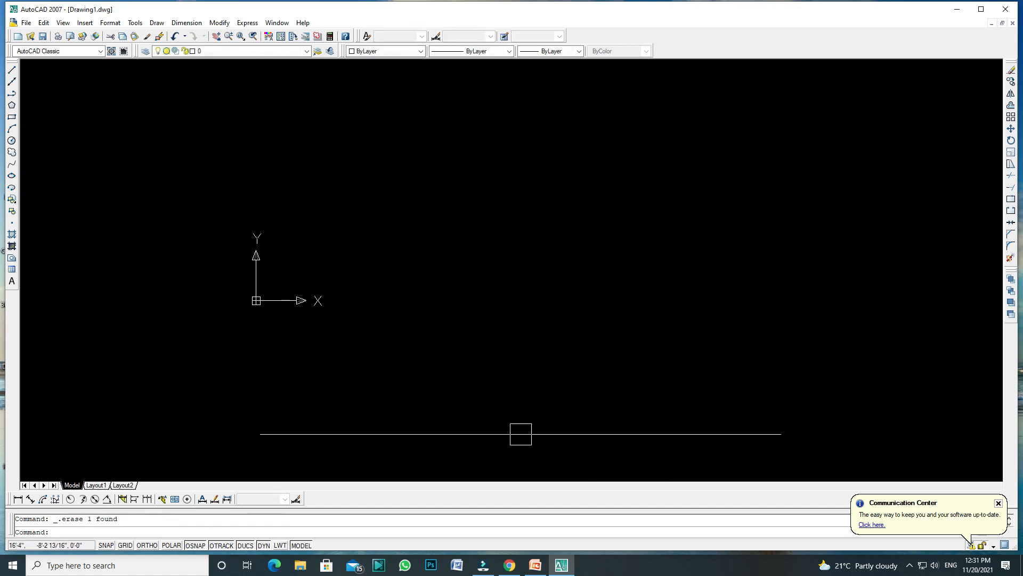
click(538, 567)
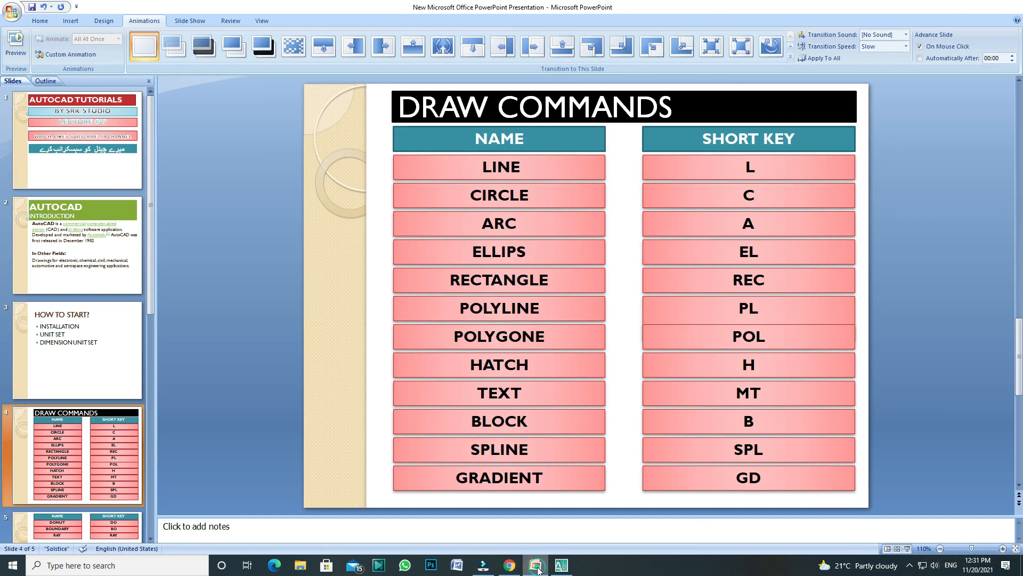
Return to AutoCAD and draw a three-point arc right of the UCS icon, arching upward with both ends at about the same height.
click(537, 567)
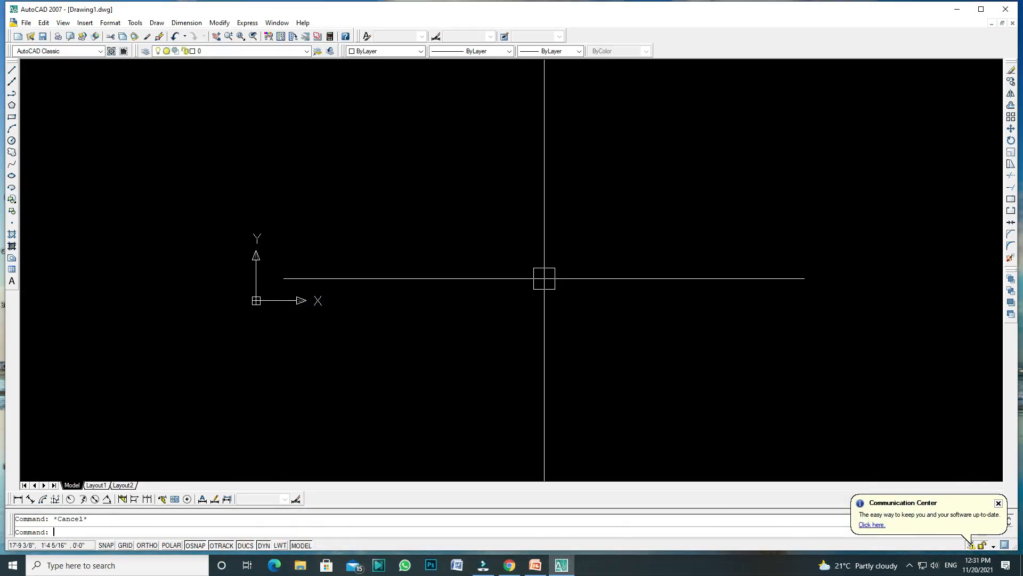
text(A)
key(Return)
click(457, 325)
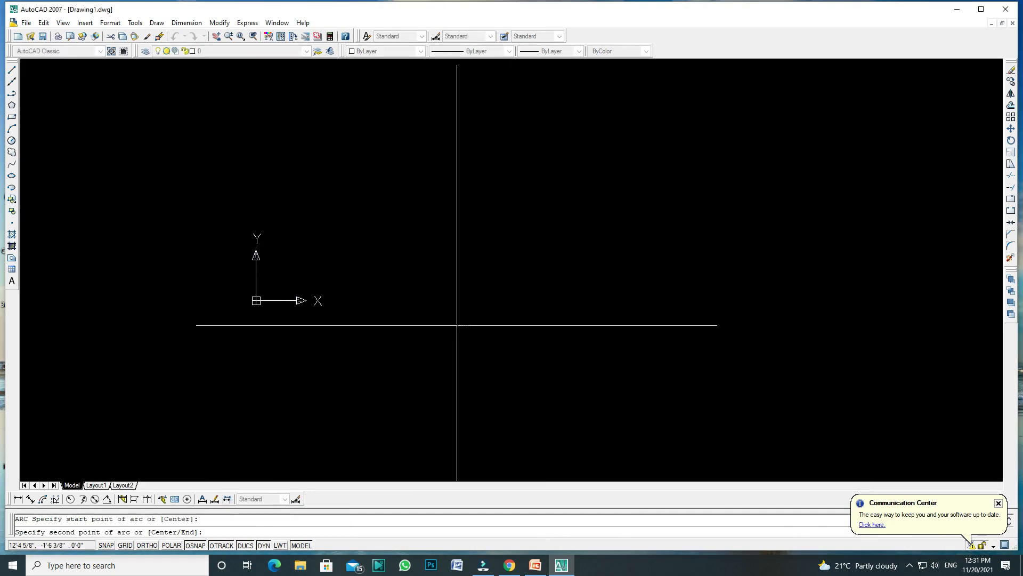
click(534, 246)
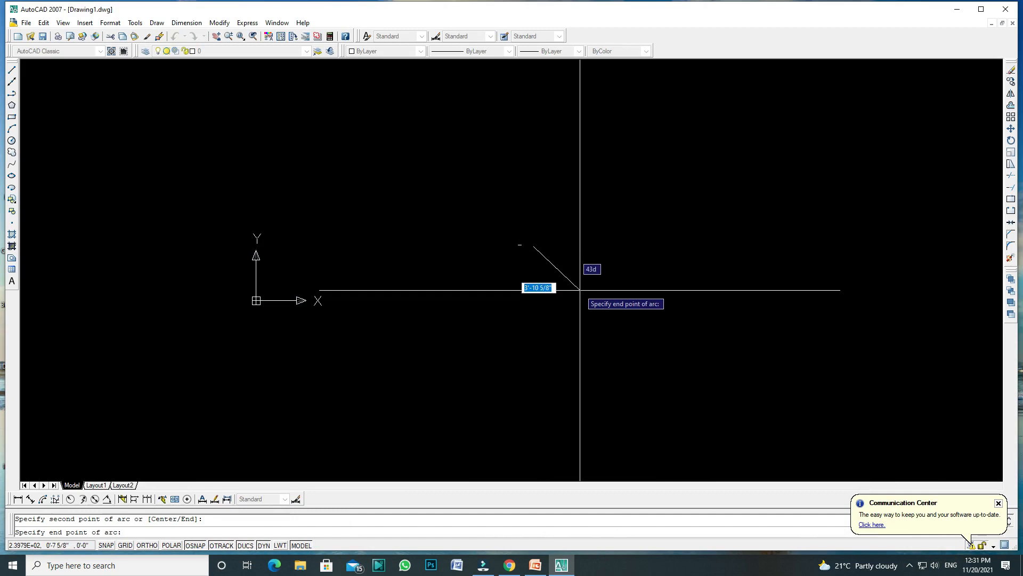
click(567, 327)
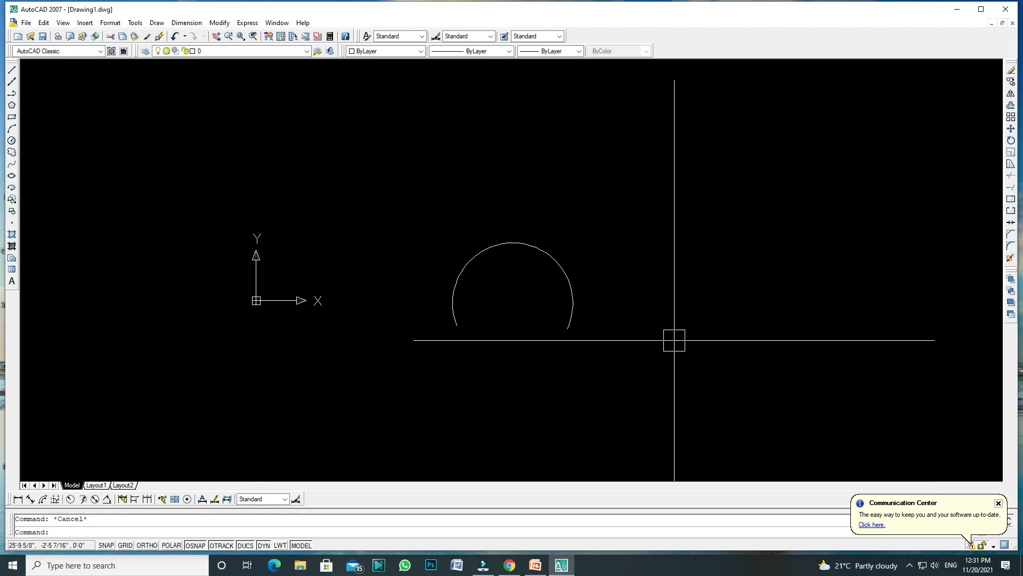
Draw a single horizontal line to the right of the arc, switching Grid and Ortho on while placing it.
text(l)
key(Return)
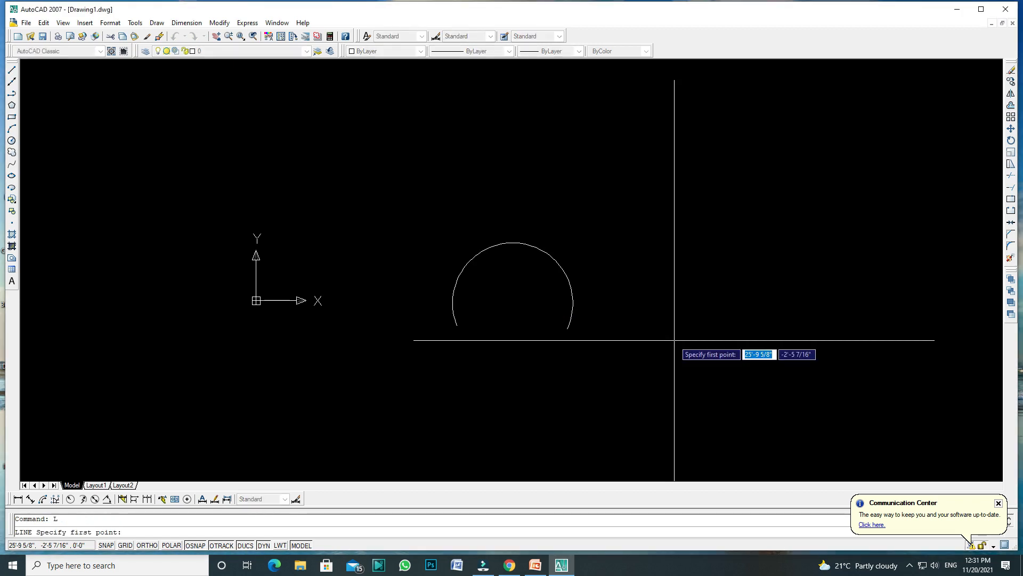
click(670, 340)
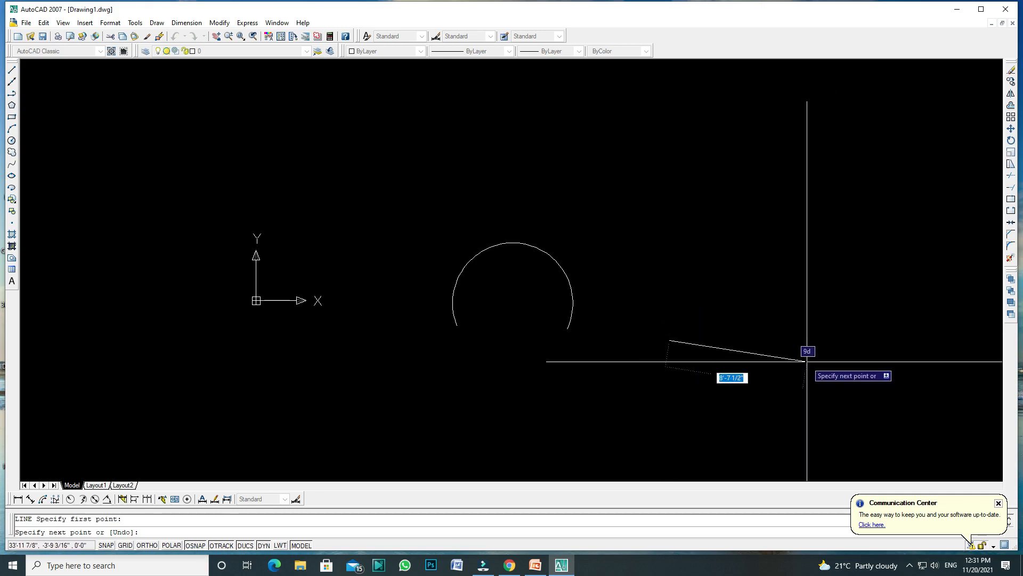
key(F7)
key(F8)
click(827, 340)
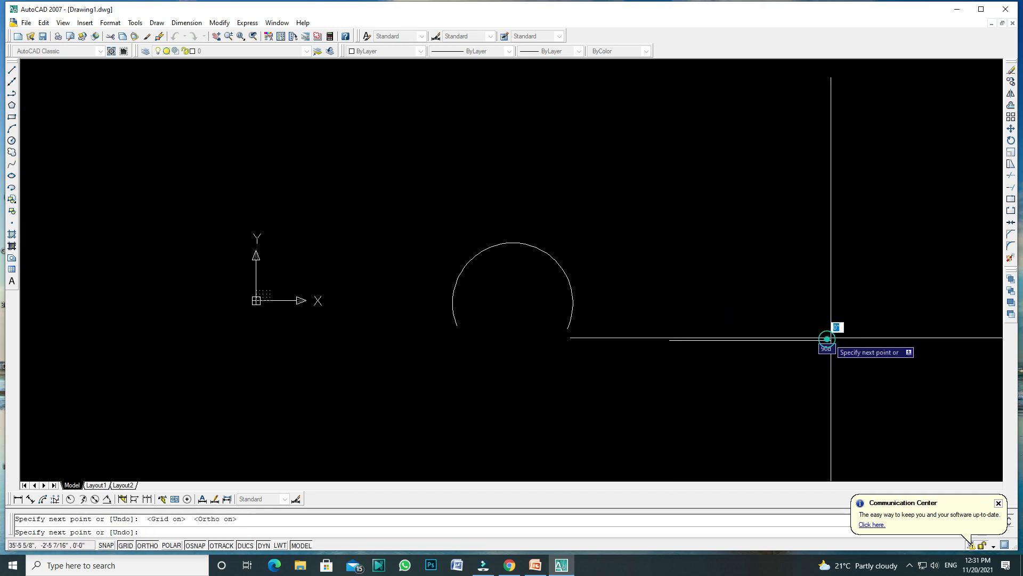
key(Escape)
Draw an arc from the line's left endpoint through its right endpoint, ending about 2'-2" below the line.
text(ARC)
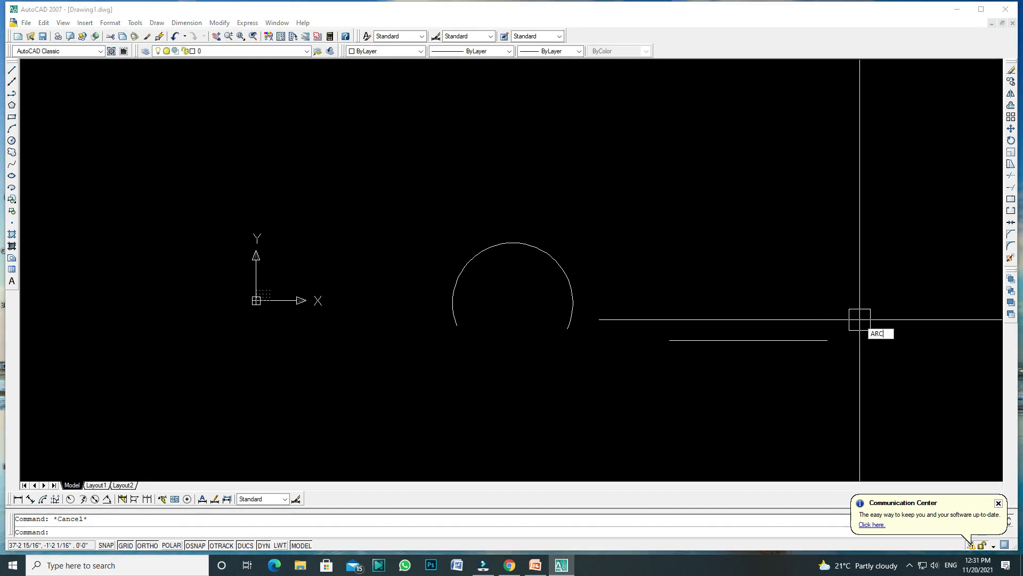
key(Return)
text(A)
key(Return)
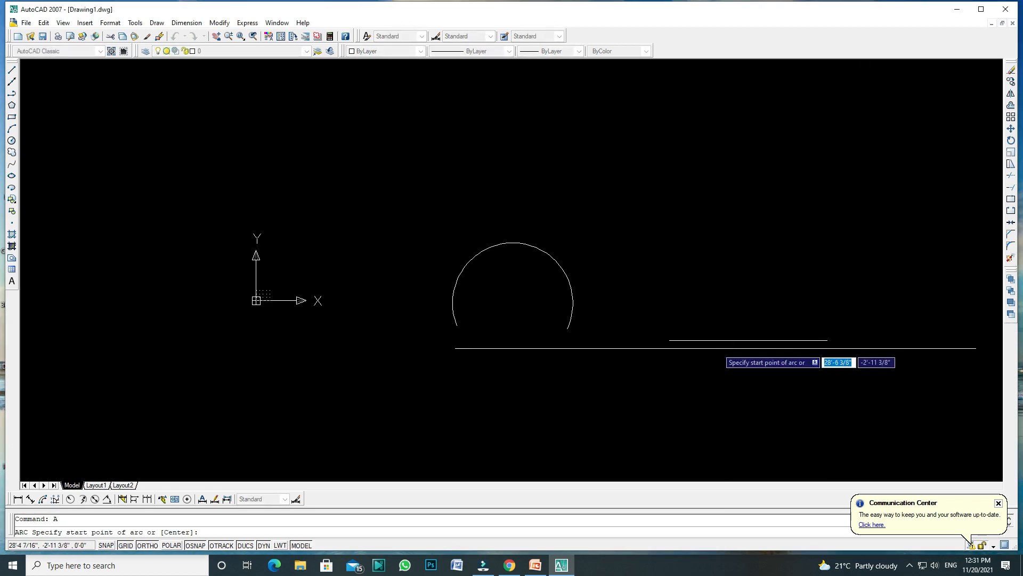
click(670, 339)
click(827, 339)
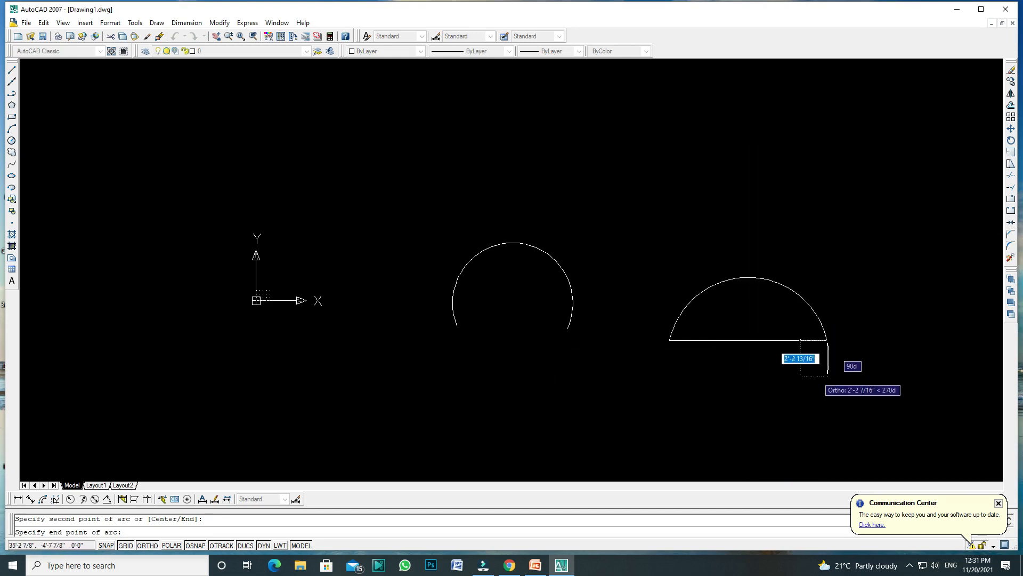
click(816, 373)
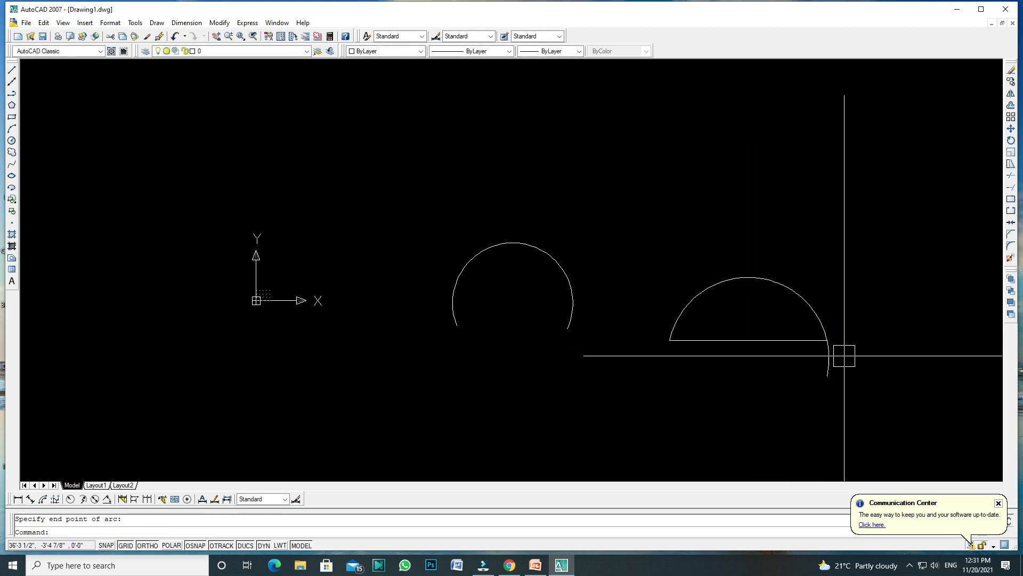
Trim off the arc's short tail that extends below the horizontal line.
text(tr)
key(Return)
key(Return)
click(835, 364)
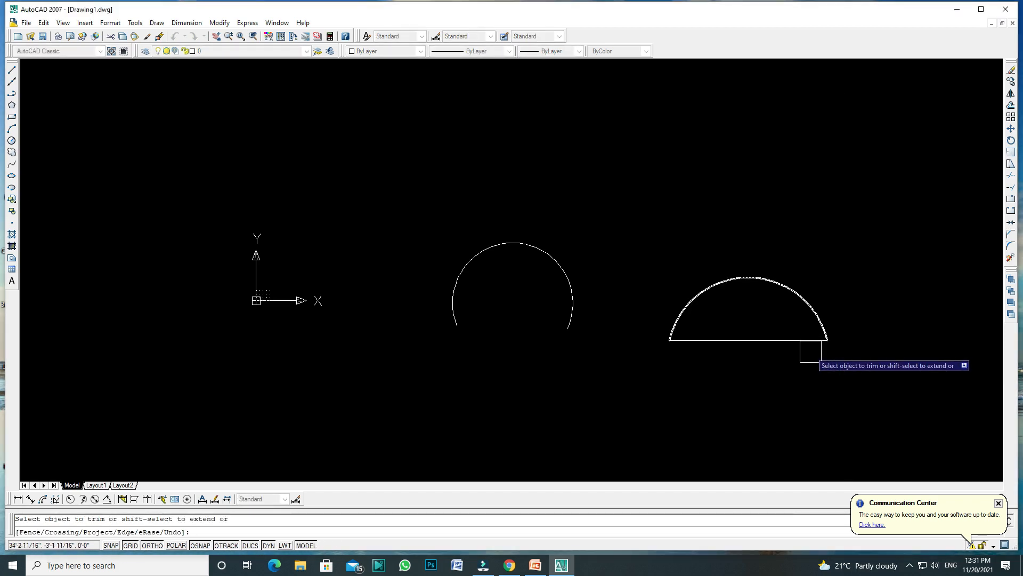
scroll(821, 346, up, 2)
scroll(631, 297, down, 1)
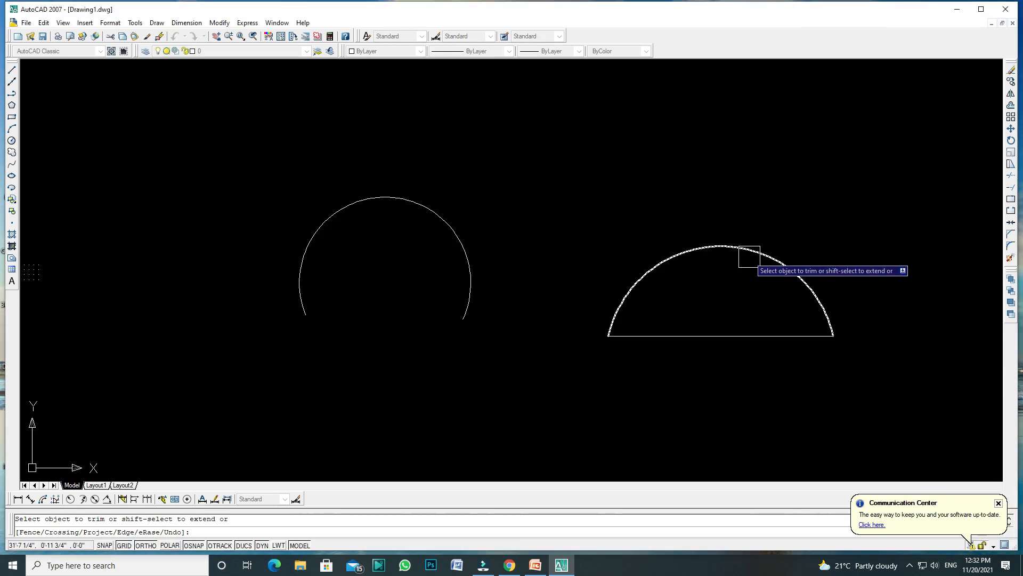
scroll(666, 240, down, 2)
key(Escape)
Zoom to all and erase both arcs and the line with one window selection.
text(z)
key(Return)
text(a)
key(Return)
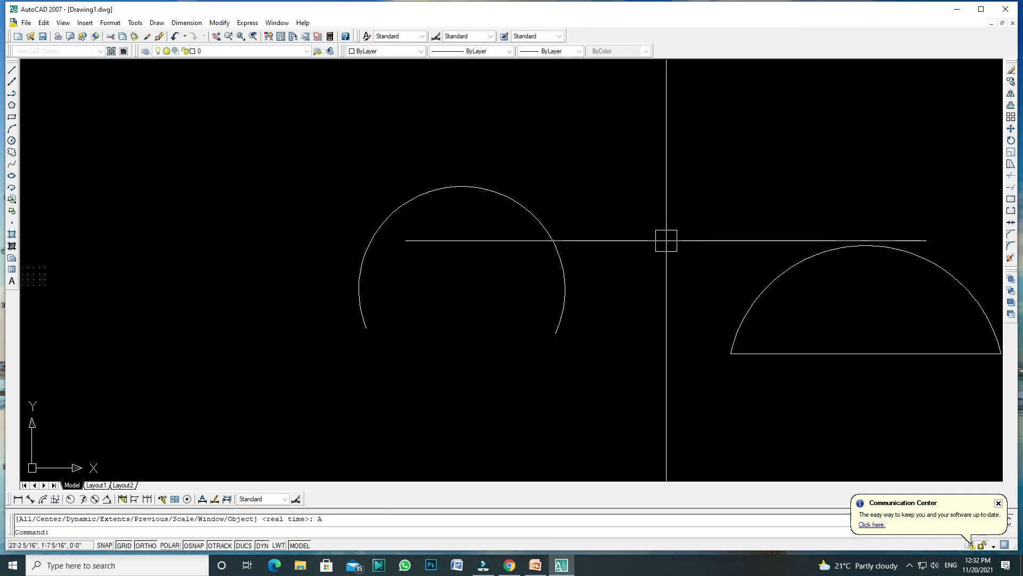
scroll(665, 240, down, 3)
click(442, 169)
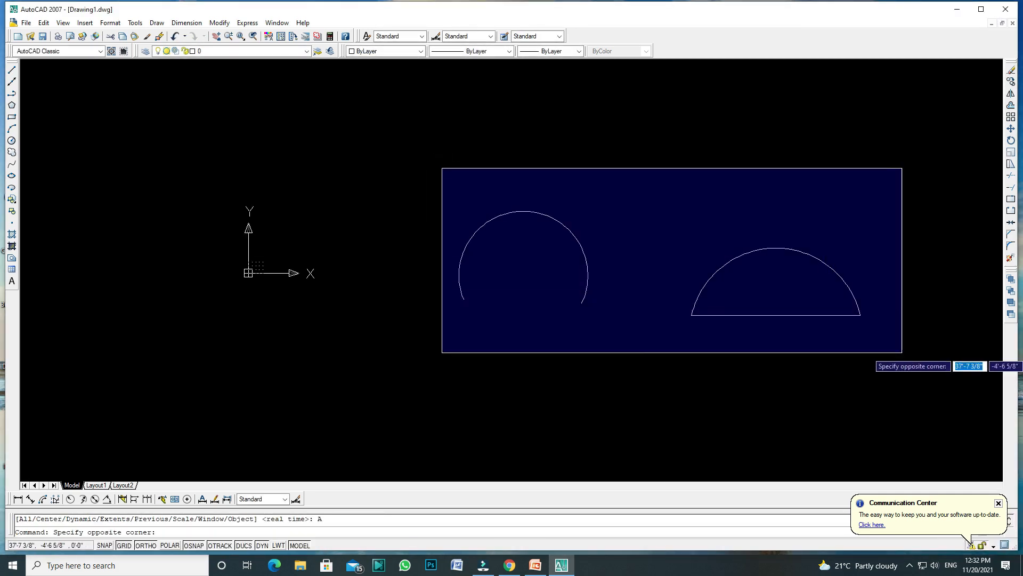
click(903, 352)
key(Delete)
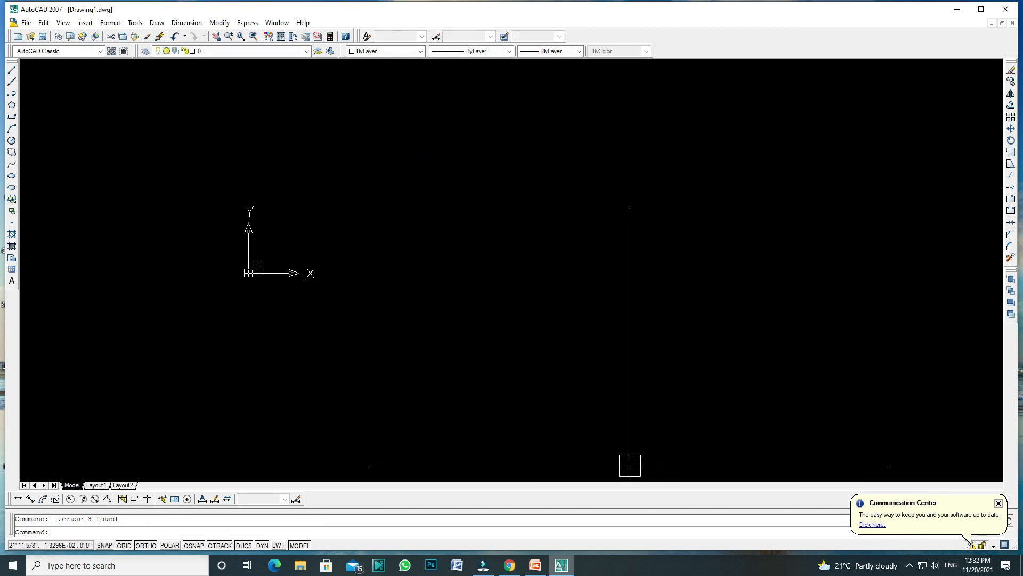
Switch to PowerPoint and point out the EL short key for the ellipse on the DRAW COMMANDS slide.
click(533, 568)
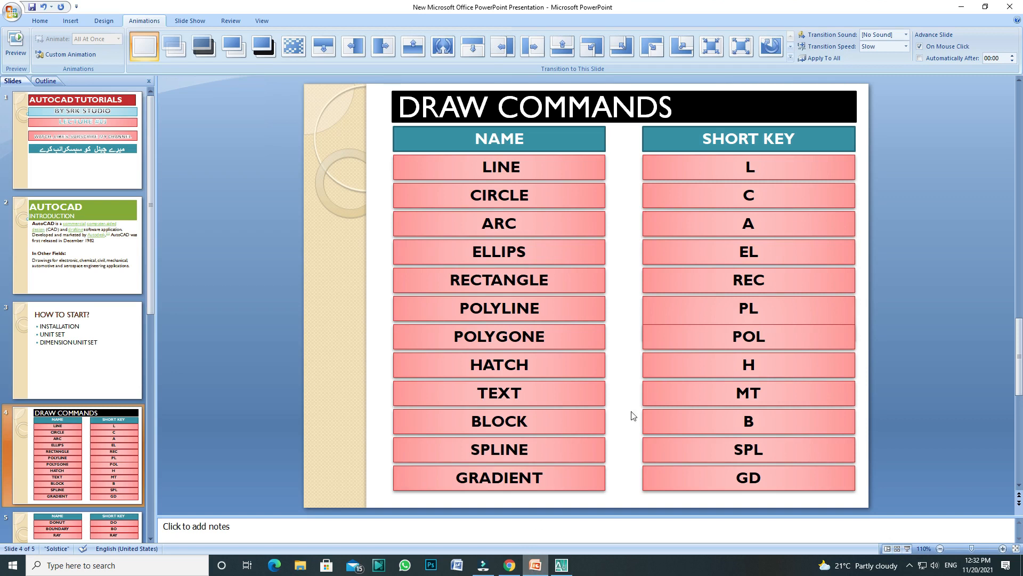
click(774, 270)
click(779, 261)
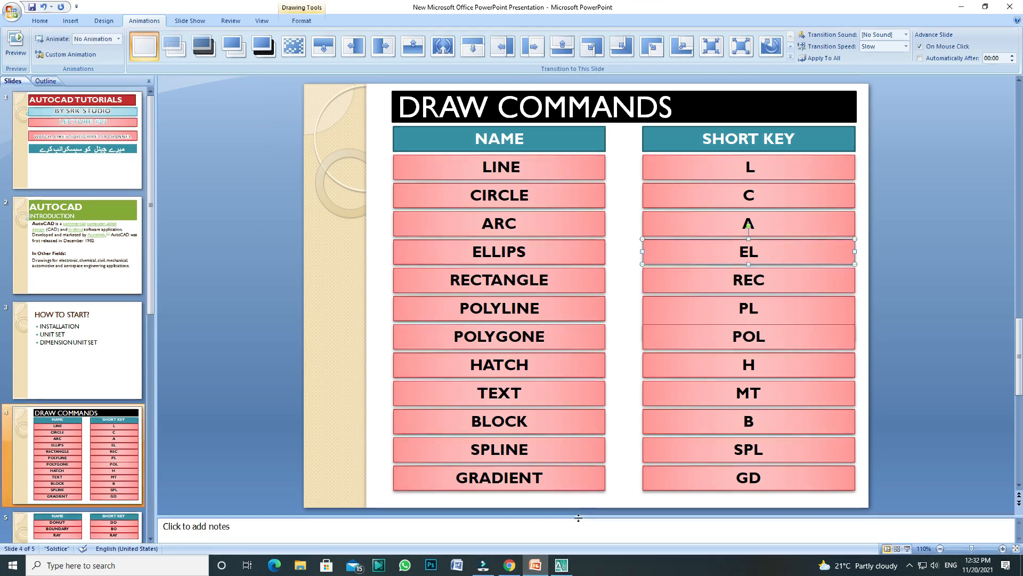
Return to AutoCAD and draw an ellipse from a short vertical axis, with a much longer horizontal axis.
click(561, 565)
key(Escape)
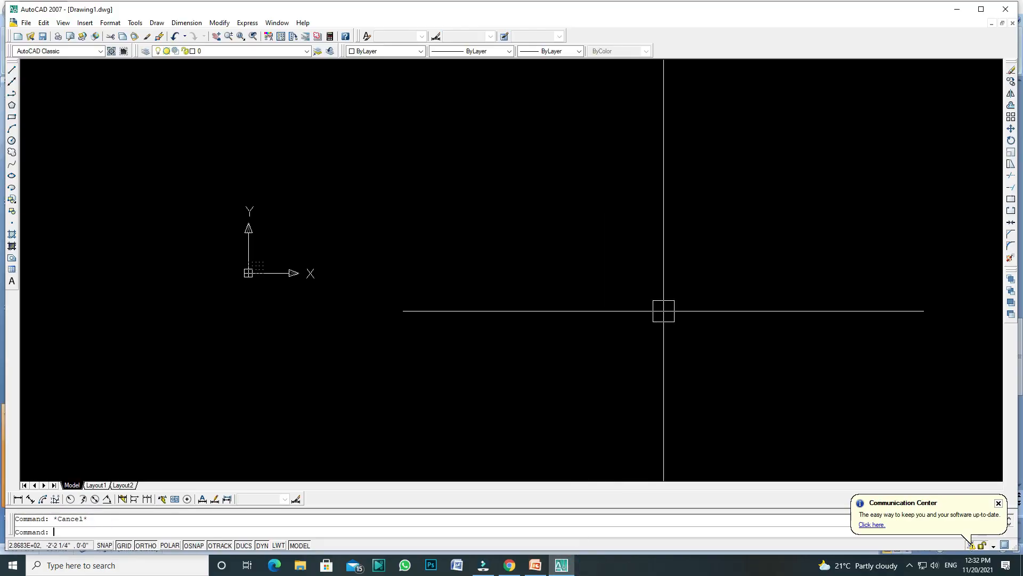
text(EL)
key(Return)
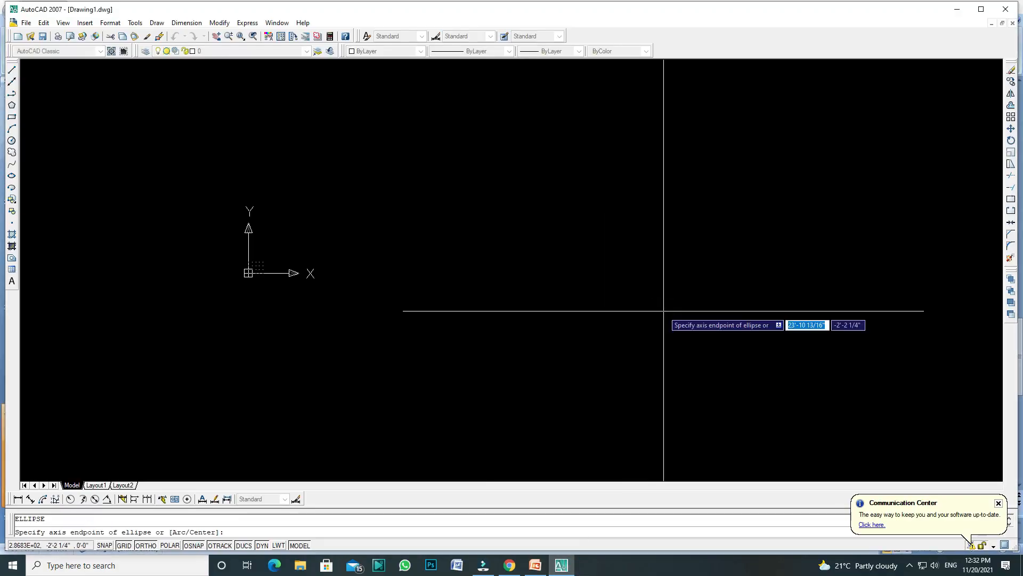
click(572, 243)
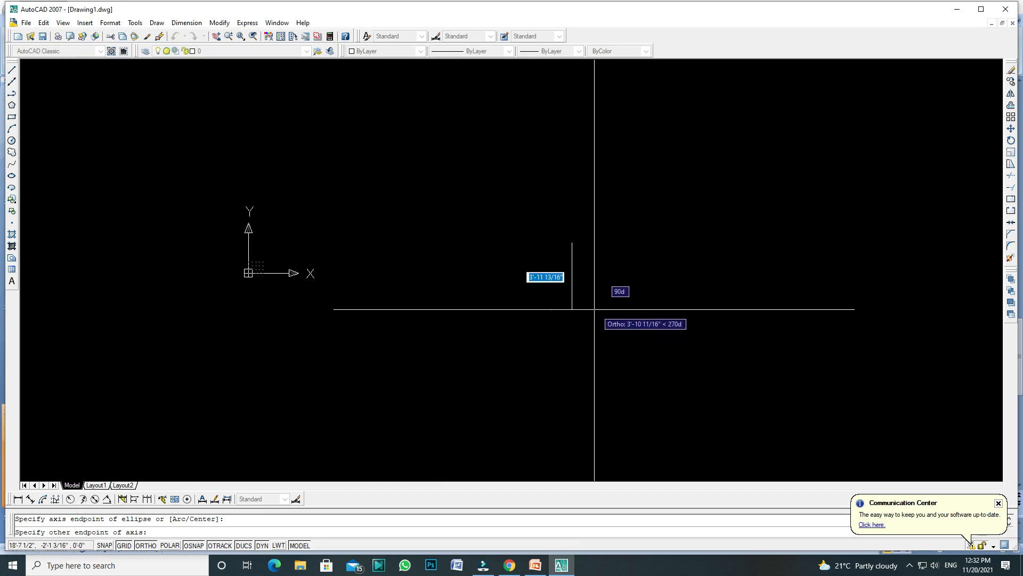
click(567, 323)
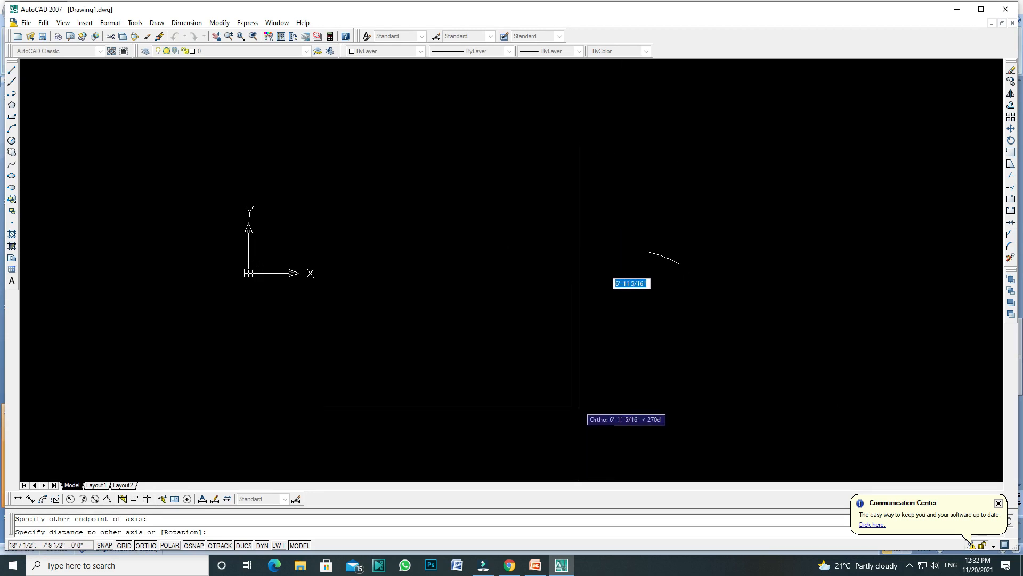
click(583, 149)
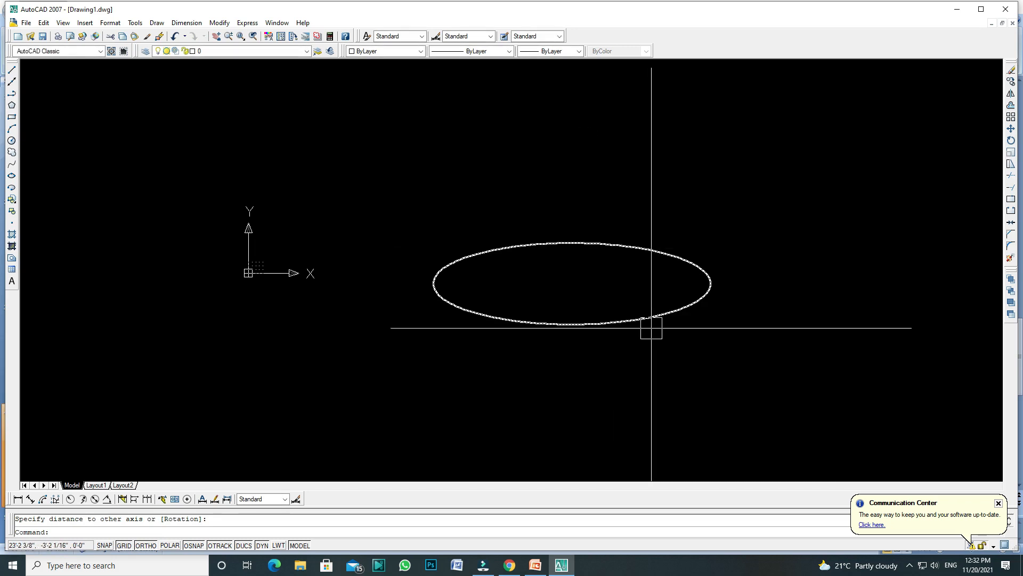
Select the ellipse to show its grips and erase it.
click(621, 322)
scroll(607, 320, down, 1)
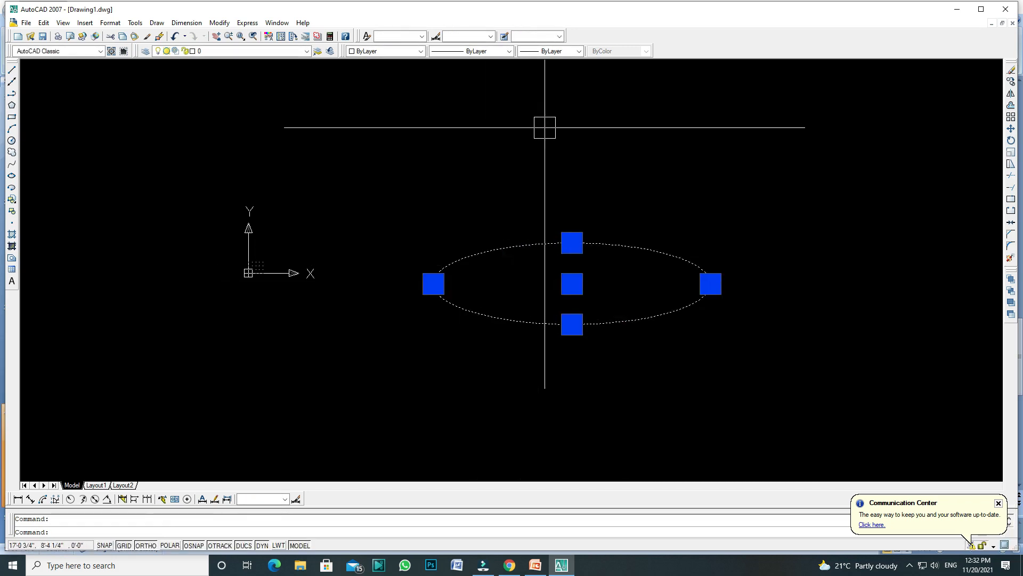
key(Delete)
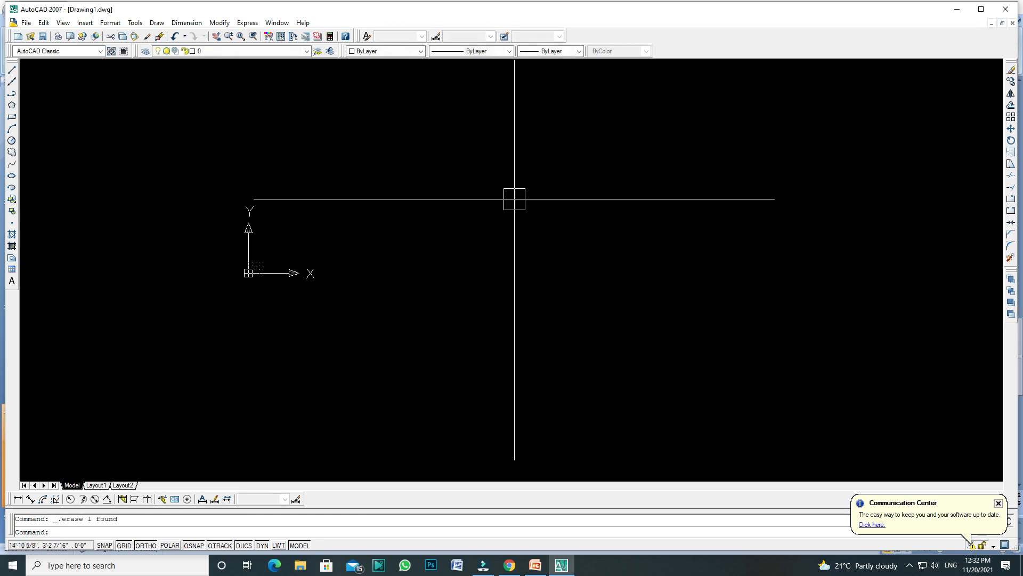
Switch to PowerPoint and point out the RECTANGLE entry on the DRAW COMMANDS slide.
click(536, 565)
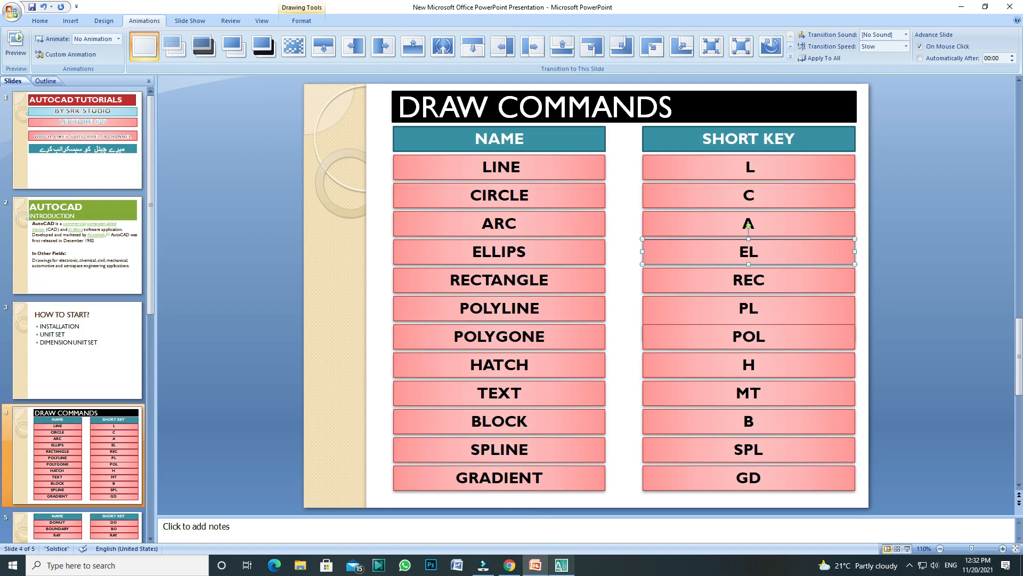
mouse_move(567, 573)
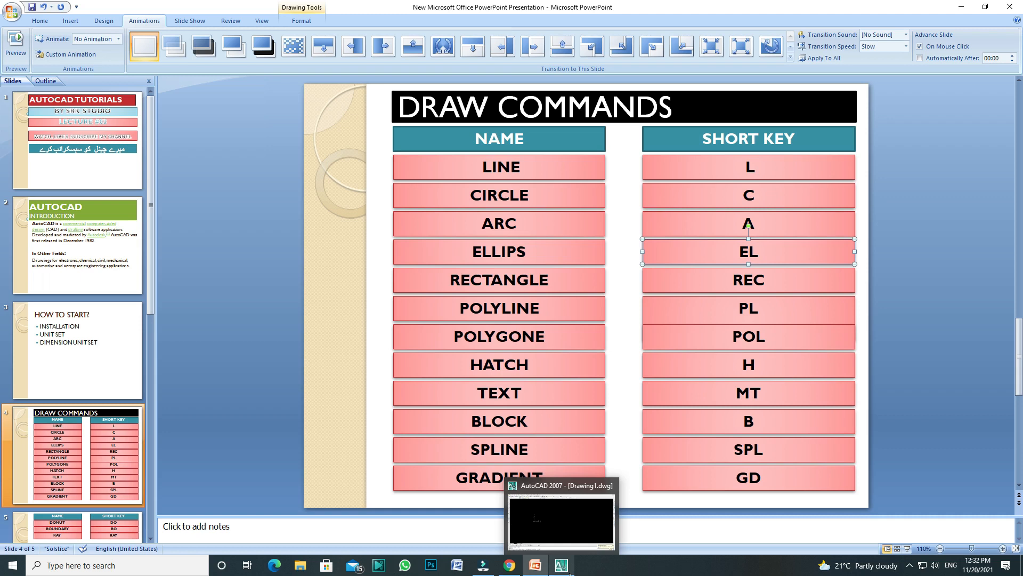
click(570, 281)
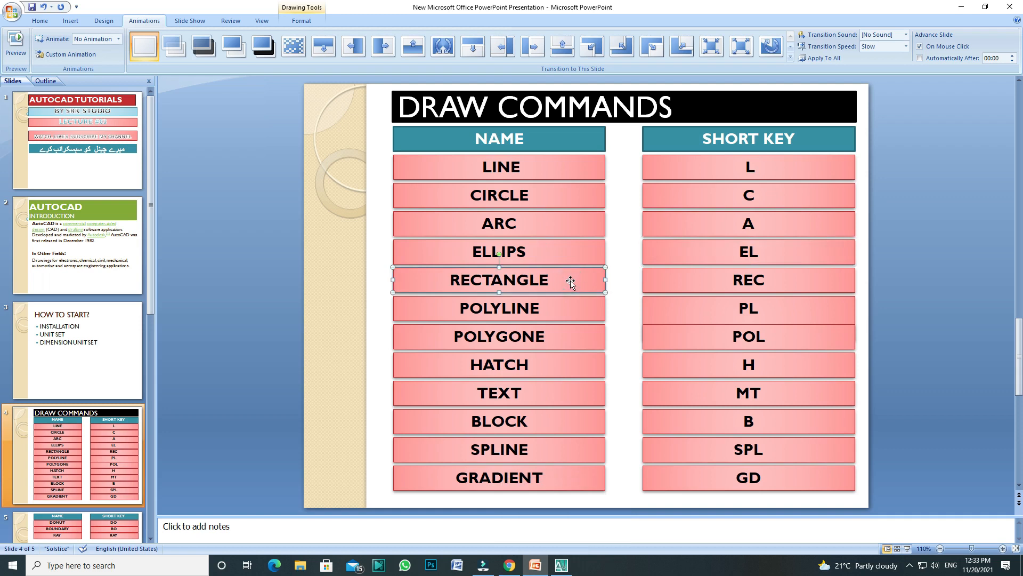
Return to AutoCAD and draw a wide rectangle to the right of the UCS icon by picking its upper-left and lower-right corners.
click(561, 565)
key(Escape)
text(REC)
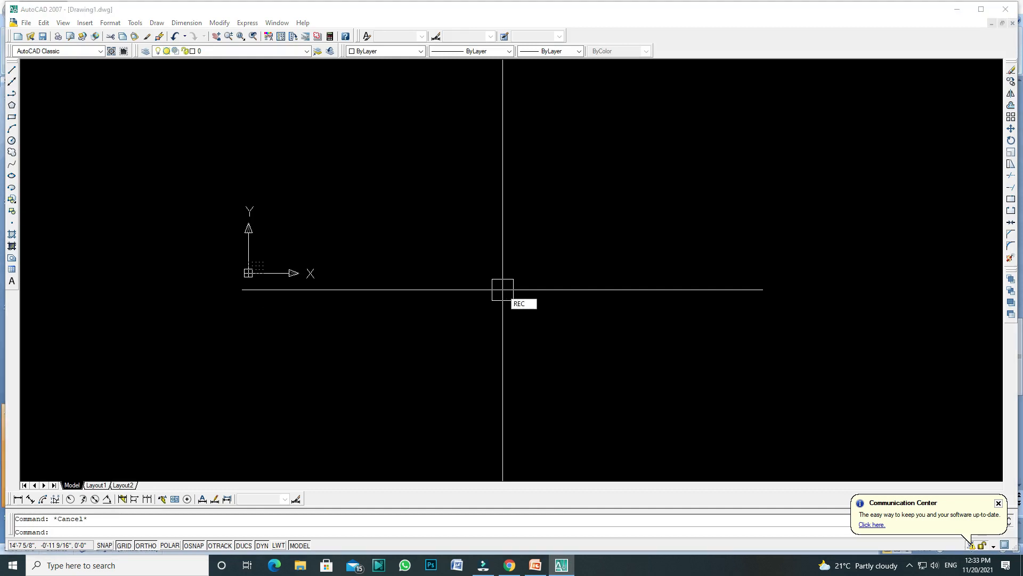
key(Escape)
text(REC)
key(Return)
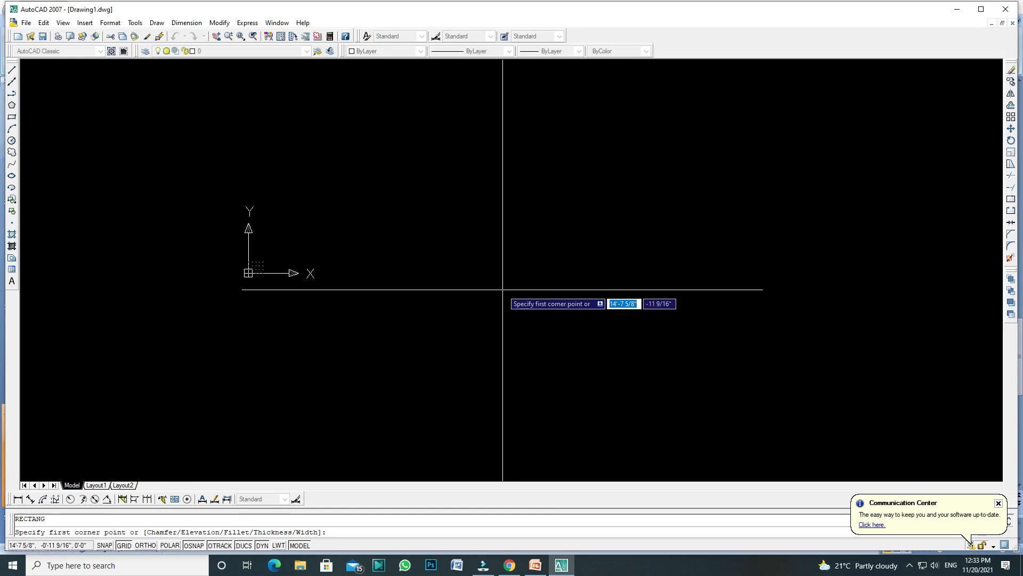
click(431, 161)
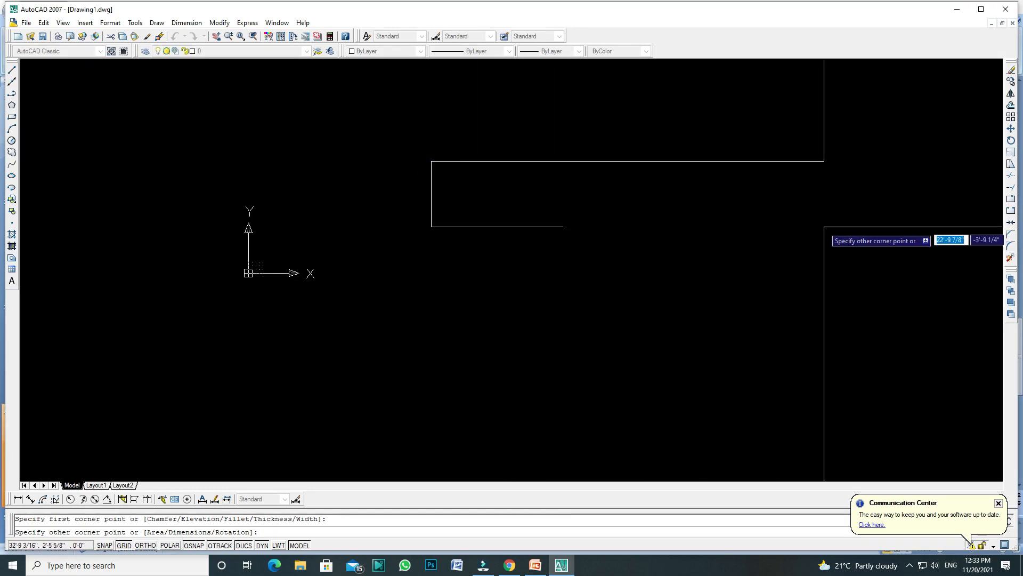
click(744, 336)
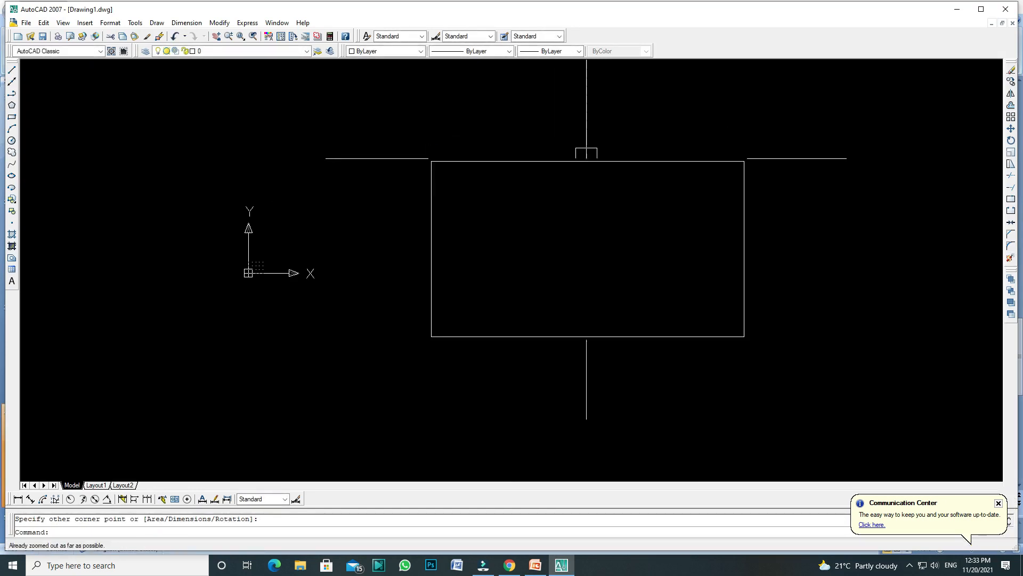
Stretch the rectangle's lower-right corner grip to the midpoint of its bottom edge and undo the stretch.
click(587, 160)
click(744, 337)
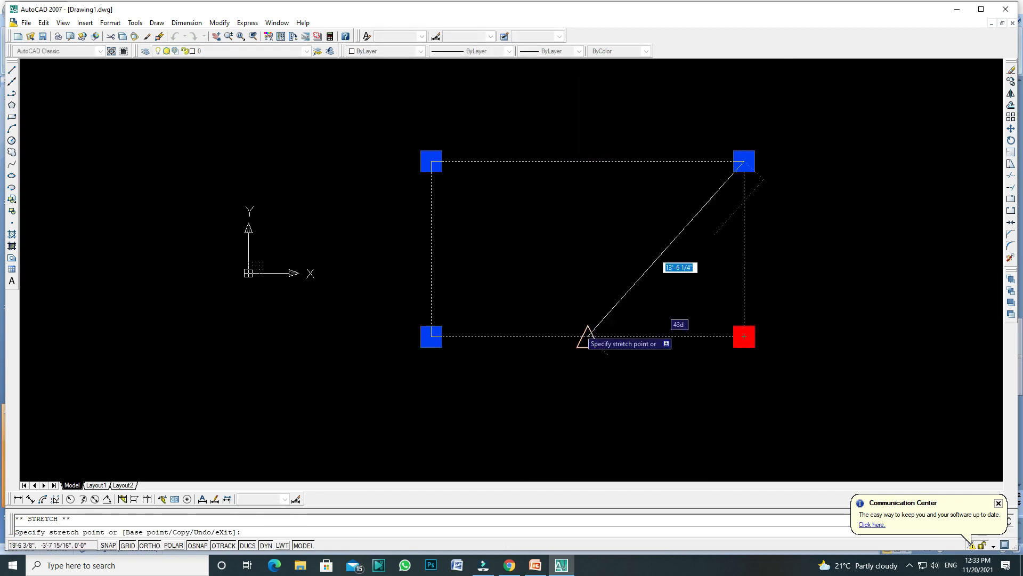
click(588, 336)
key(Escape)
key(ctrl+z)
Select the rectangle by its top edge and by its right edge to examine its grips as a single object.
click(677, 144)
click(639, 170)
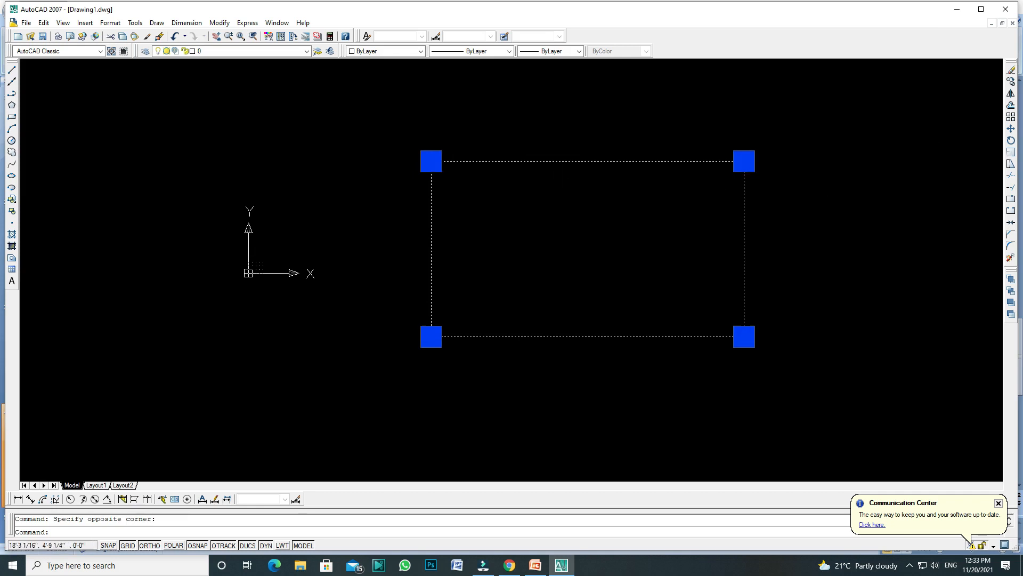
click(571, 158)
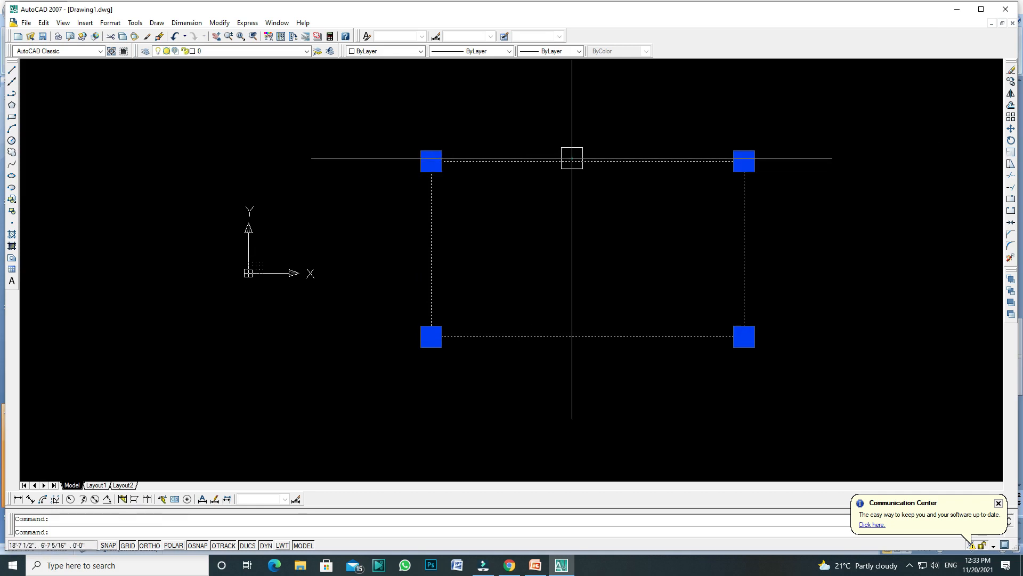
key(Escape)
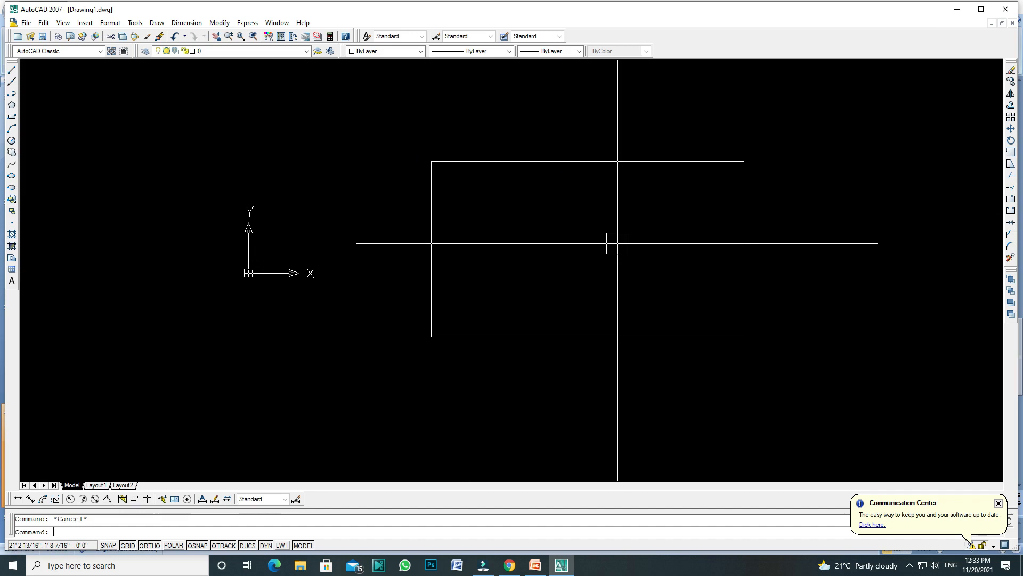
click(735, 235)
scroll(573, 269, down, 1)
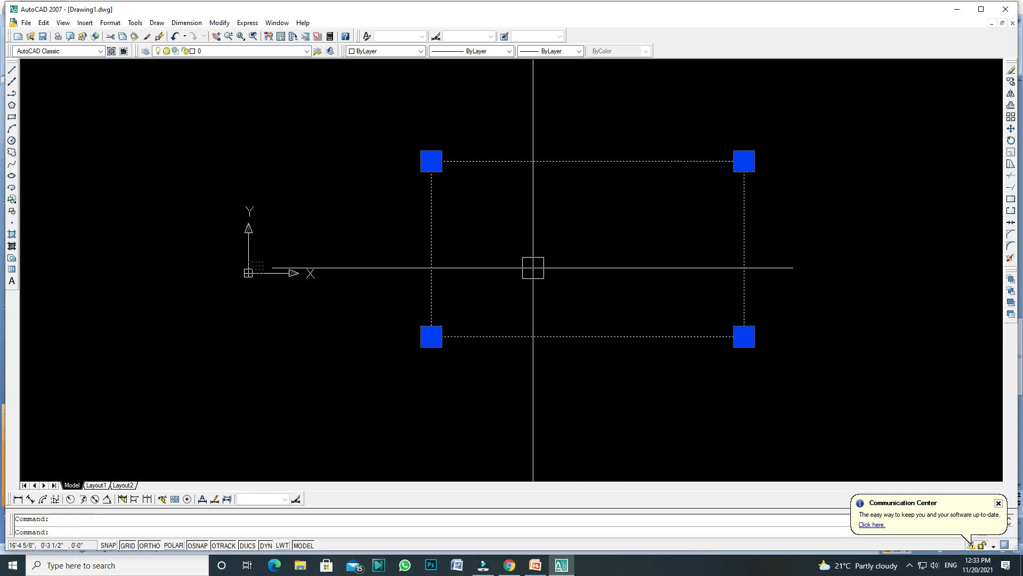
key(Escape)
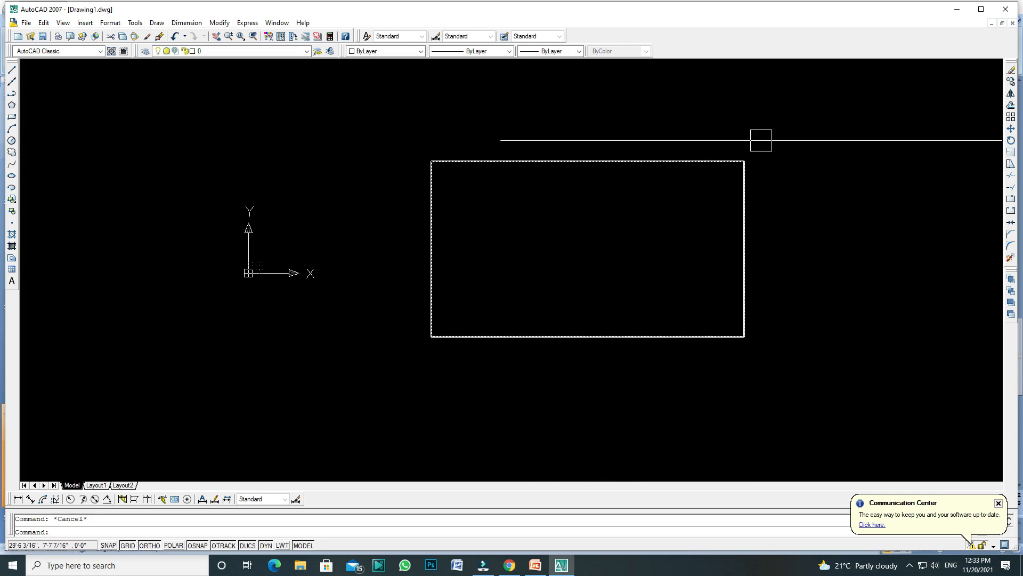
Select the rectangle with a crossing window around it and erase it.
click(801, 119)
click(388, 359)
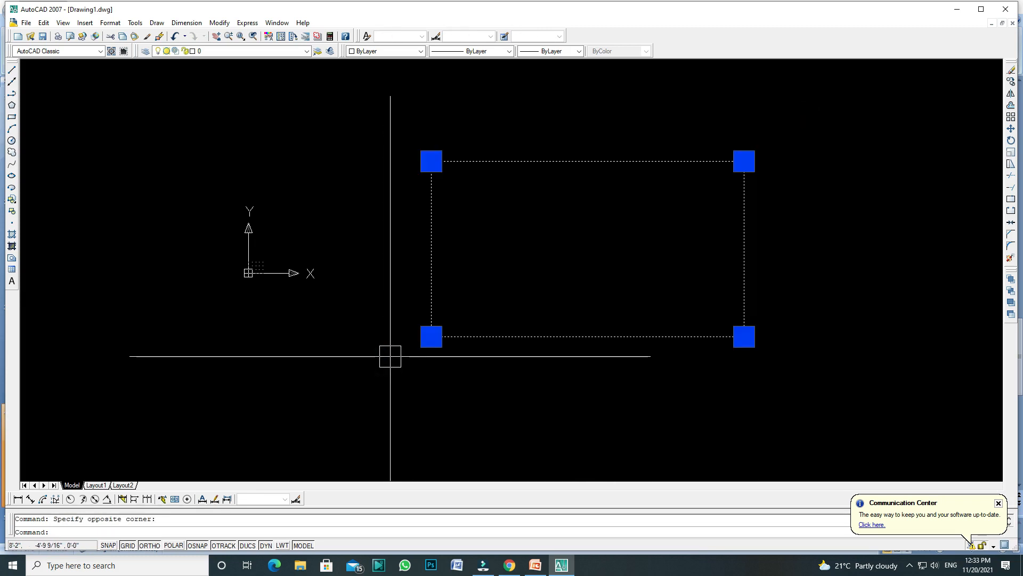
key(Delete)
key(Escape)
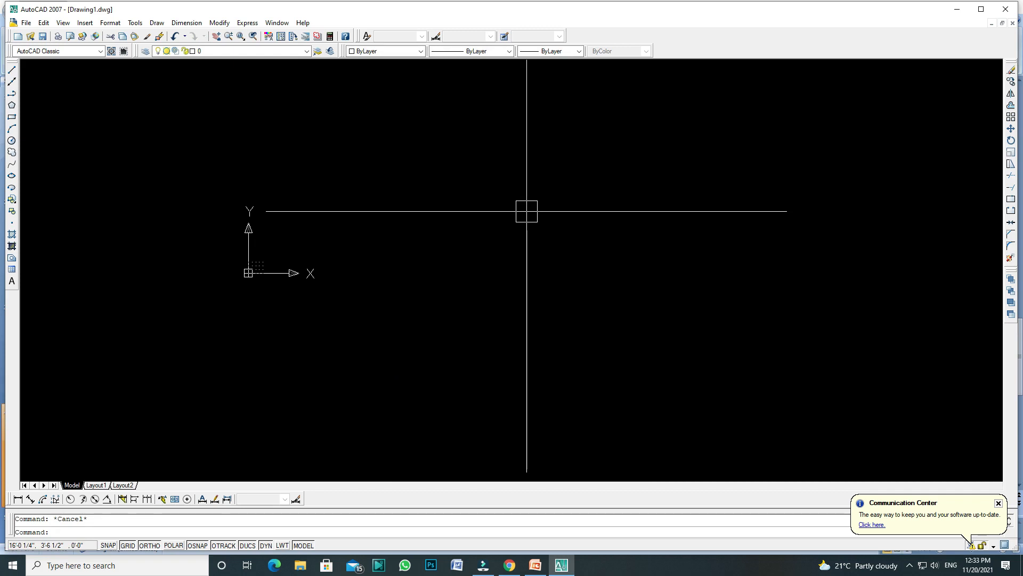
text(RE)
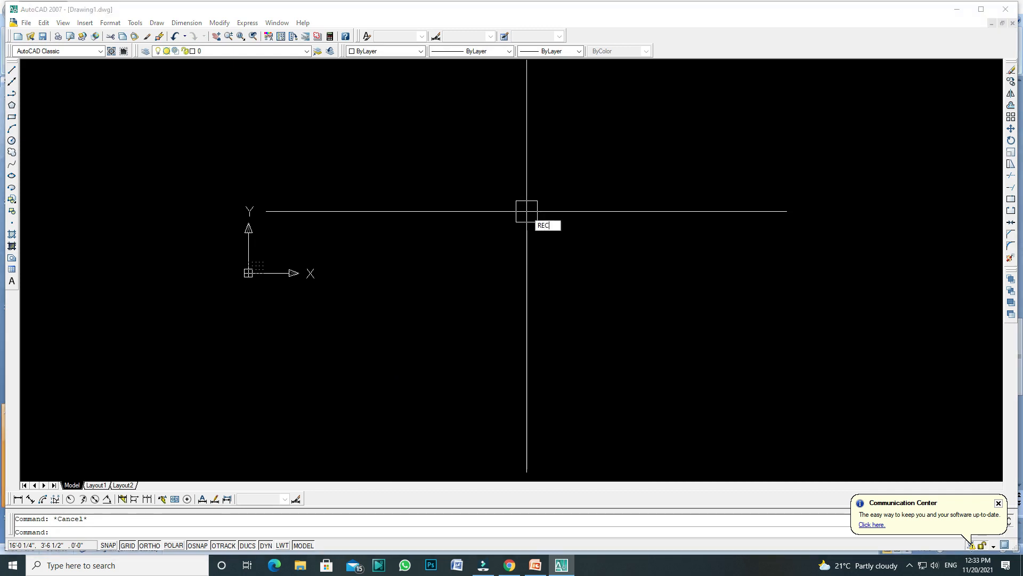
text(C)
key(Return)
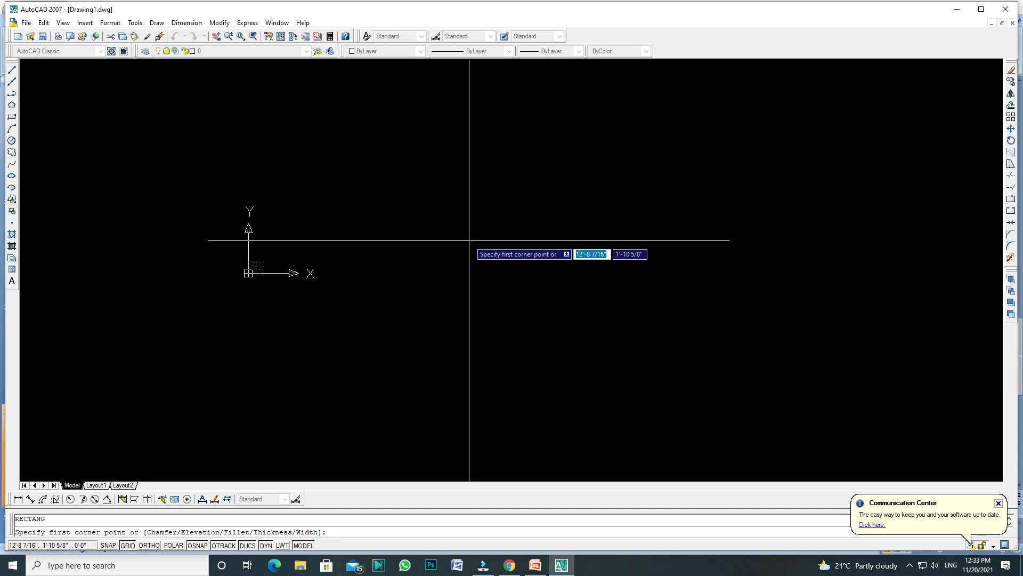
text(@)
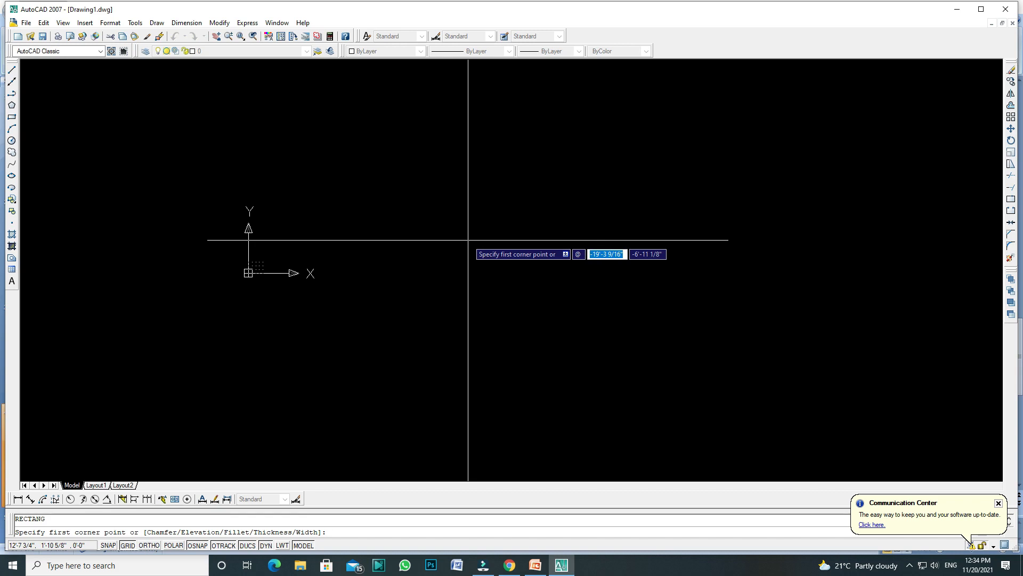
text(20)
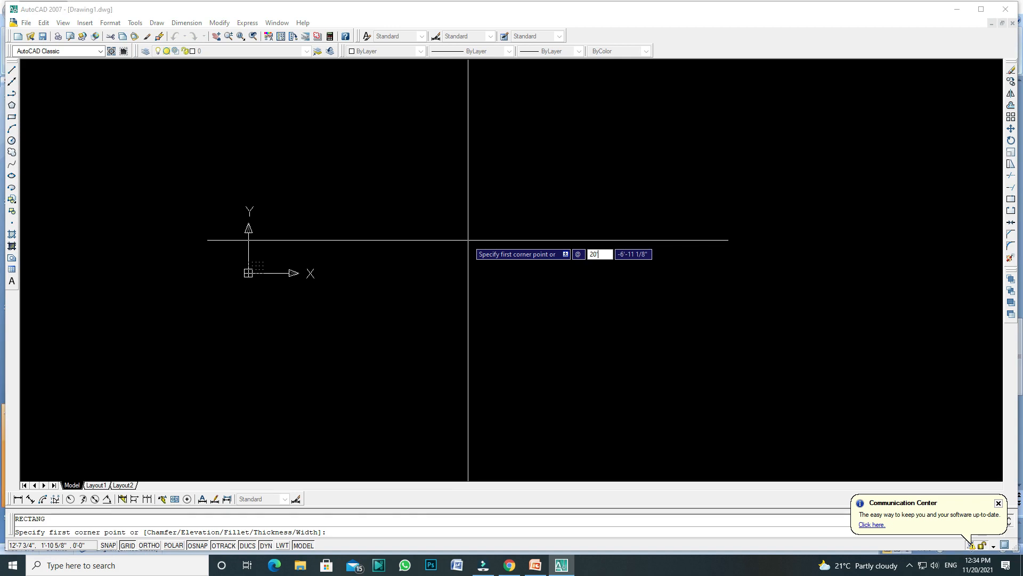
key(Tab)
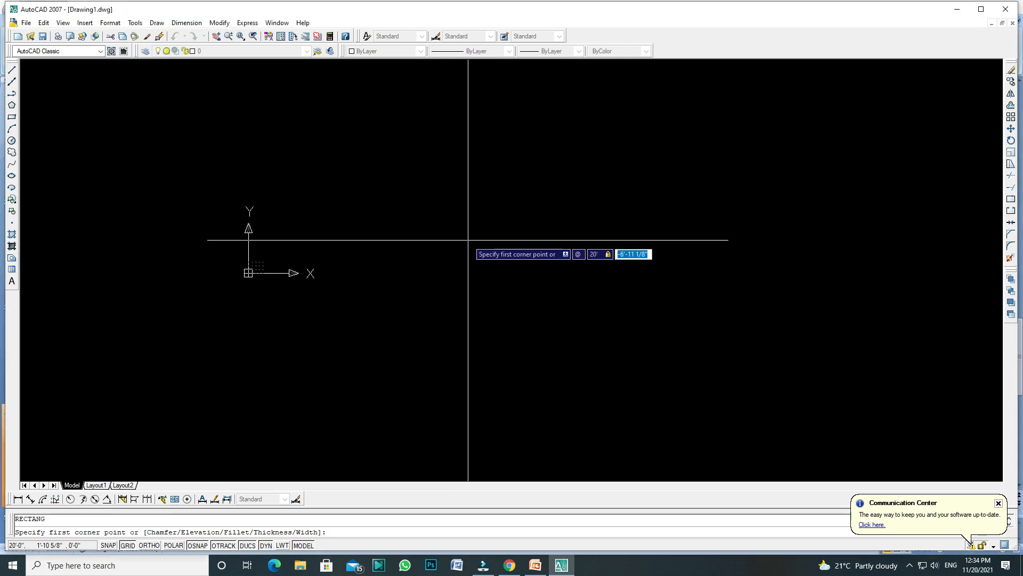
text(10)
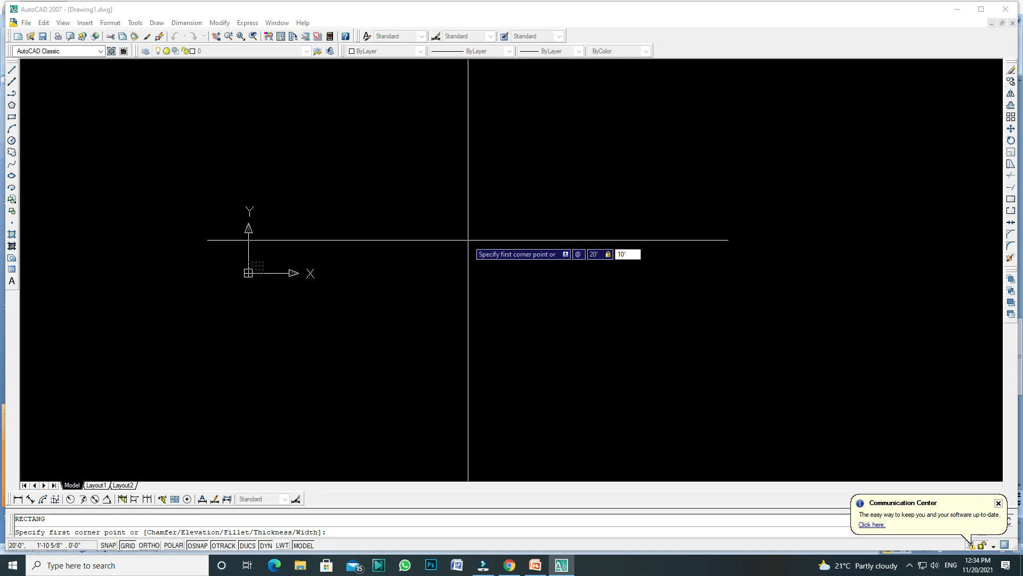
key(Return)
scroll(445, 215, down, 2)
click(441, 194)
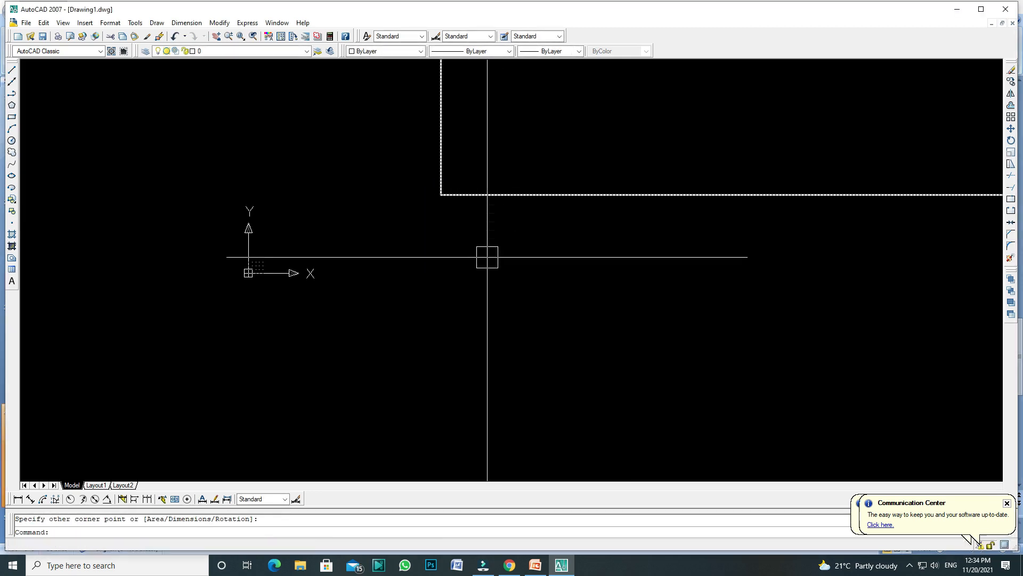
key(Escape)
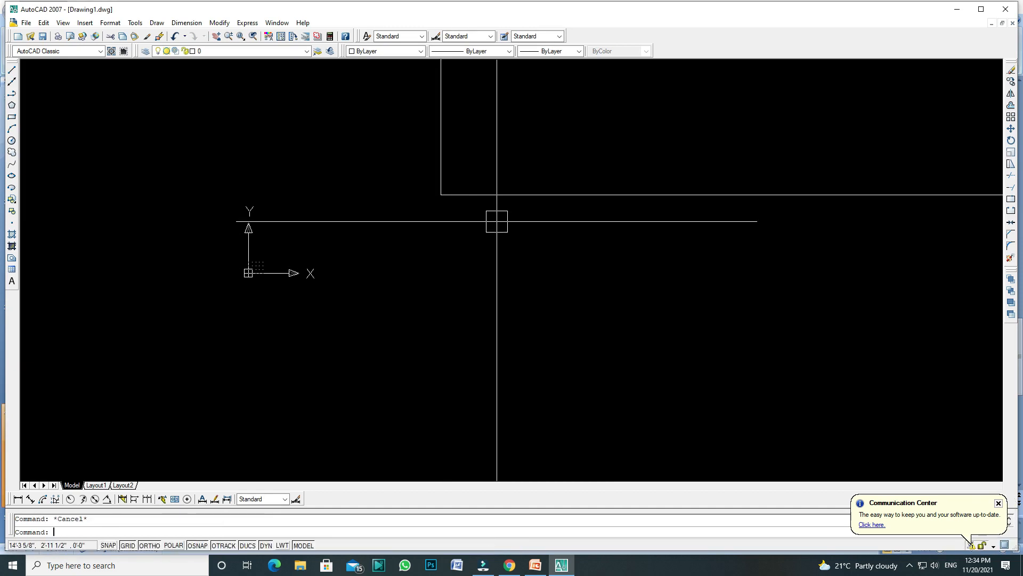
text(z)
key(Return)
text(a)
key(Return)
scroll(438, 197, down, 6)
scroll(446, 189, up, 3)
click(483, 154)
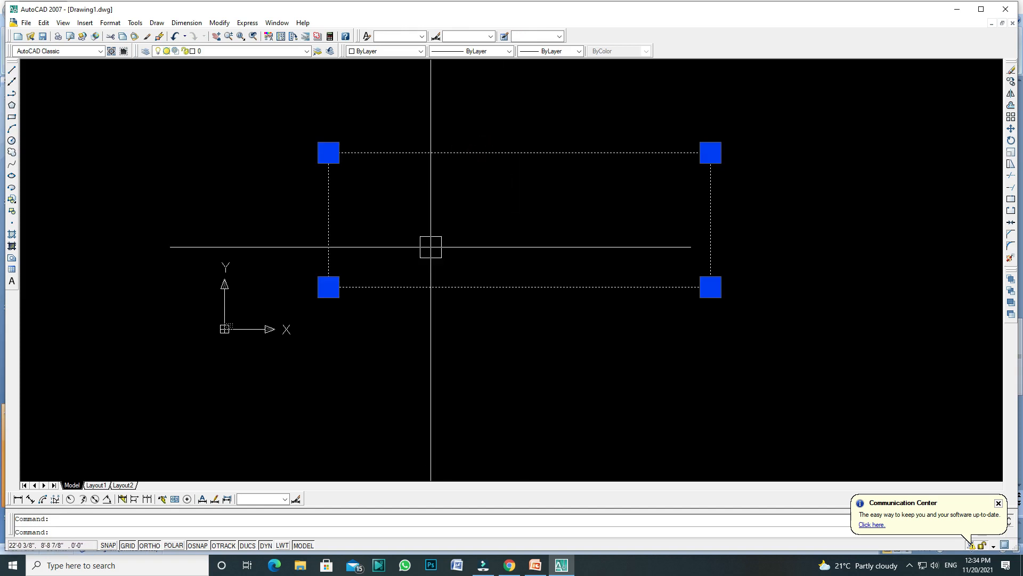
scroll(487, 287, down, 1)
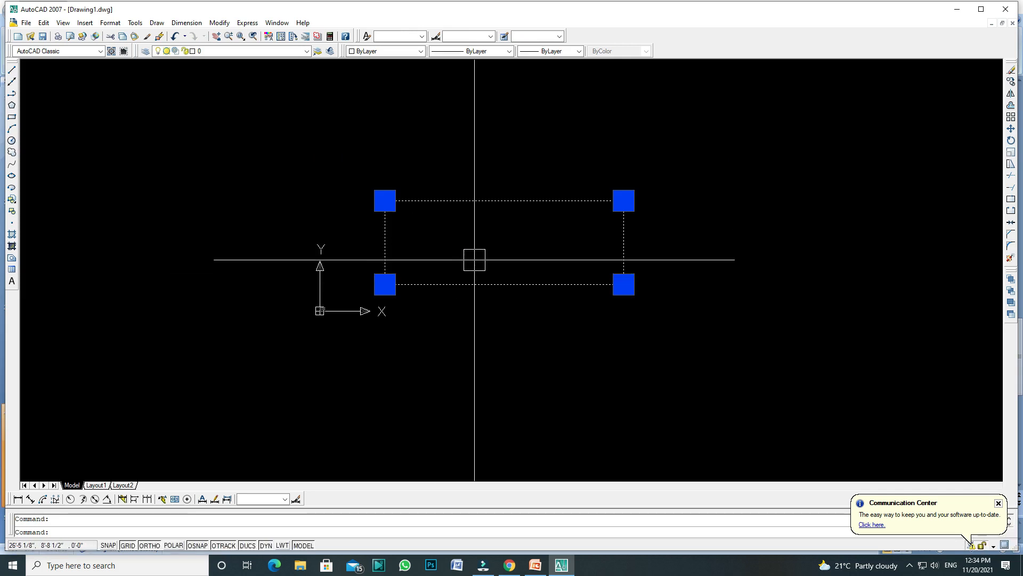
key(Delete)
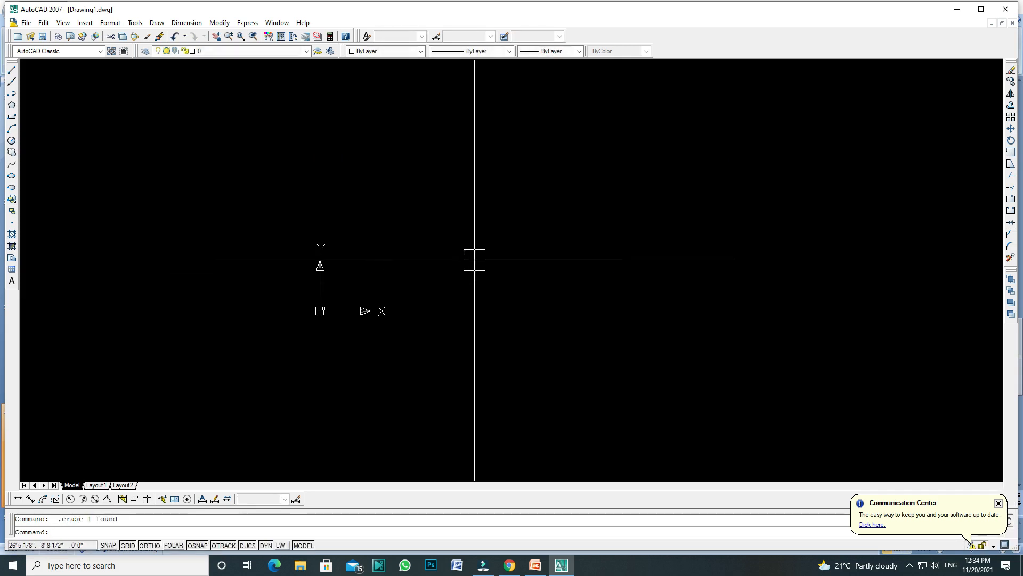
Switch to PowerPoint to check the POLYLINE short key on the DRAW COMMANDS slide and return to AutoCAD.
click(536, 566)
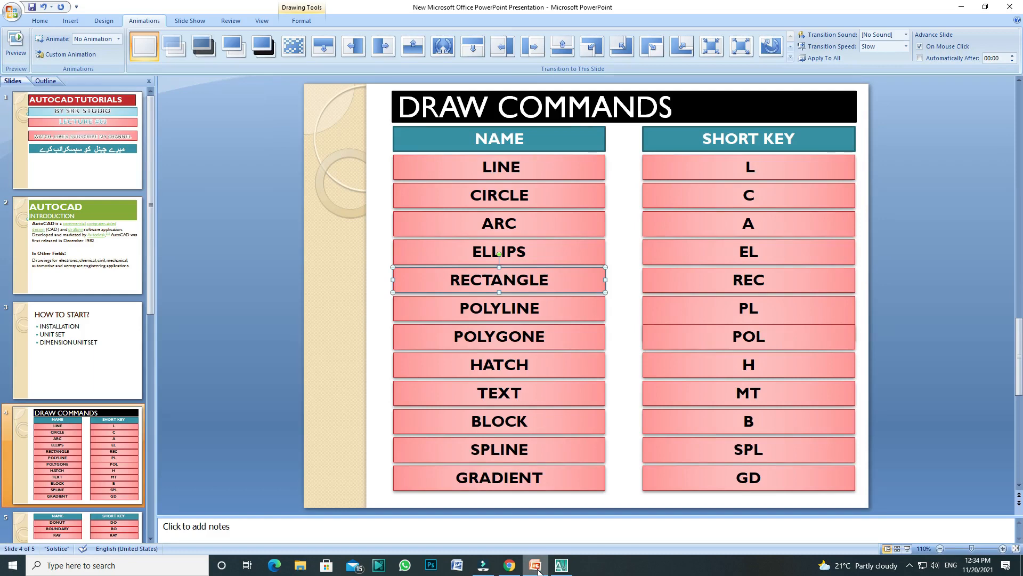
click(537, 568)
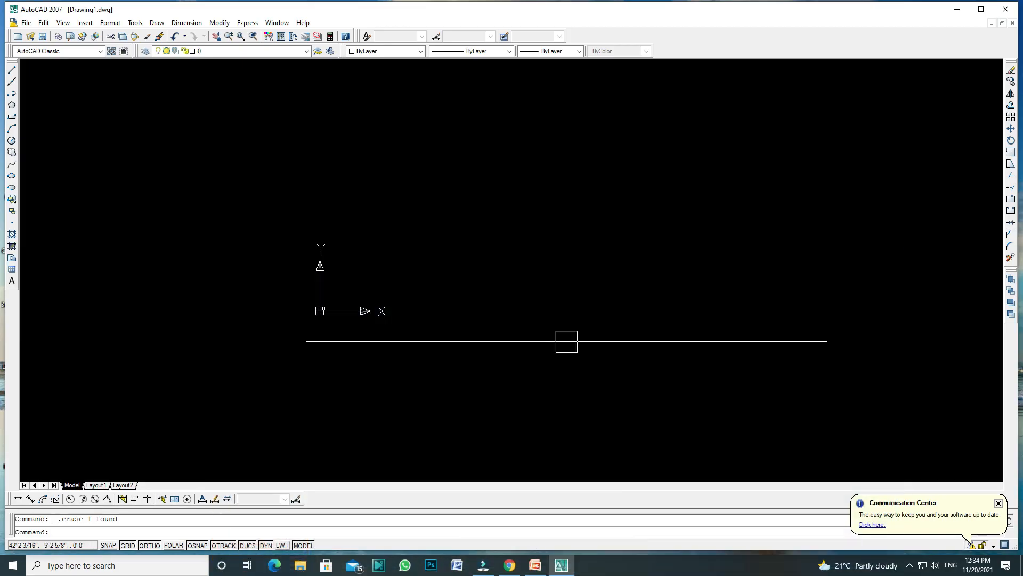
key(Escape)
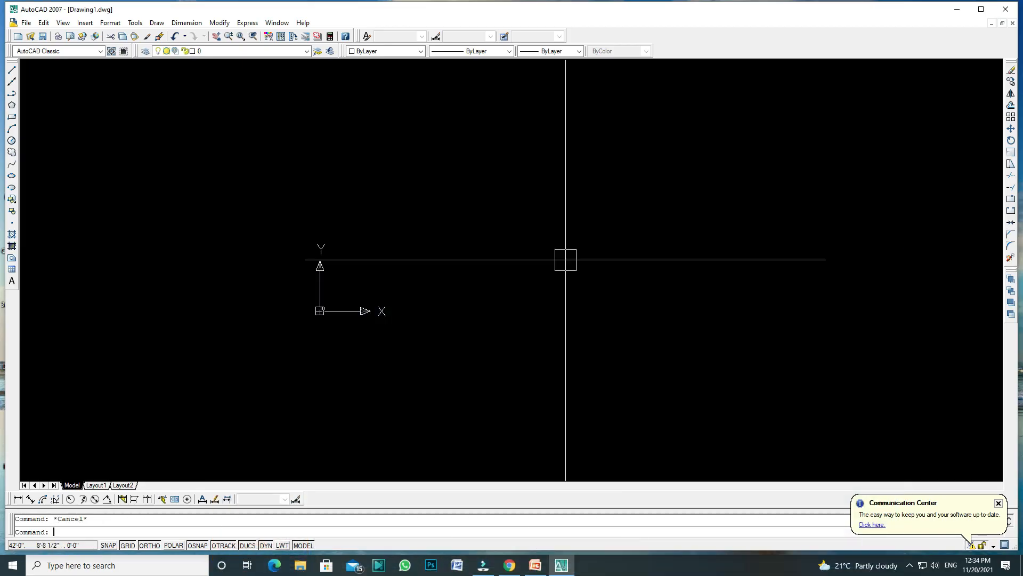
Draw an irregular 12-segment polyline around the area above and right of the UCS icon with ortho off, ending at its start point.
text(PL)
key(Return)
click(486, 136)
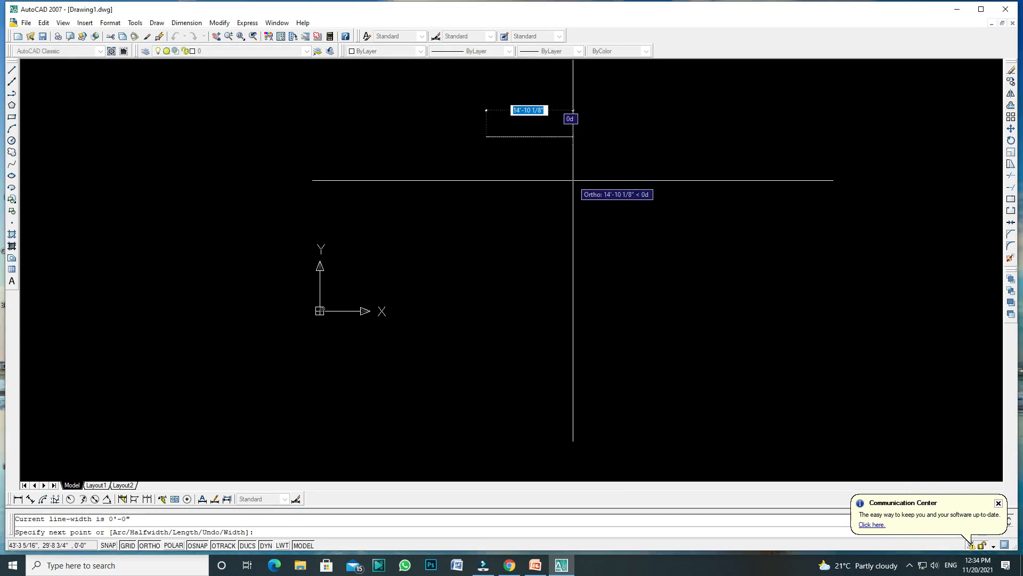
key(F8)
click(599, 182)
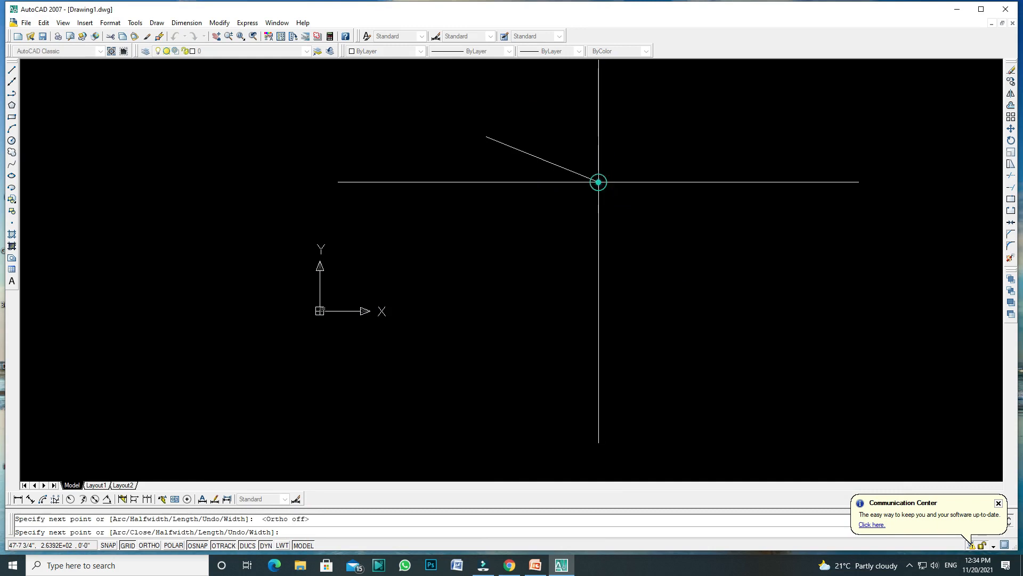
click(643, 275)
click(586, 333)
click(541, 338)
click(482, 270)
click(429, 244)
click(373, 202)
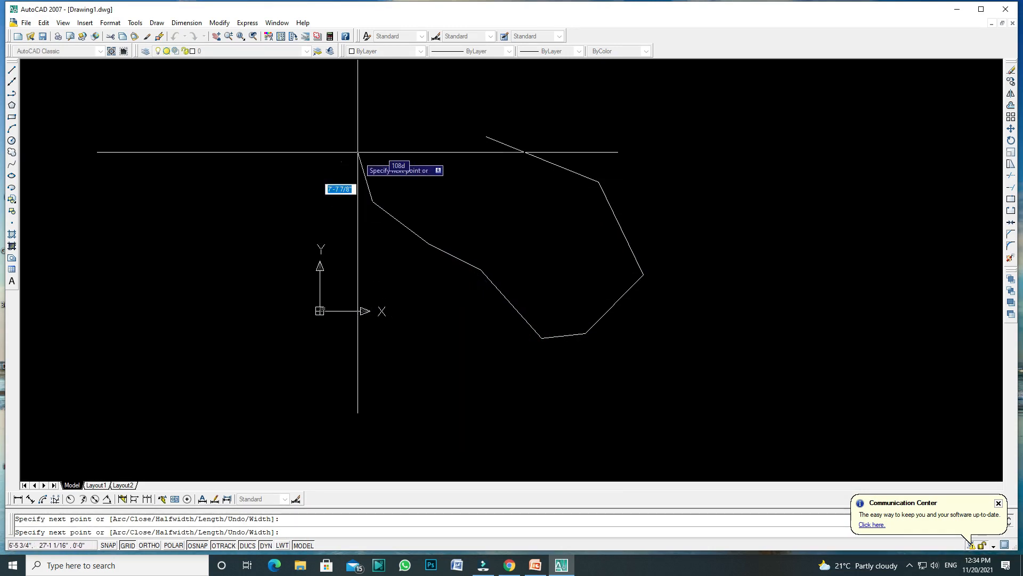
click(358, 152)
click(379, 119)
click(419, 124)
click(440, 139)
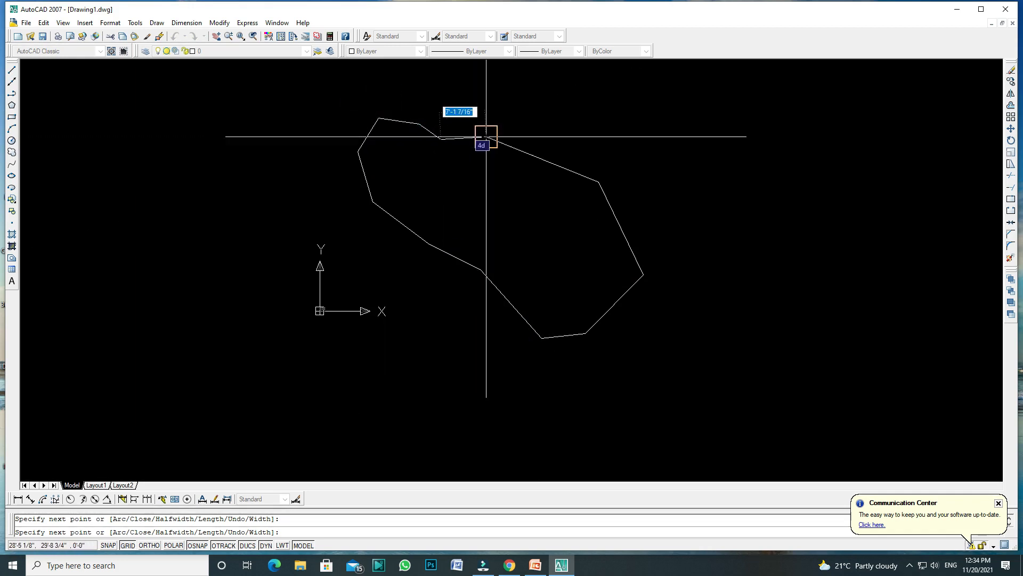
click(486, 137)
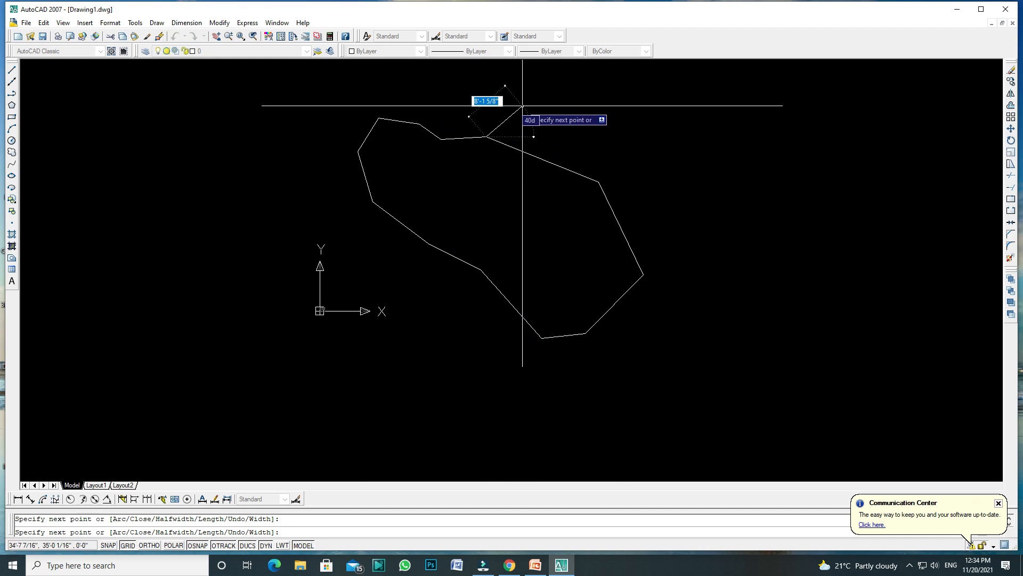
key(Escape)
Select the polyline to examine the grips at its vertices and clear the selection.
click(521, 153)
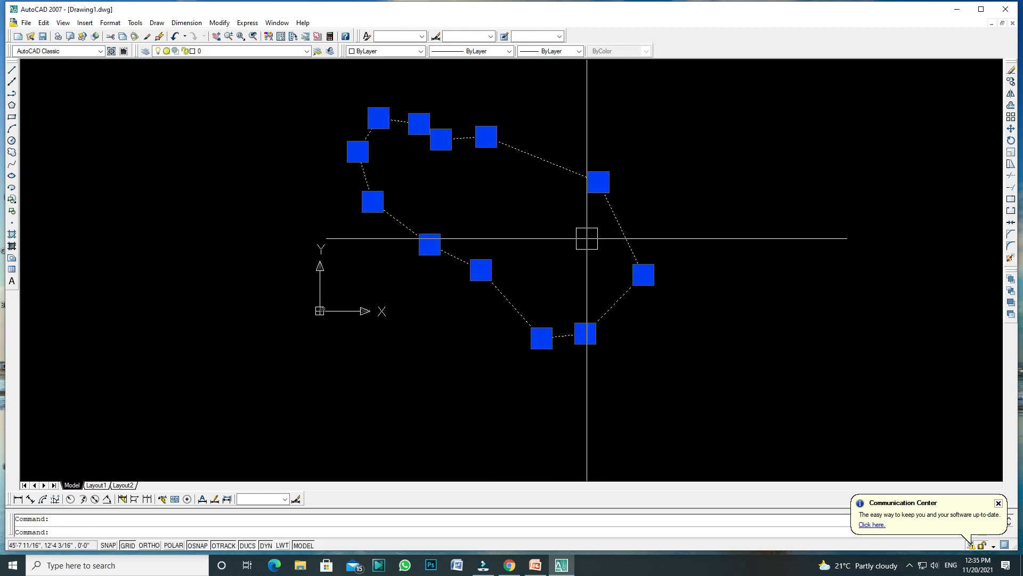
key(Escape)
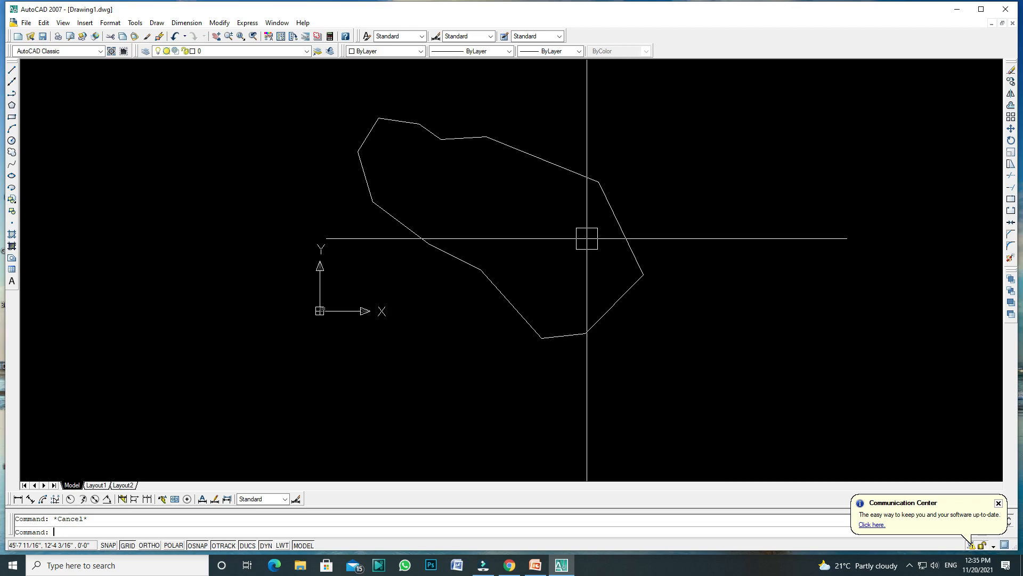
click(599, 185)
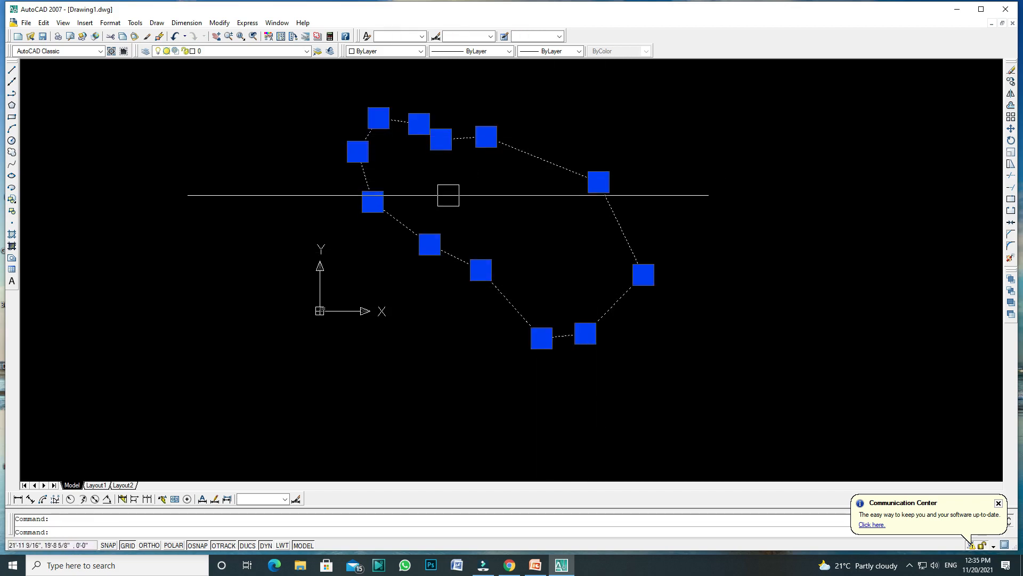
scroll(388, 132, down, 2)
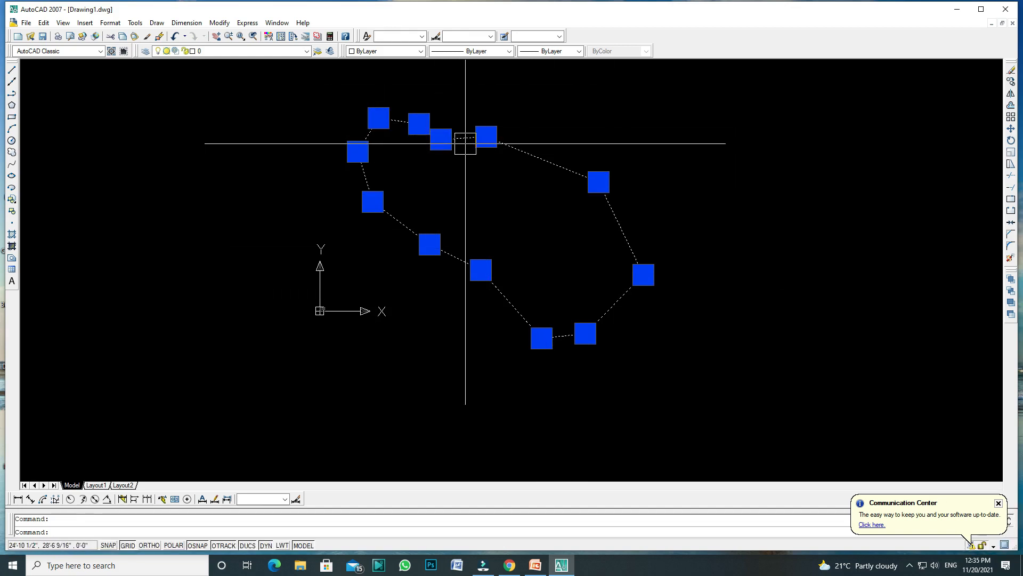
key(Escape)
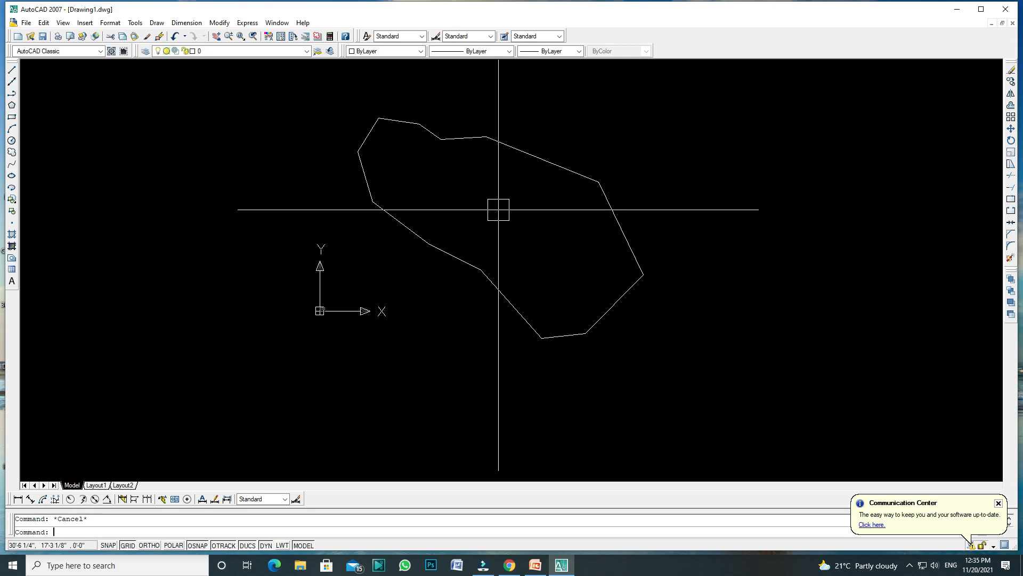
Select the irregular polyline with a crossing window and erase it.
click(638, 125)
click(511, 217)
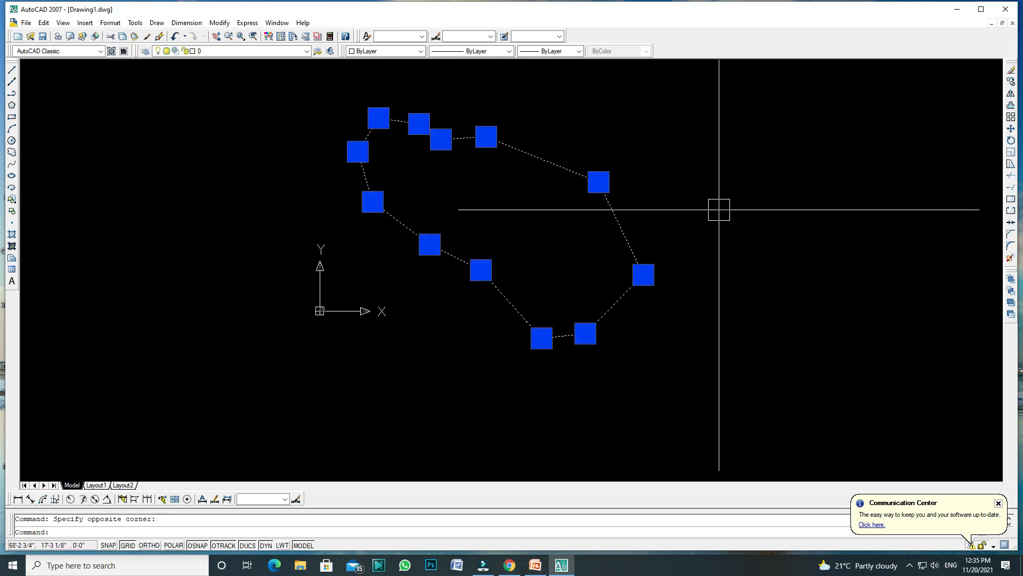
key(Delete)
Switch to PowerPoint and point out the POLYLINE and POLYGONE entries and the POL short key on the DRAW COMMANDS slide.
click(536, 566)
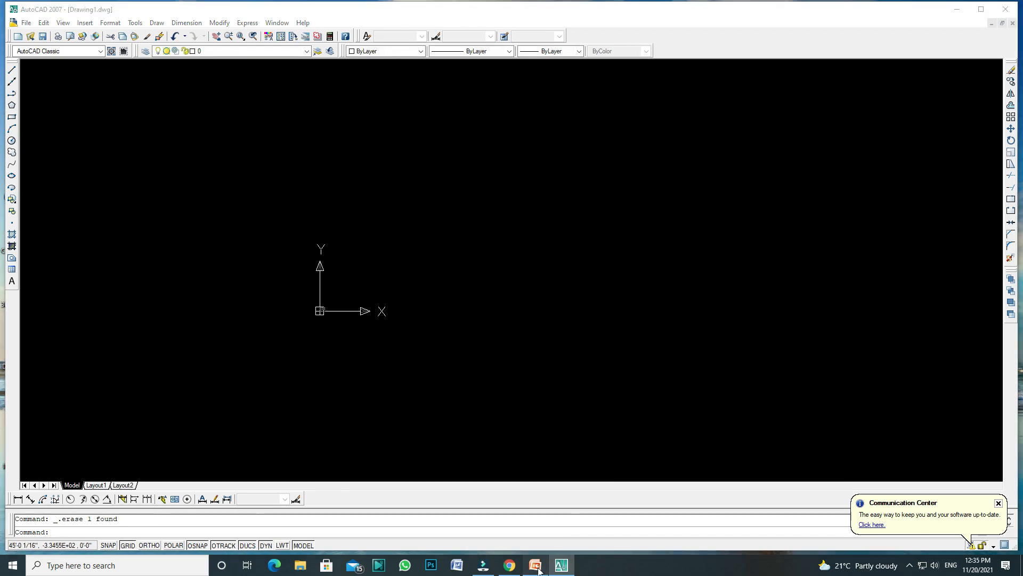
click(517, 318)
click(524, 345)
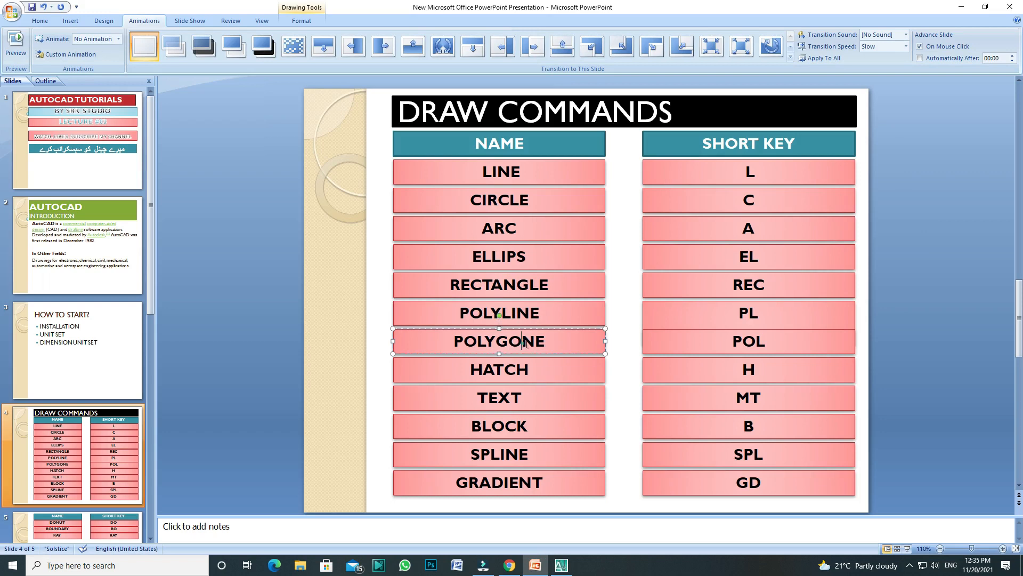
click(763, 346)
Switch to AutoCAD and draw a 6-sided polygon inscribed in a circle above and right of the UCS icon, with ortho on and a vertex straight down.
click(561, 566)
key(Escape)
text(POL)
key(Return)
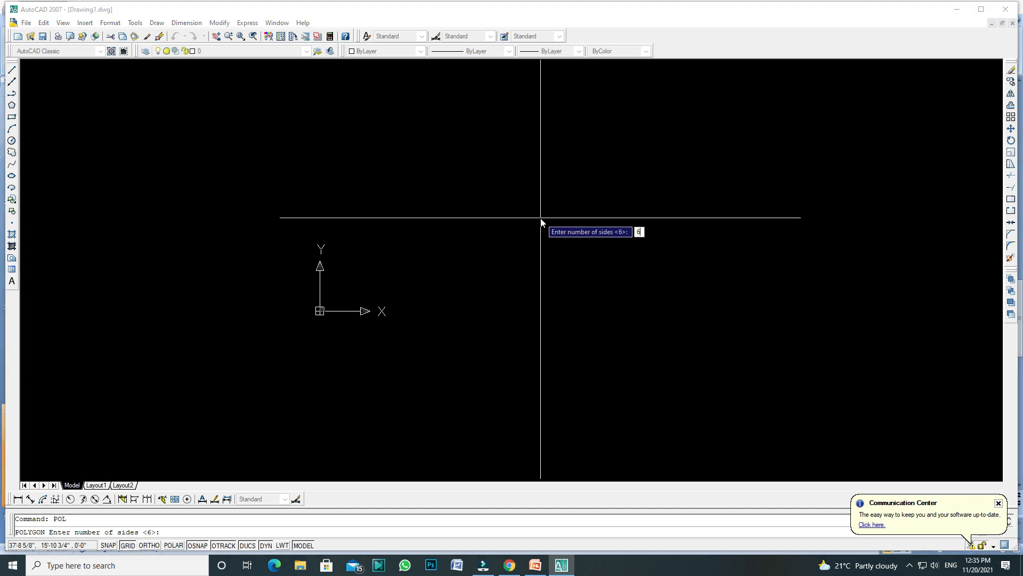
key(Return)
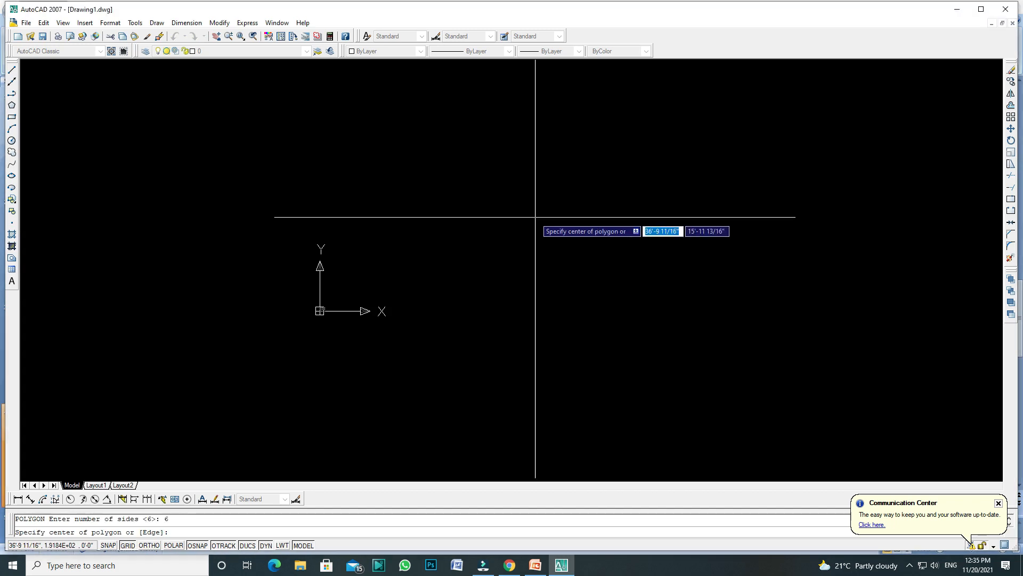
click(535, 217)
click(581, 243)
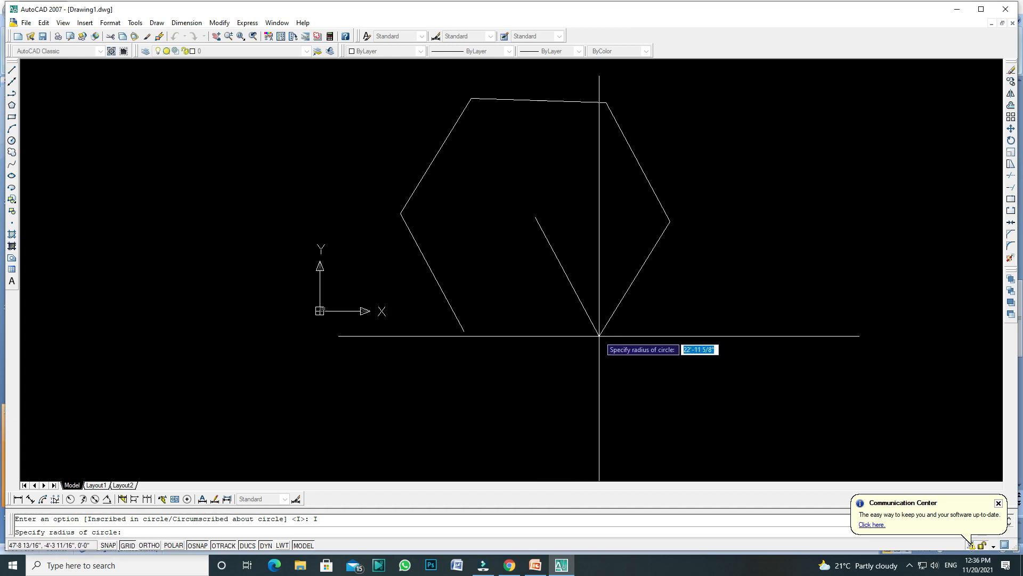
key(F8)
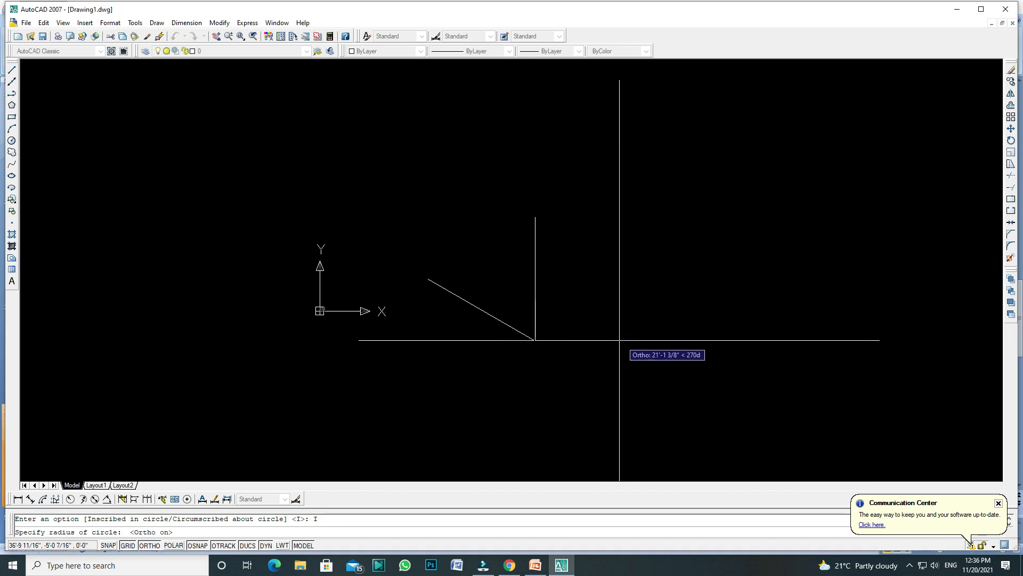
click(475, 347)
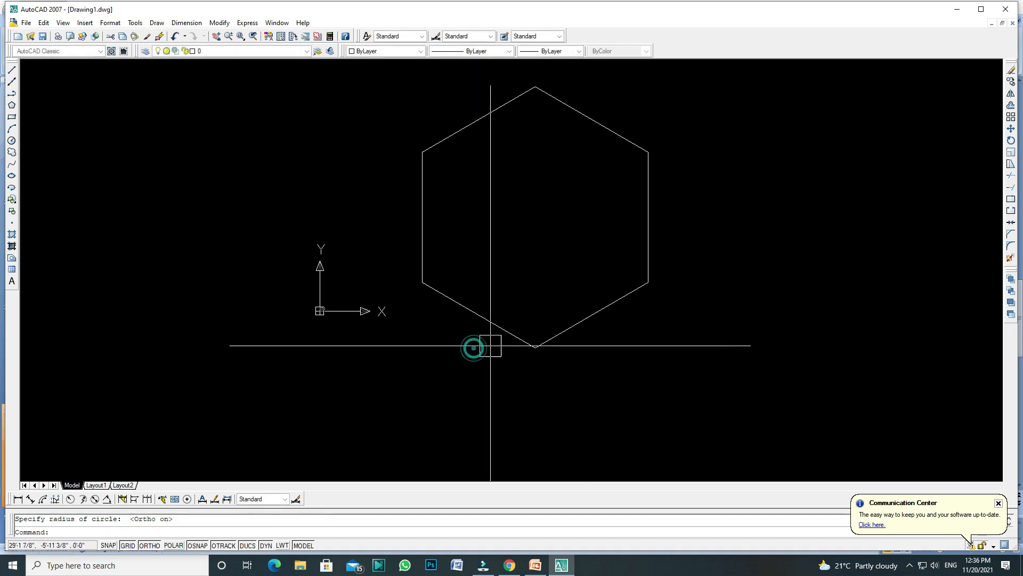
Select the hexagon to examine the grips at its vertices and clear the selection.
scroll(541, 281, down, 1)
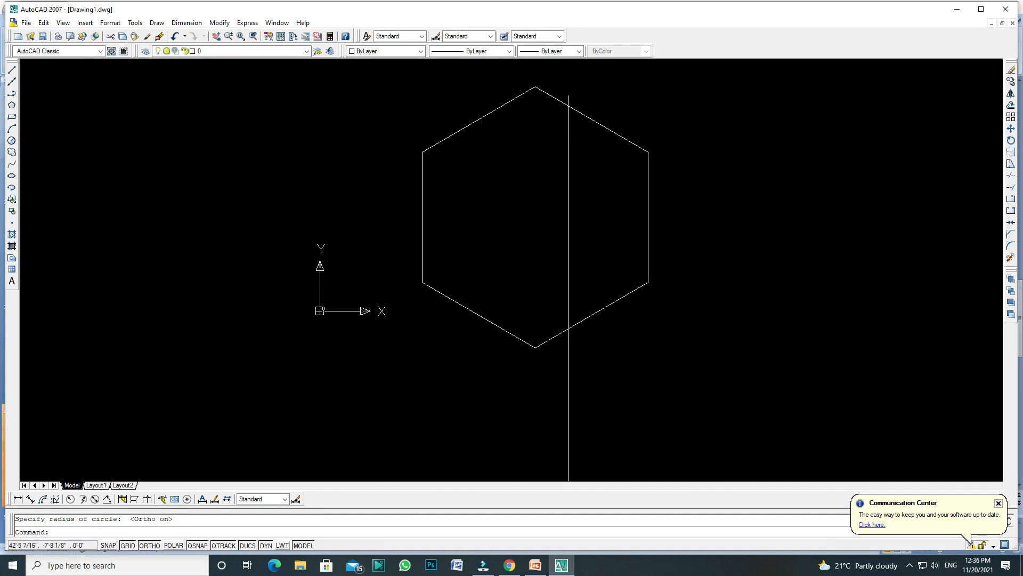
click(435, 158)
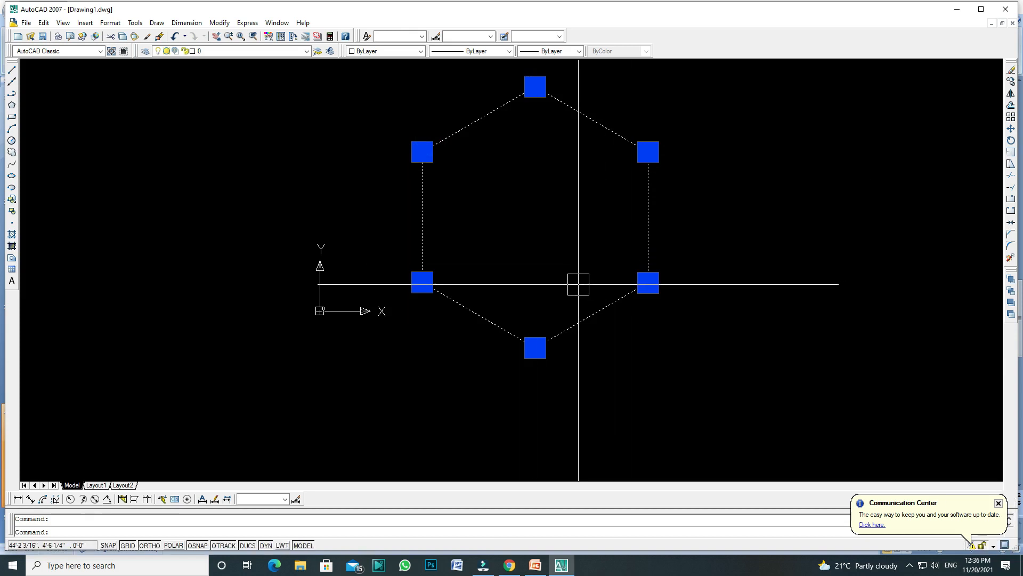
key(Escape)
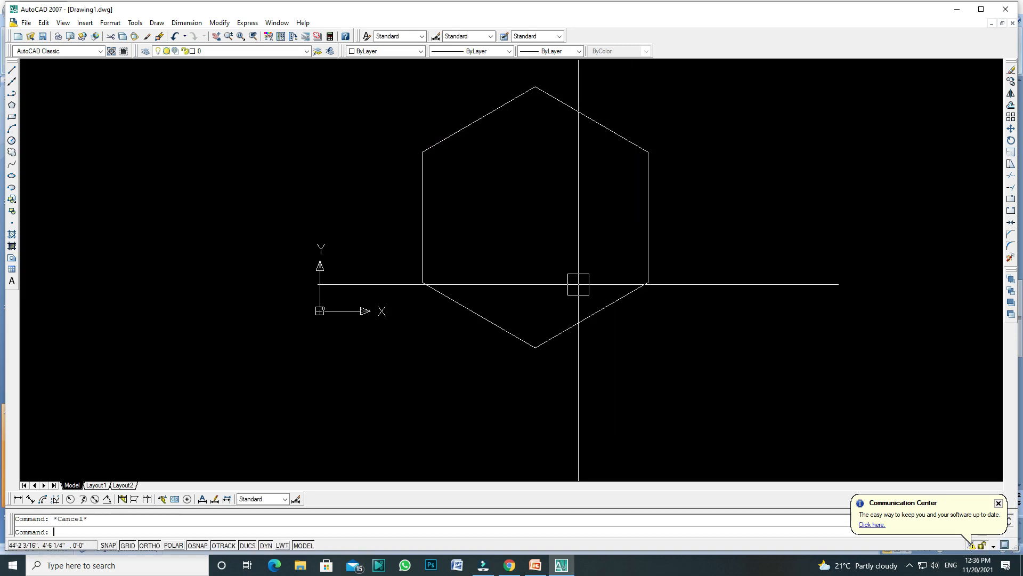
Select the hexagon with a crossing window and erase it.
click(703, 172)
click(533, 327)
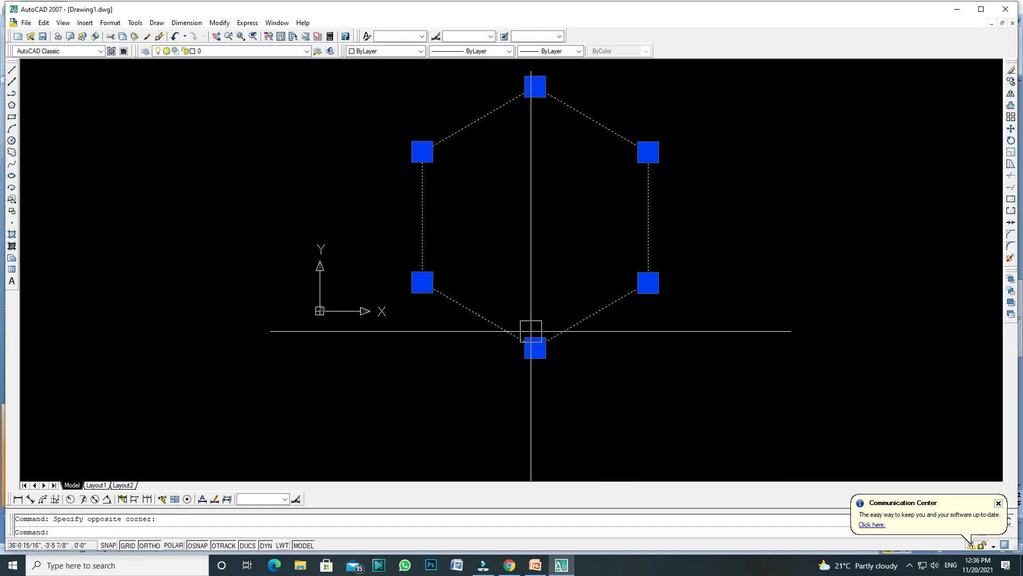
key(Delete)
scroll(505, 290, down, 3)
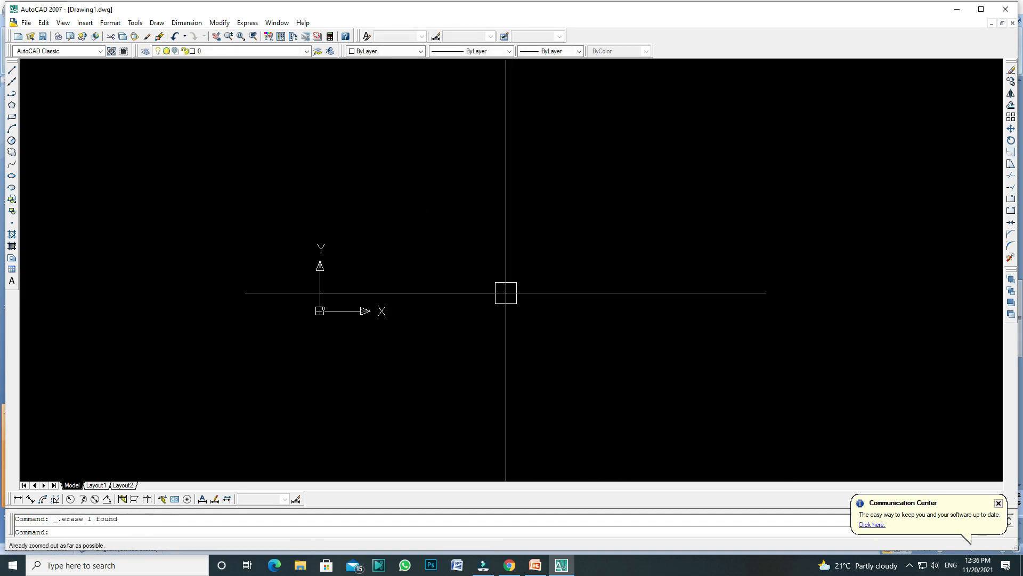
Switch to PowerPoint and point out the HATCH entry on the DRAW COMMANDS slide.
click(535, 566)
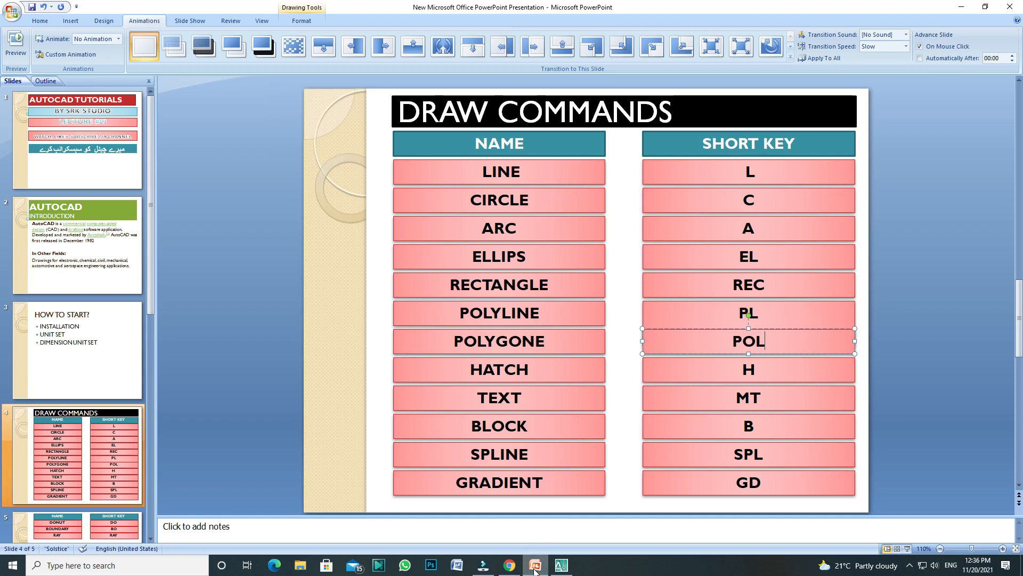
click(536, 372)
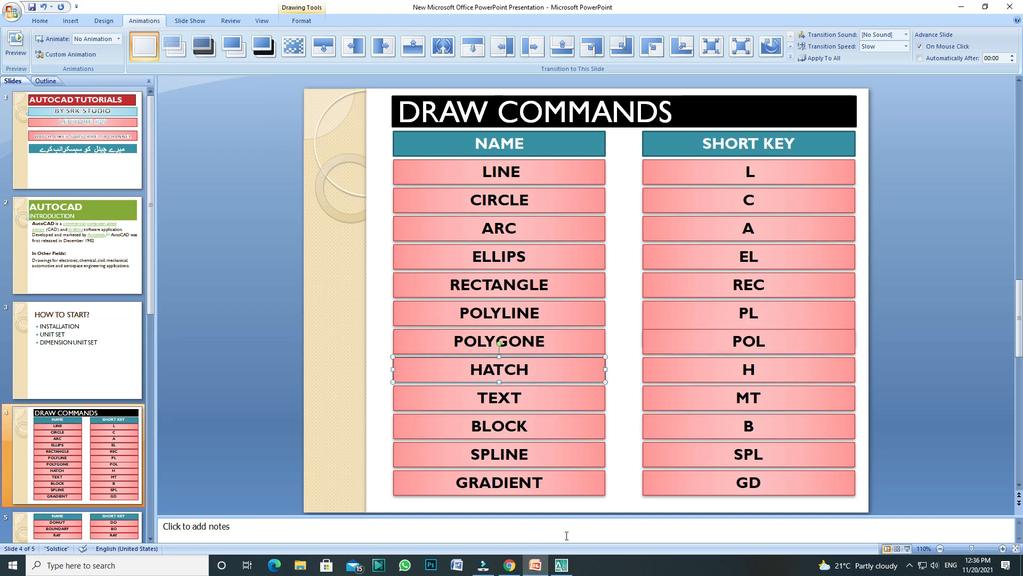
Switch to AutoCAD and draw a wide rectangle above and right of the UCS icon.
click(561, 565)
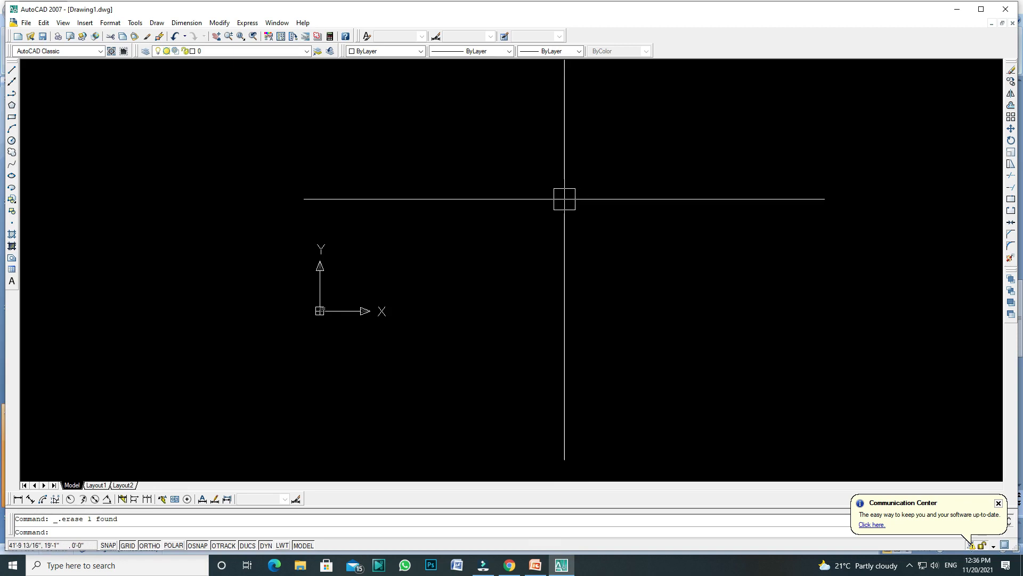
key(Escape)
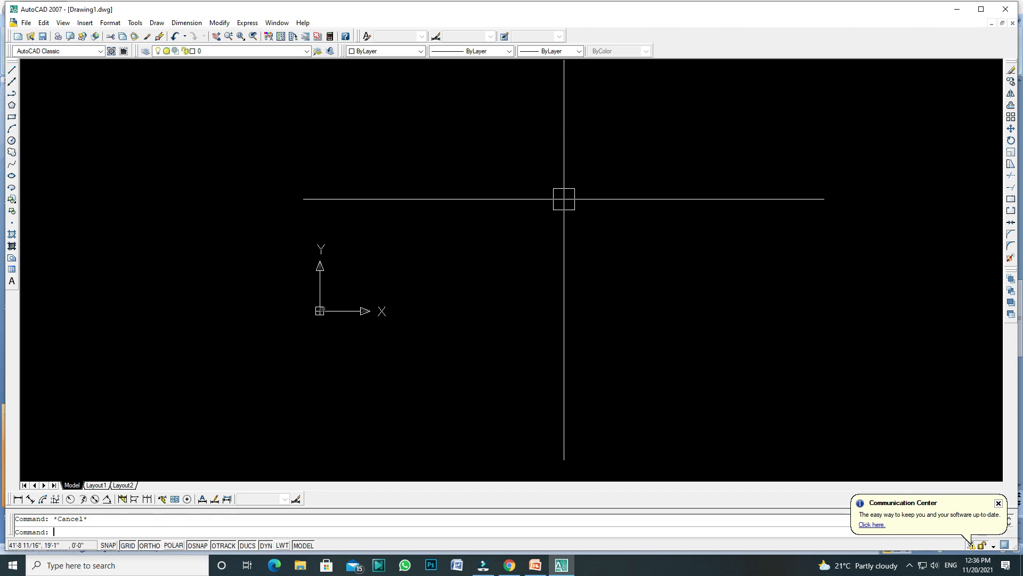
text(REC)
key(Return)
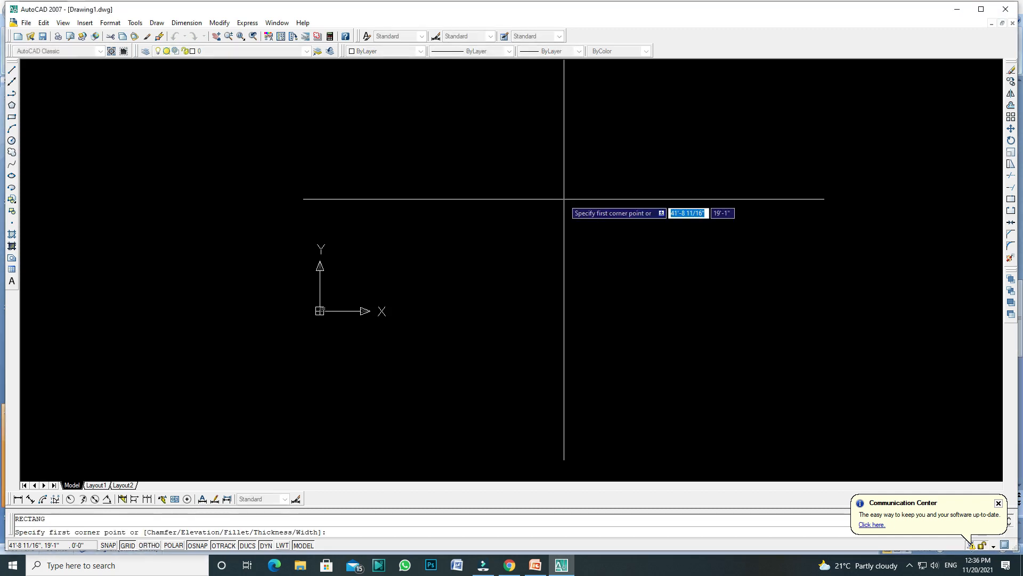
click(473, 143)
click(756, 293)
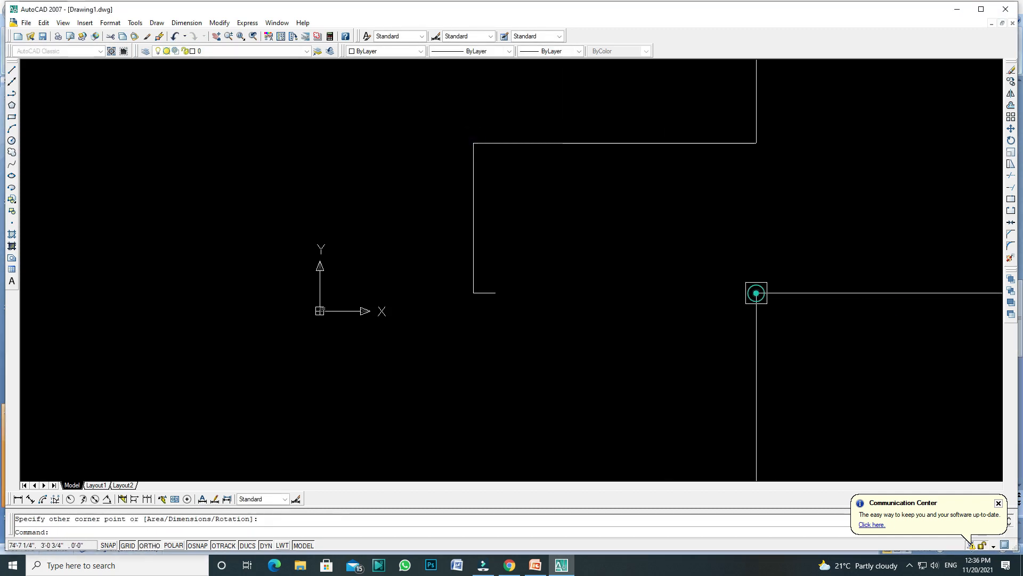
key(Escape)
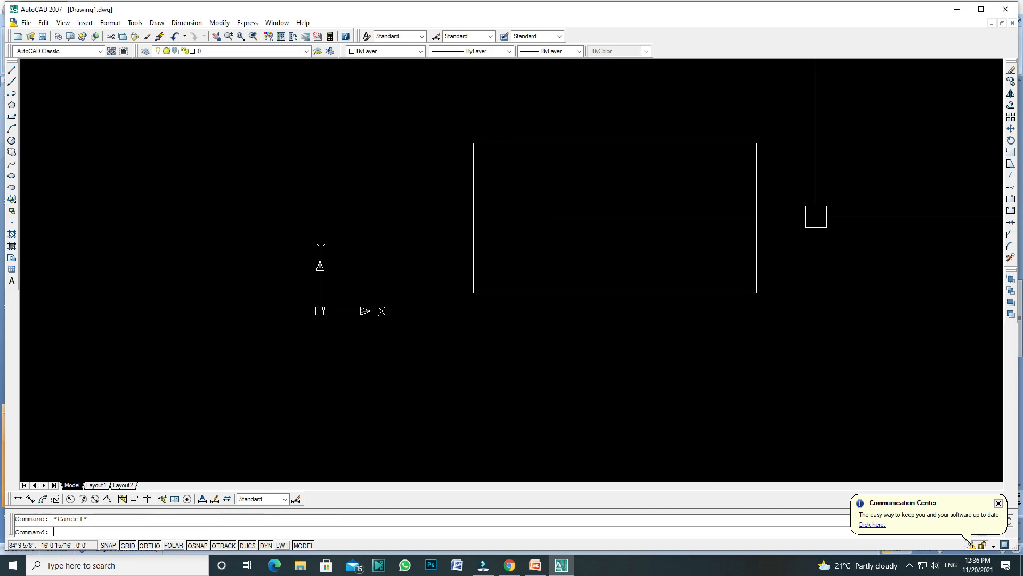
Start a hatch, look through the ANSI and ISO patterns, and choose the AR-B88 pattern from the other predefined ones.
text(H)
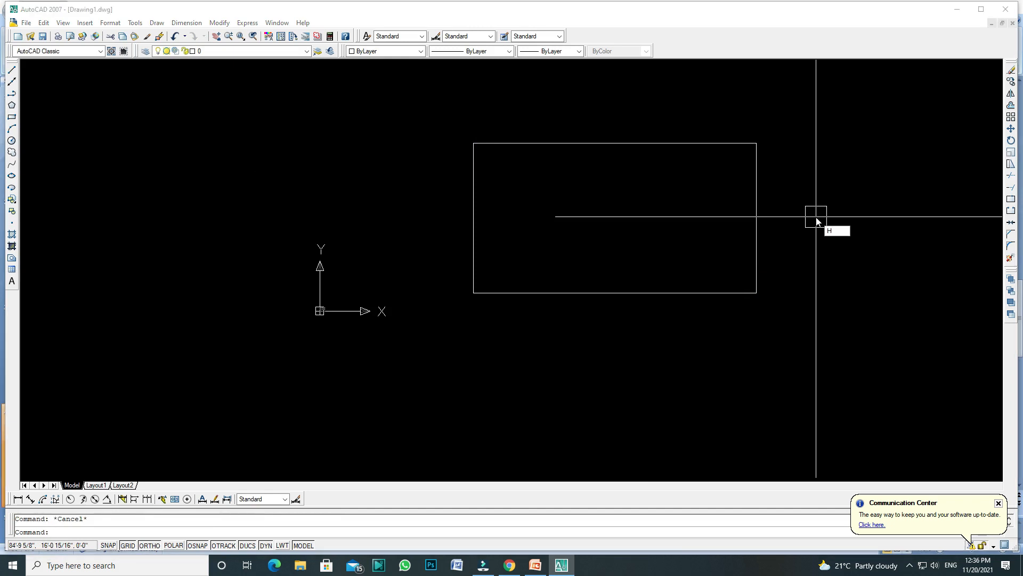
key(Return)
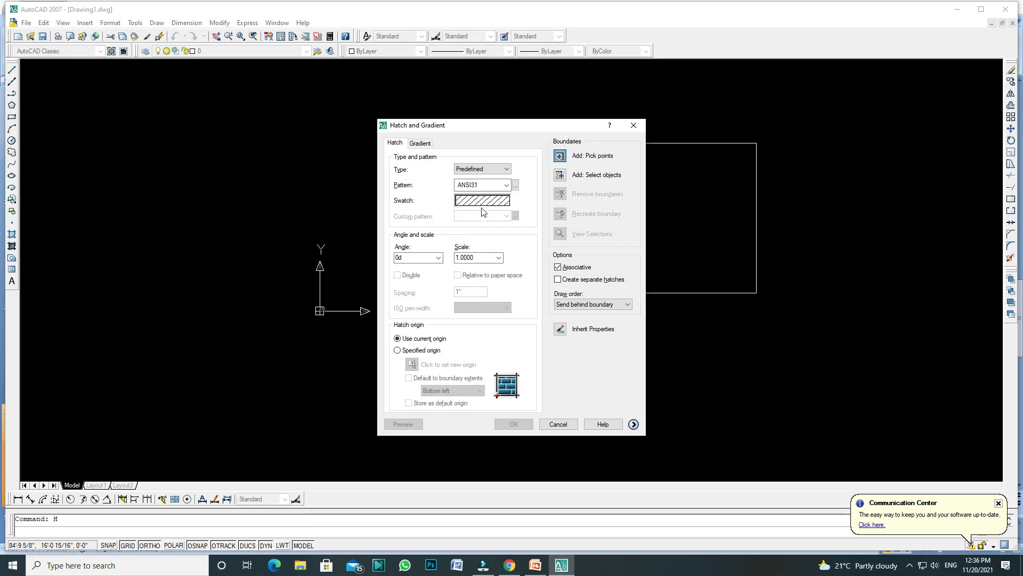
click(481, 201)
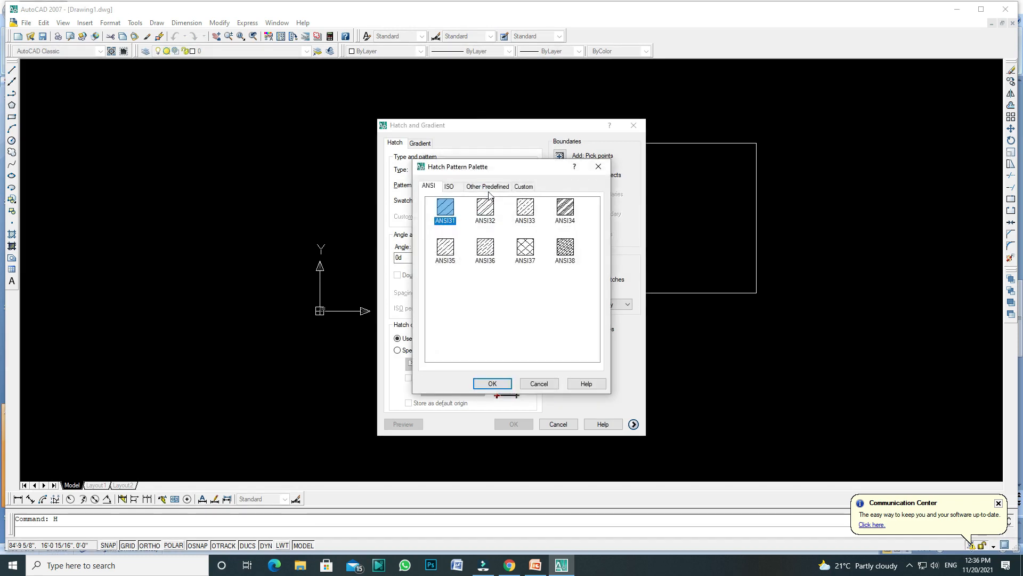
click(600, 166)
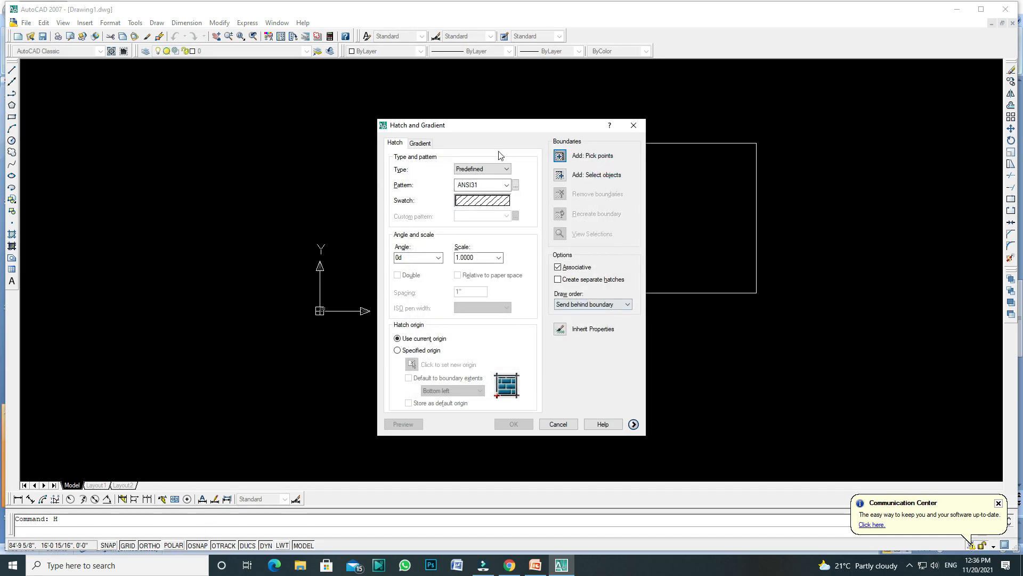
click(484, 205)
click(453, 189)
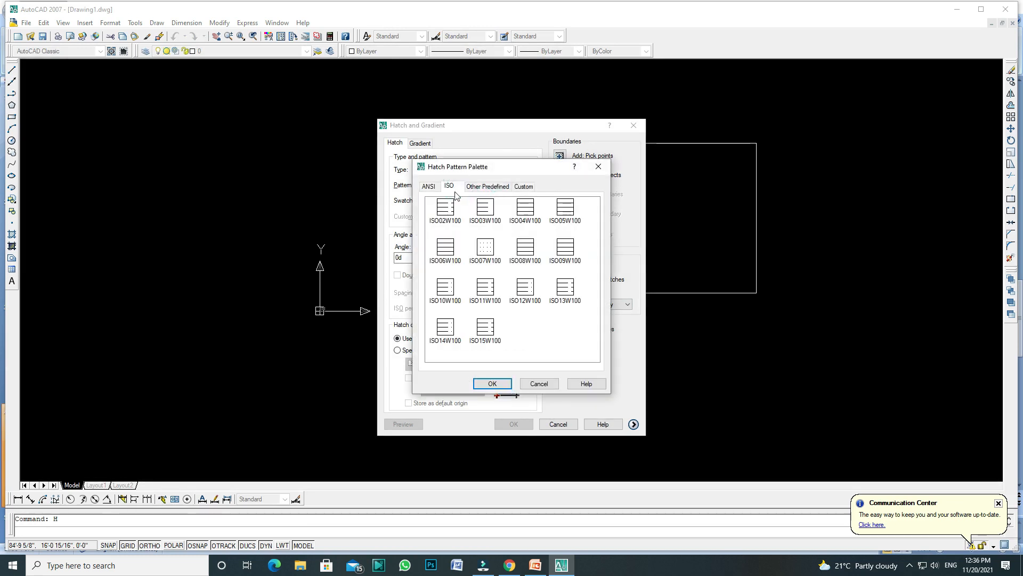
click(479, 186)
click(445, 217)
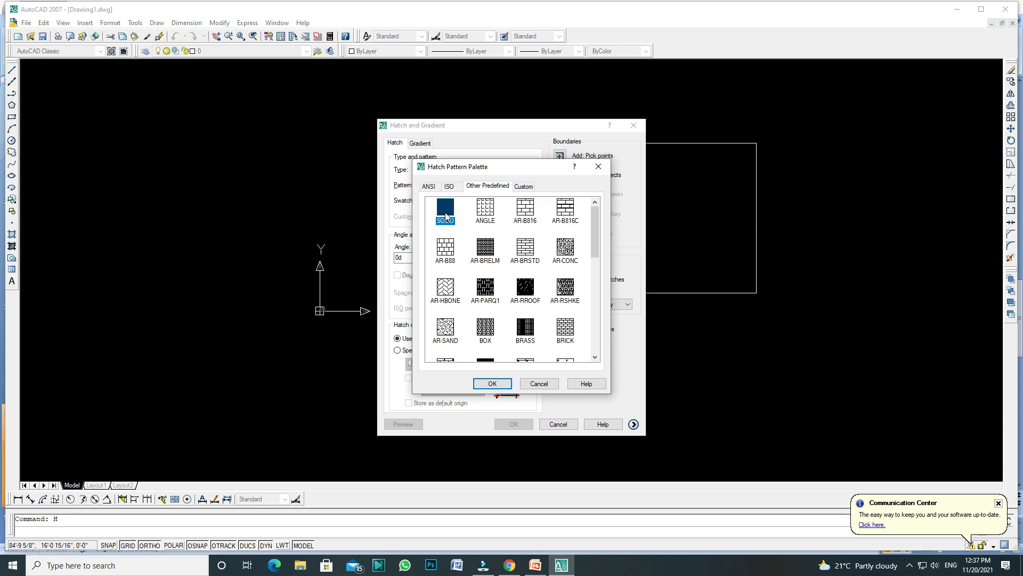
click(446, 251)
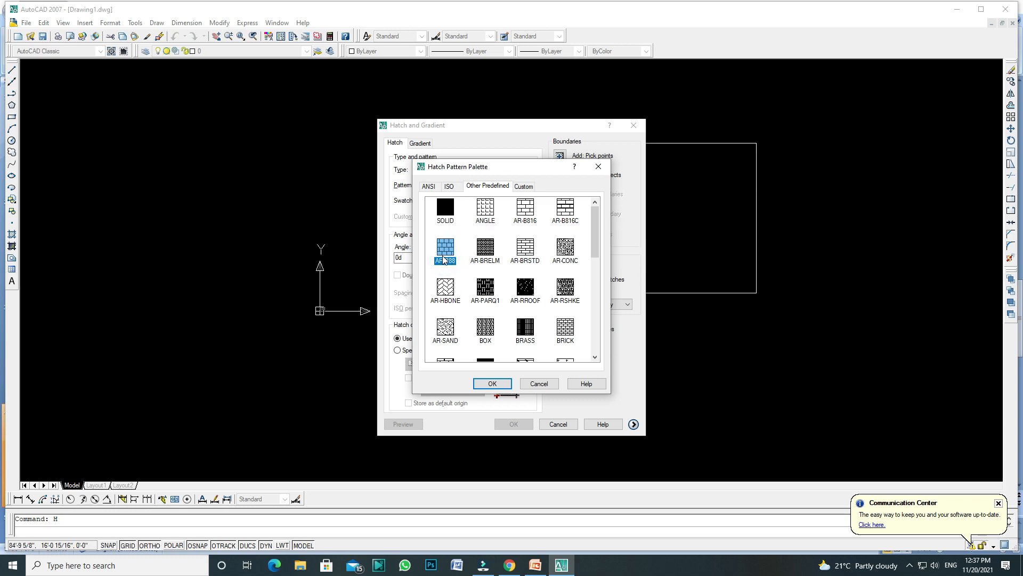
click(491, 384)
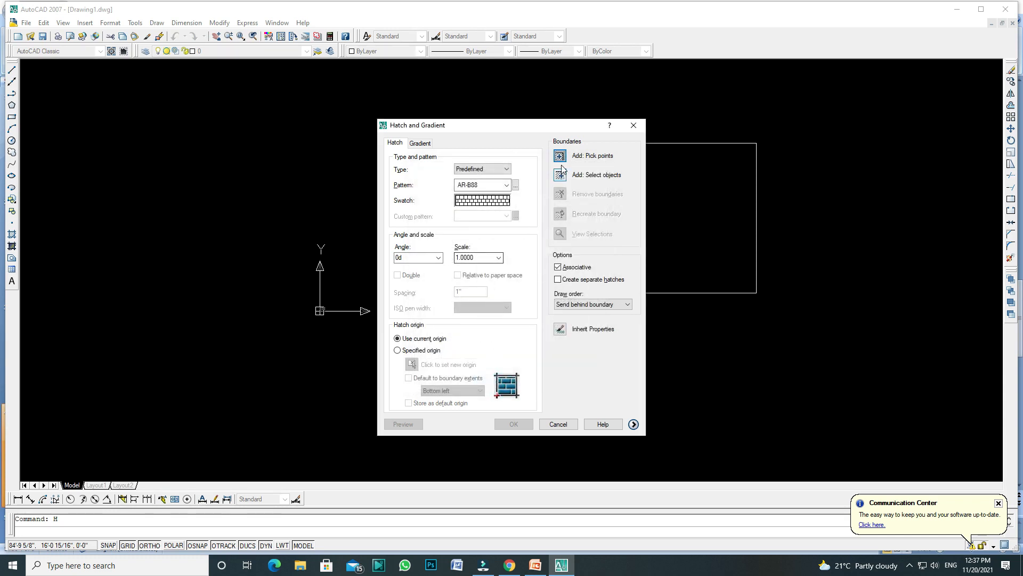
Set the hatch scale to 5 and apply the AR-B88 hatch to the rectangle by picking a point inside it.
click(482, 257)
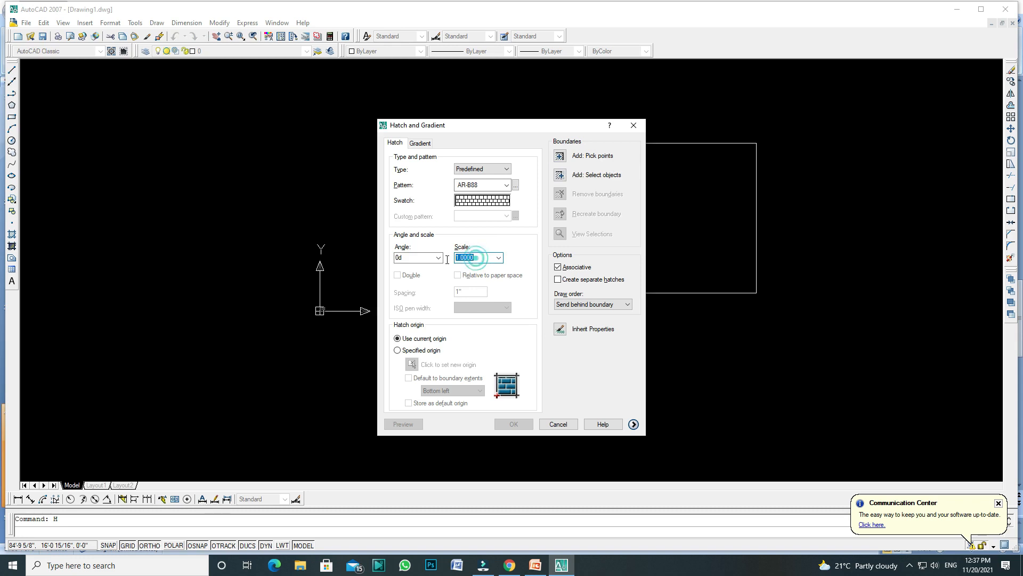
text(5)
click(560, 158)
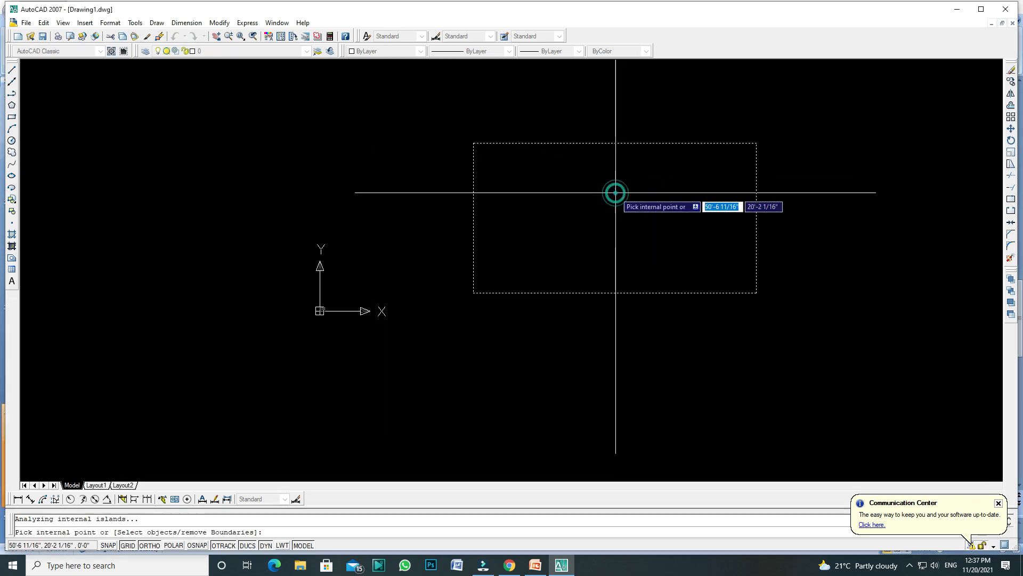
key(Return)
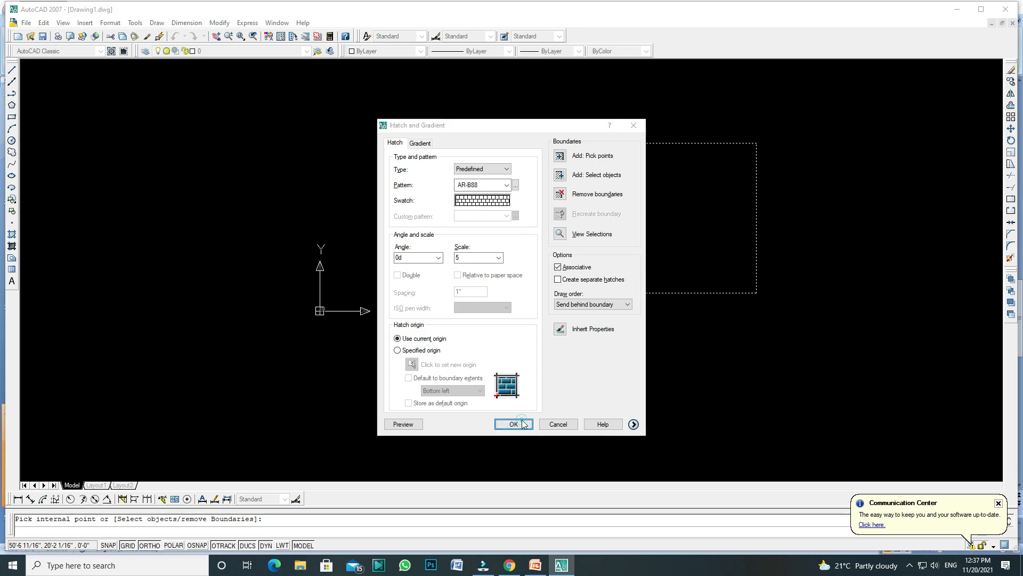
click(523, 424)
Select the brick-pattern hatch inside the rectangle and erase it, keeping the rectangle outline.
scroll(617, 244, down, 2)
click(629, 205)
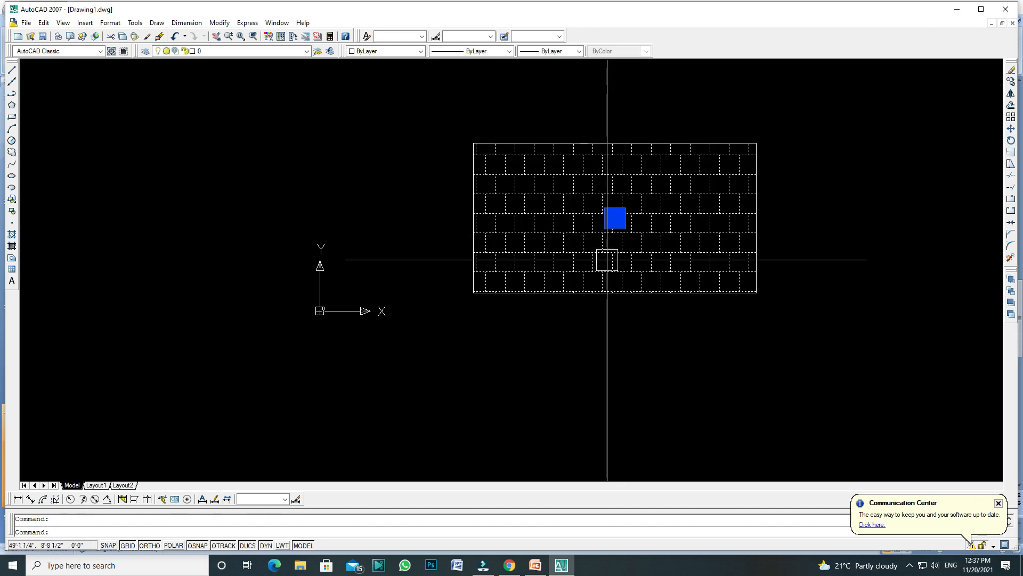
key(Delete)
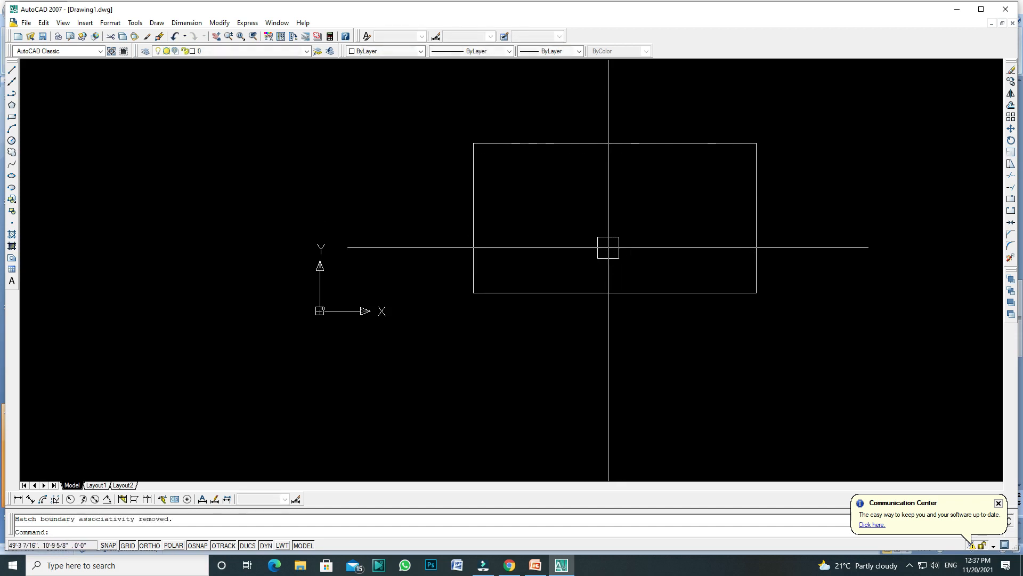
Start a new hatch and choose the SOLID pattern from the other predefined patterns.
text(H)
key(Return)
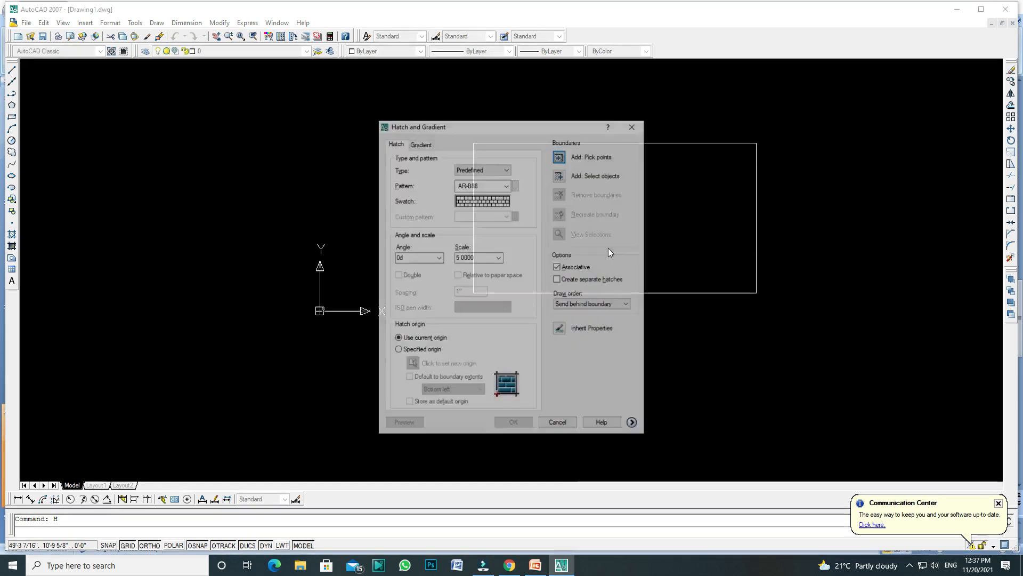
click(494, 201)
click(444, 211)
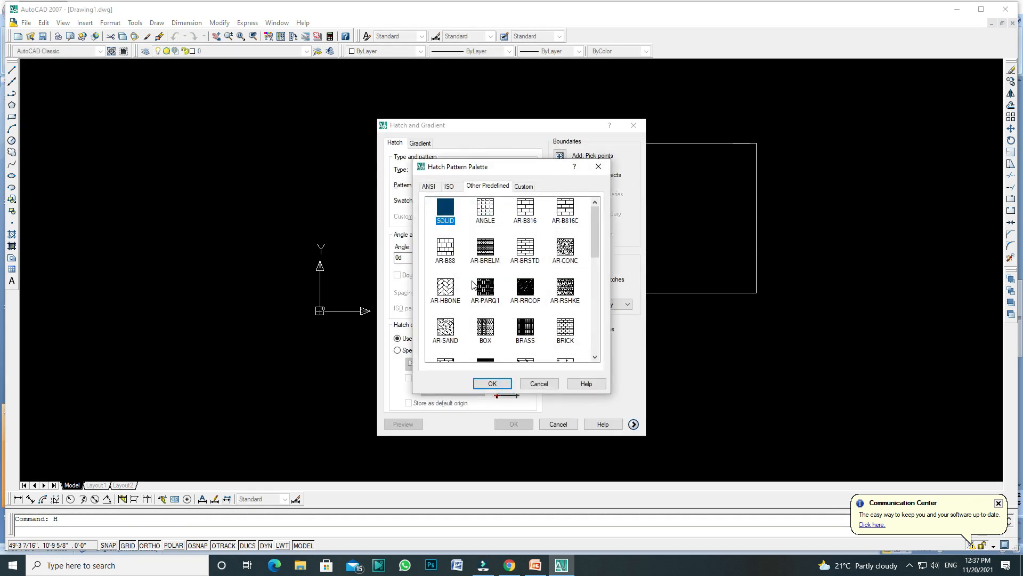
click(504, 384)
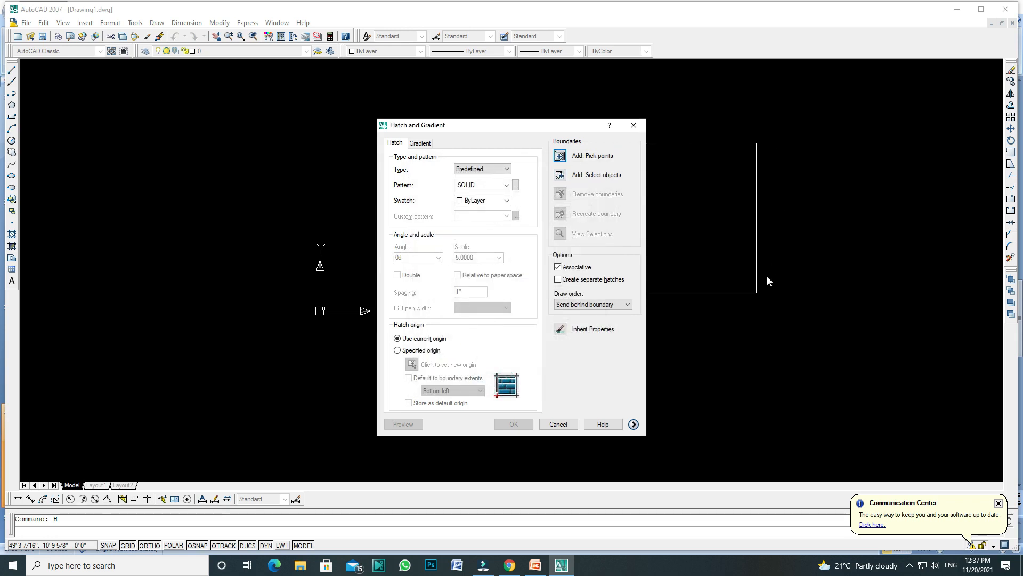
Apply the SOLID hatch to the rectangle by selecting its outline as the boundary object.
click(559, 174)
click(678, 144)
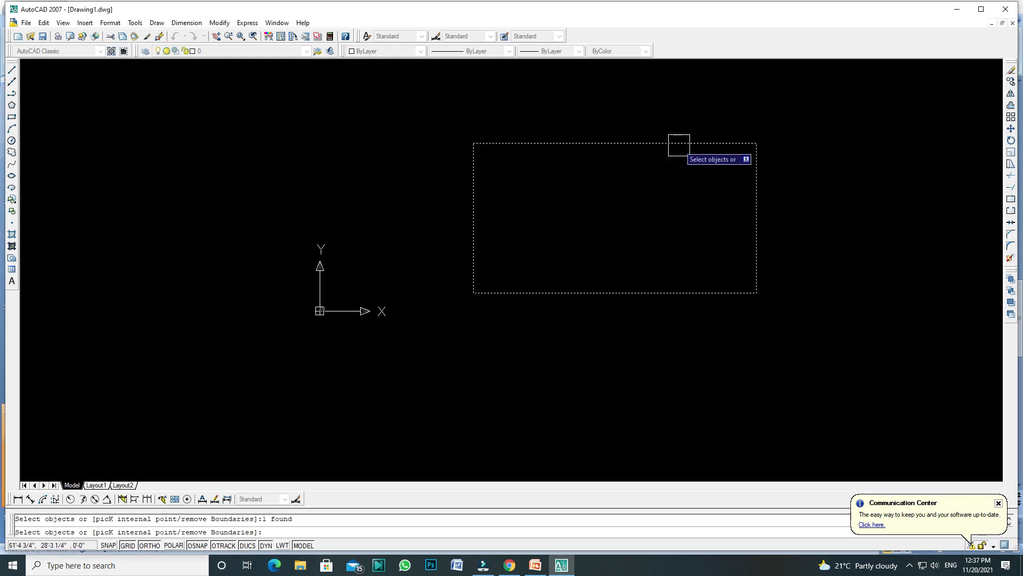
key(Return)
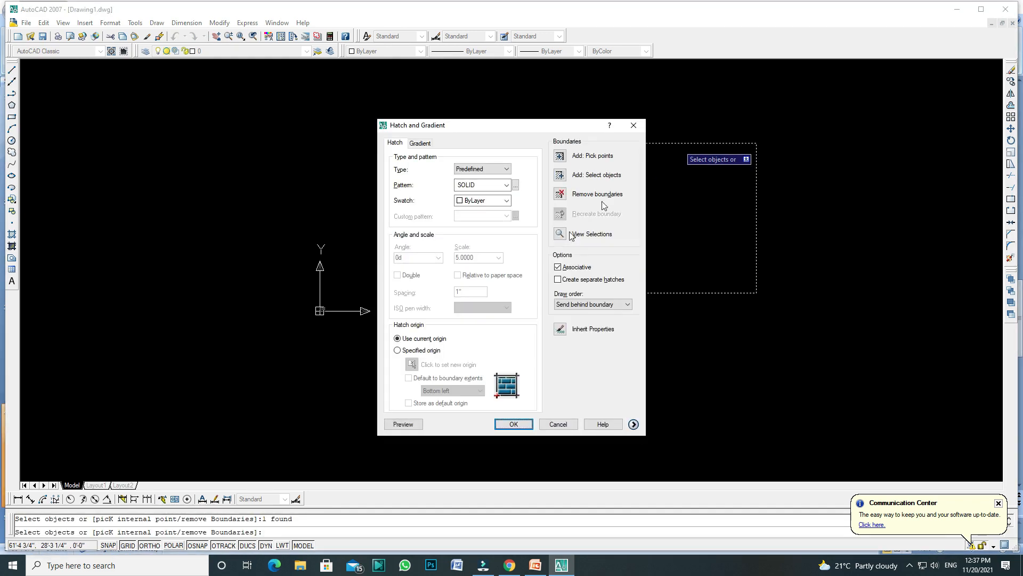
click(513, 424)
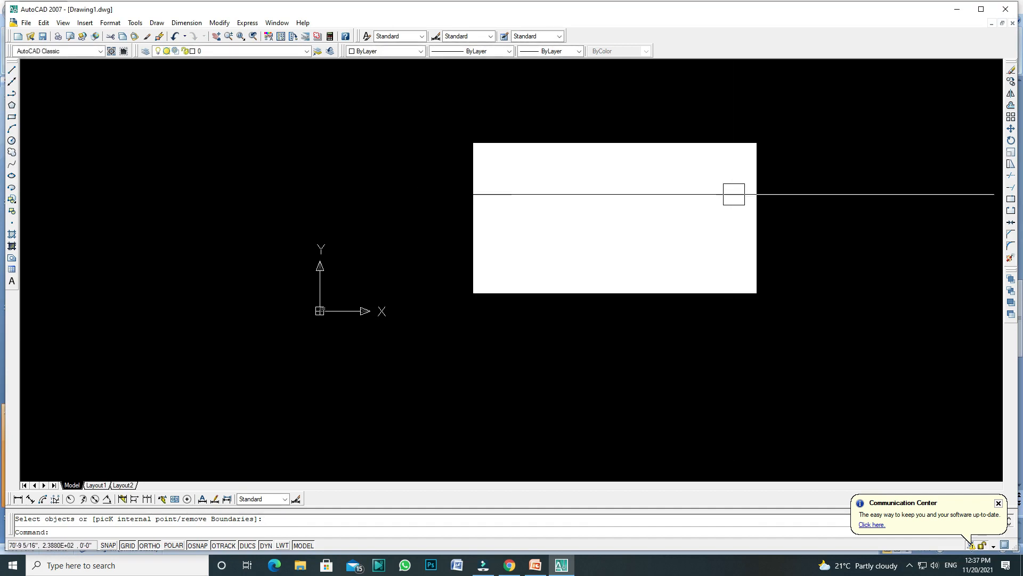
Erase the solid hatch inside the rectangle and keep the rectangle outline.
click(654, 212)
click(560, 220)
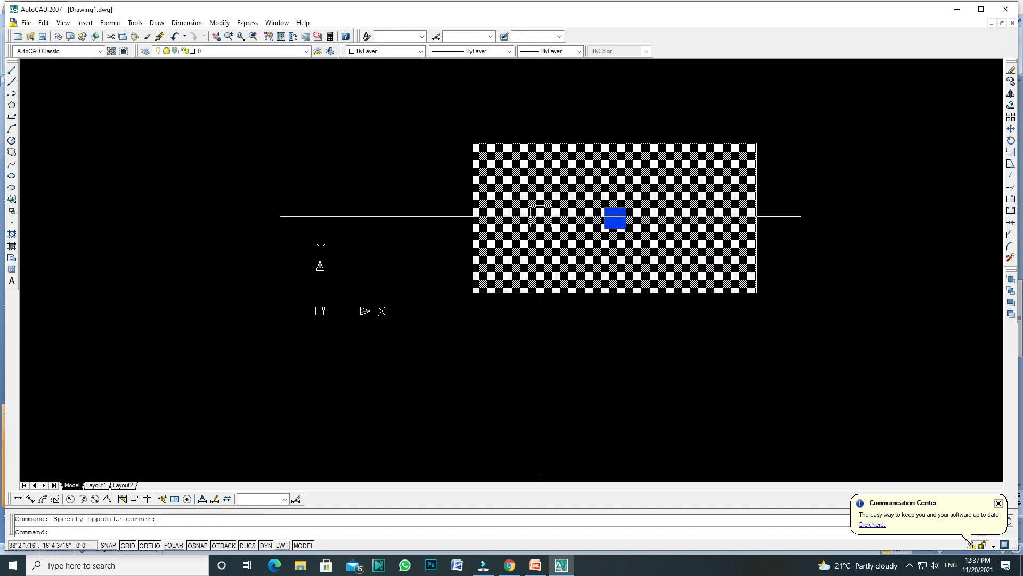
key(Delete)
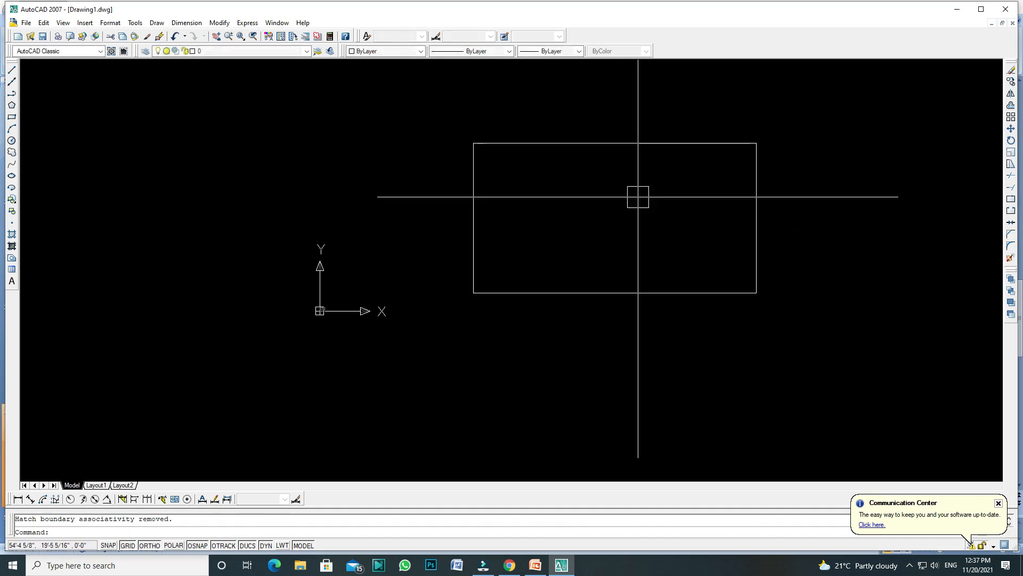
click(637, 144)
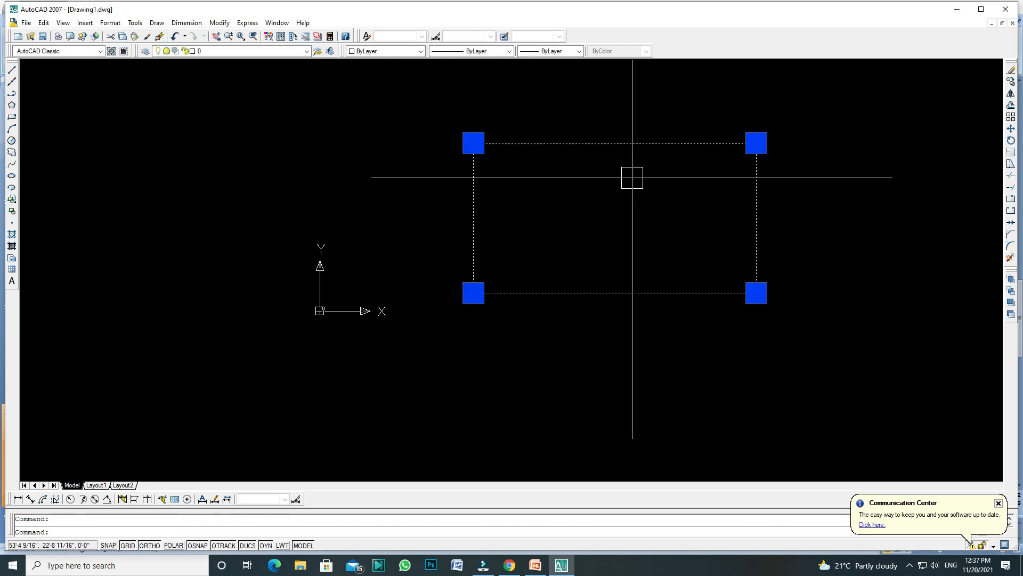
key(Escape)
Start a new hatch and choose the ISO04W100 pattern from the ISO patterns.
text(H)
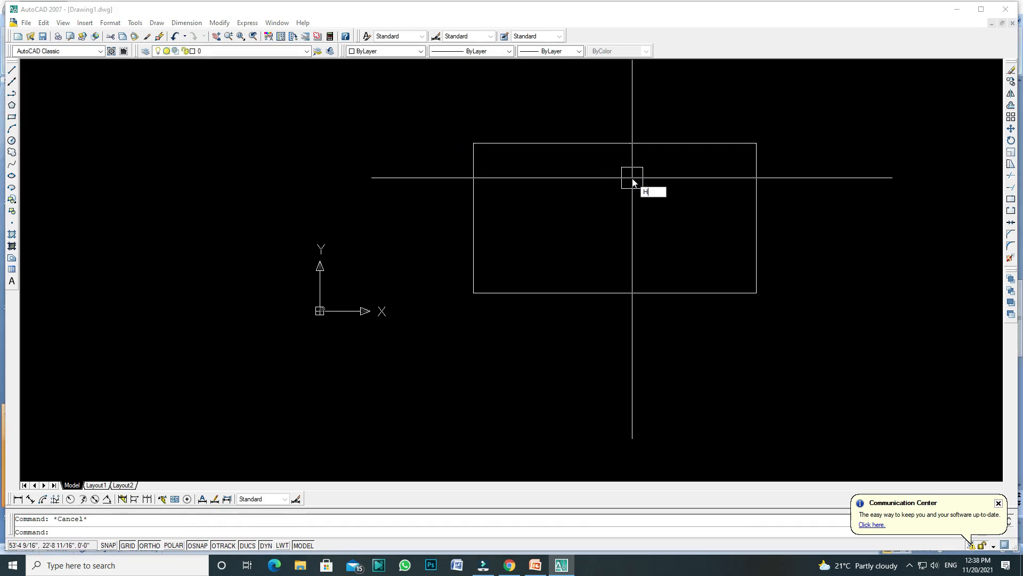
key(Return)
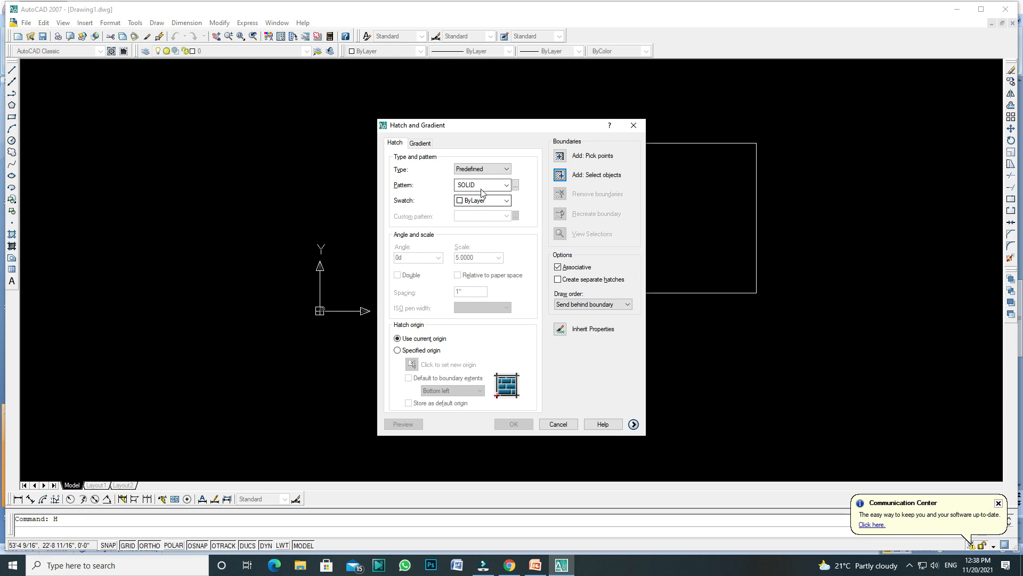
click(481, 201)
click(479, 182)
click(479, 184)
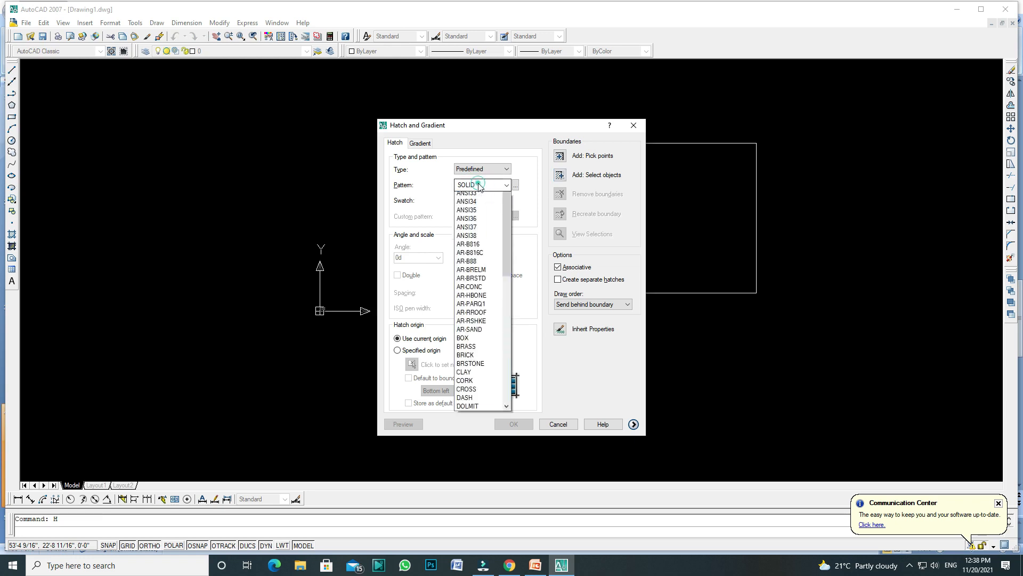
click(472, 225)
click(482, 201)
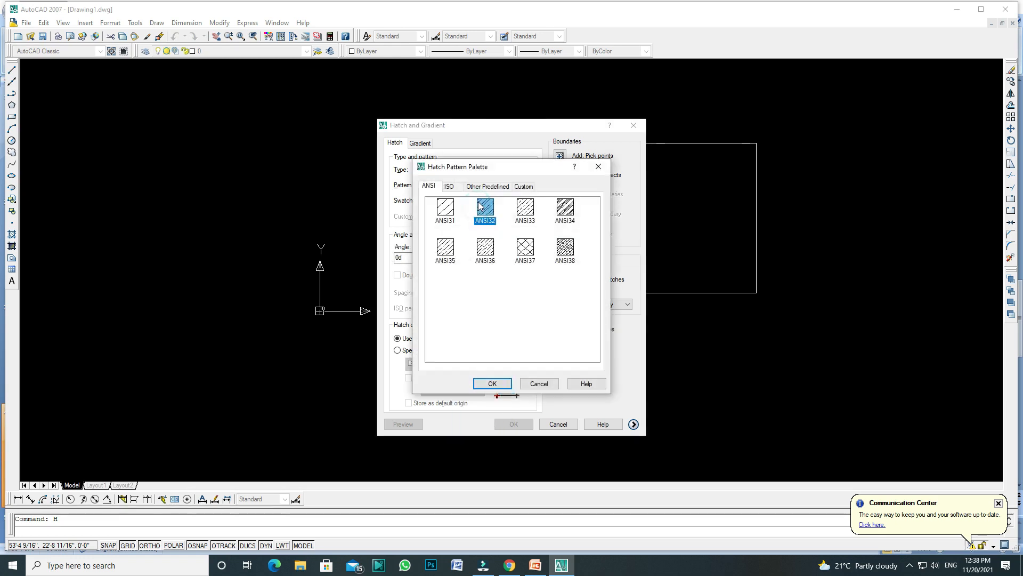
click(450, 186)
click(525, 207)
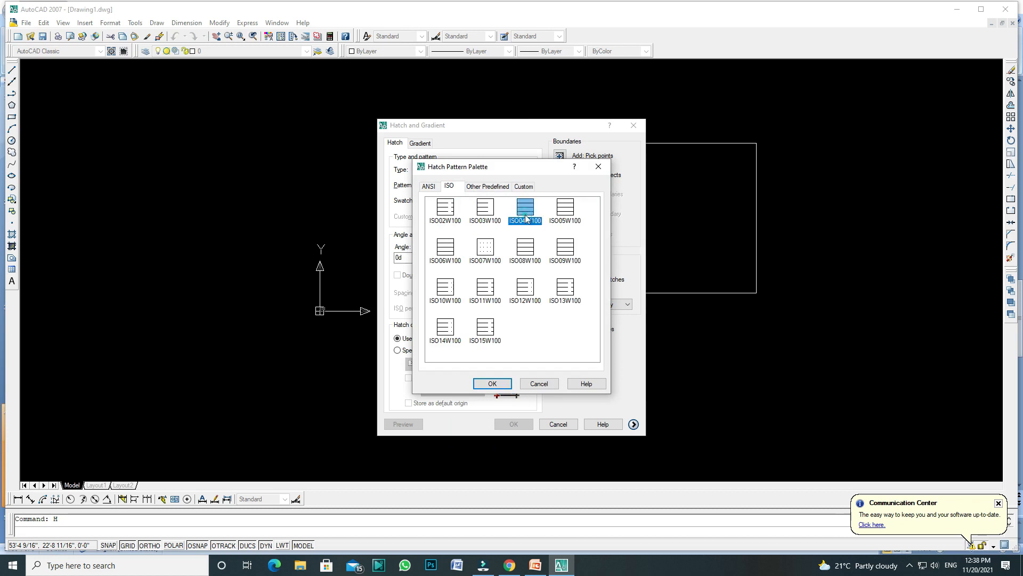
click(501, 383)
Pick a point inside the rectangle as the boundary, set the hatch angle to 45d and apply the ISO04W100 hatch.
click(560, 155)
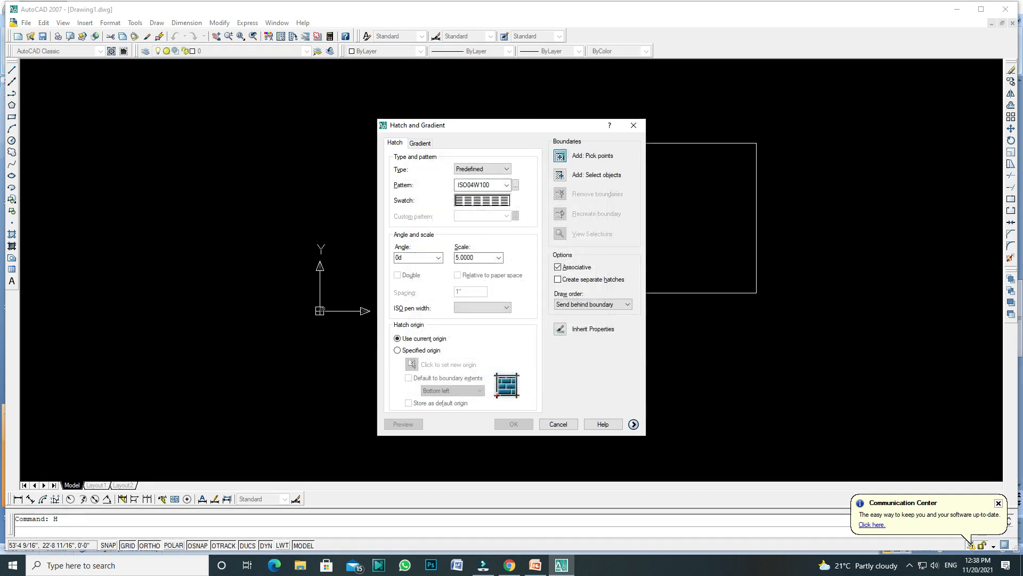
key(Return)
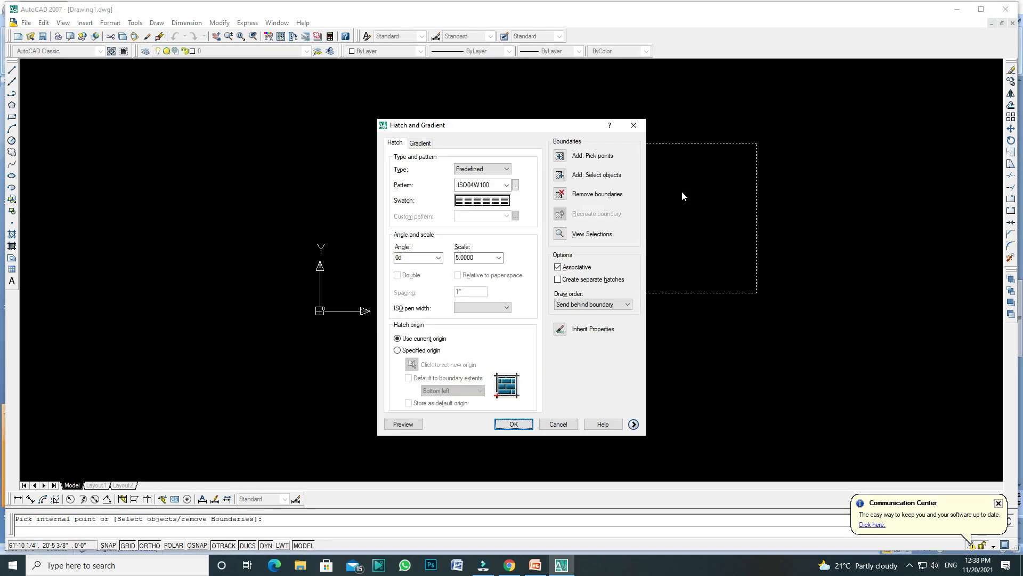
click(438, 257)
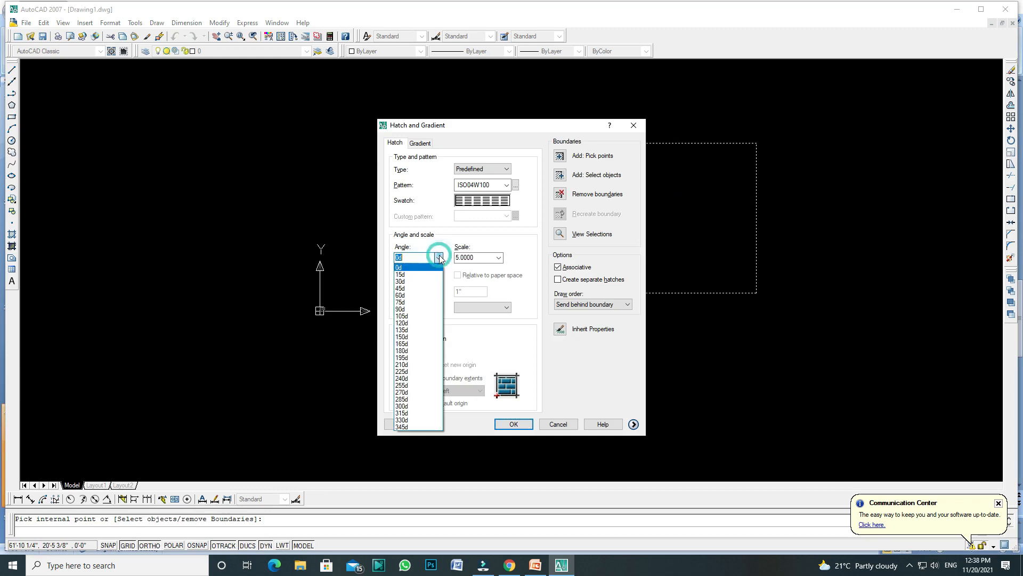
click(401, 288)
click(515, 423)
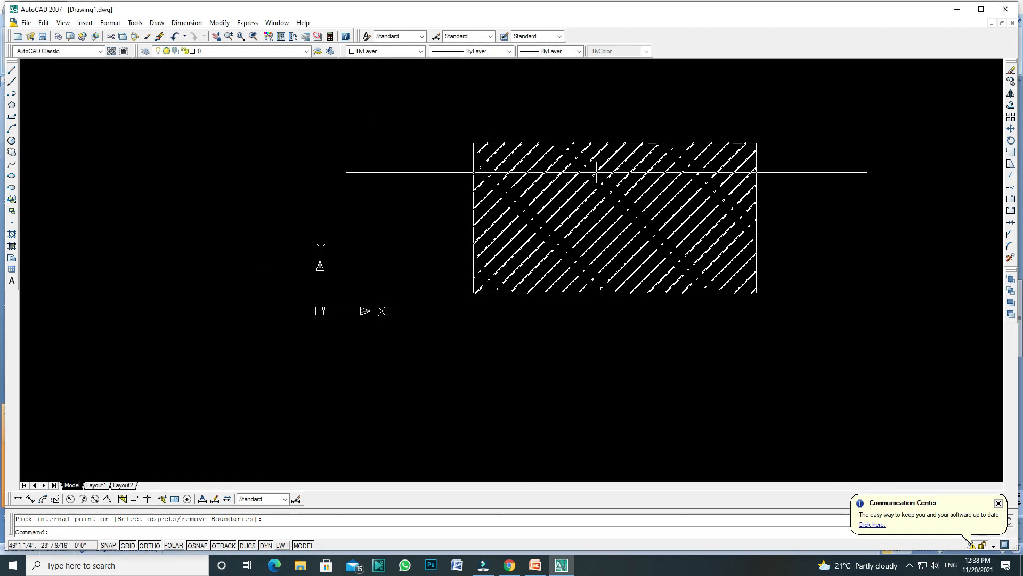
Erase the diagonal dashed hatch inside the rectangle, leaving only the outline with nothing selected.
click(577, 223)
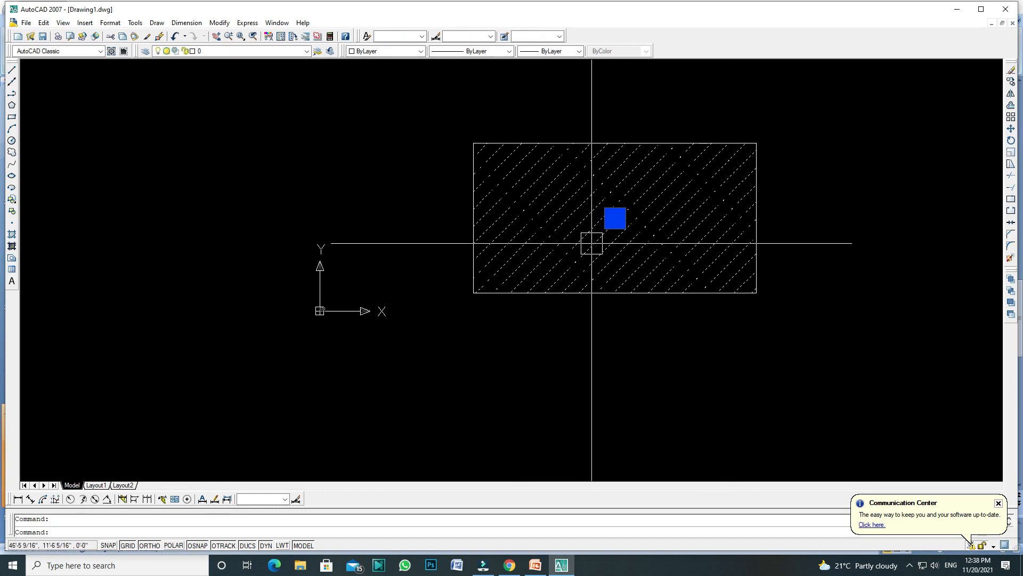
scroll(519, 212, down, 1)
click(616, 218)
click(620, 208)
click(446, 119)
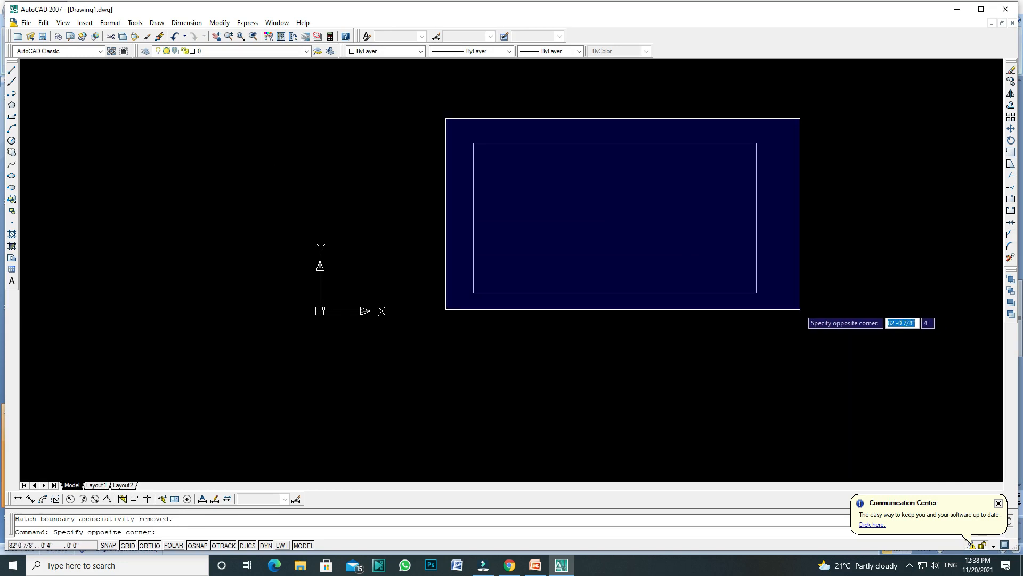
click(800, 309)
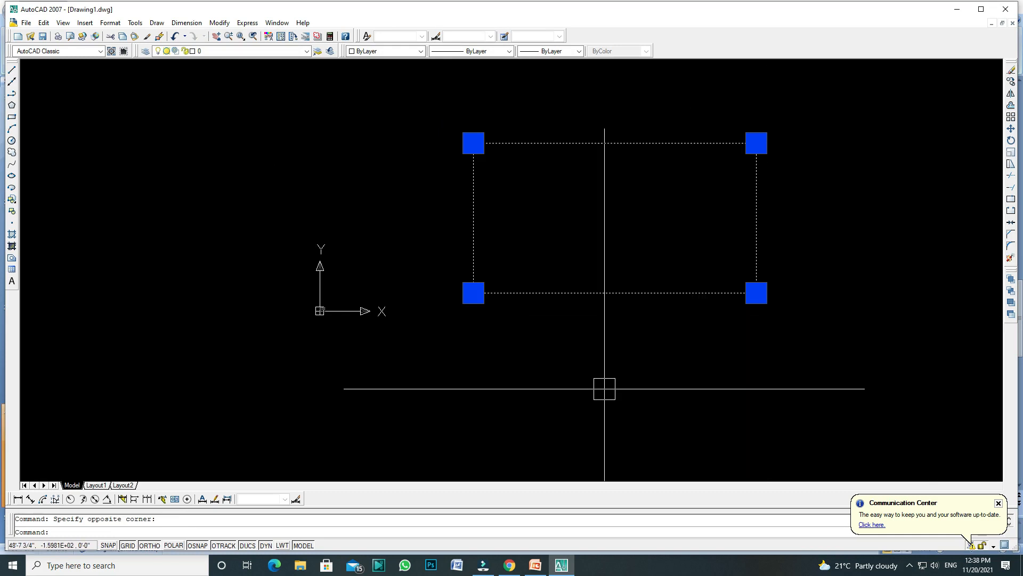
key(Escape)
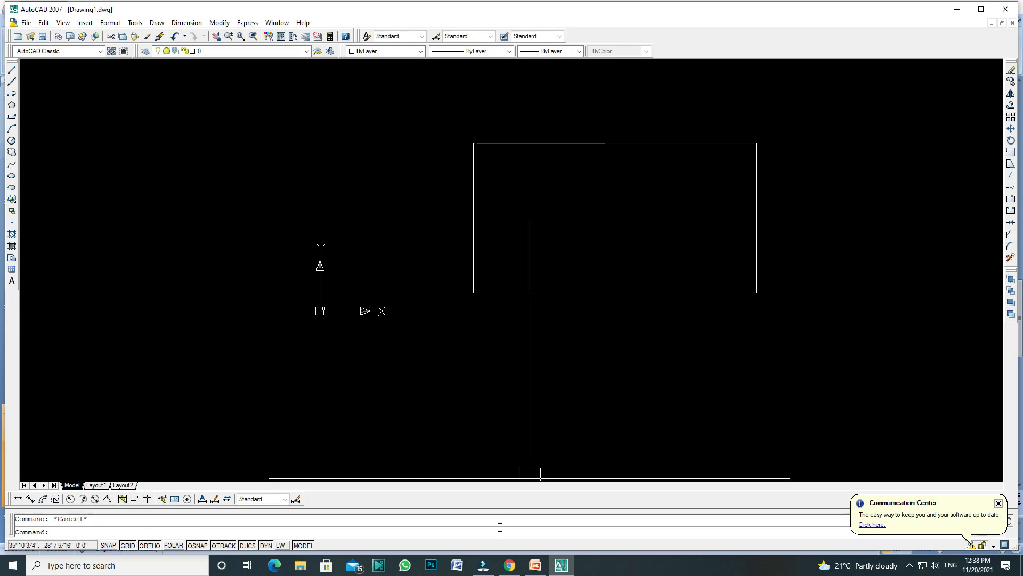
Check the draw commands slide in PowerPoint, return to AutoCAD and enter the multiline text ROOM 20'X10' below the rectangle.
click(535, 566)
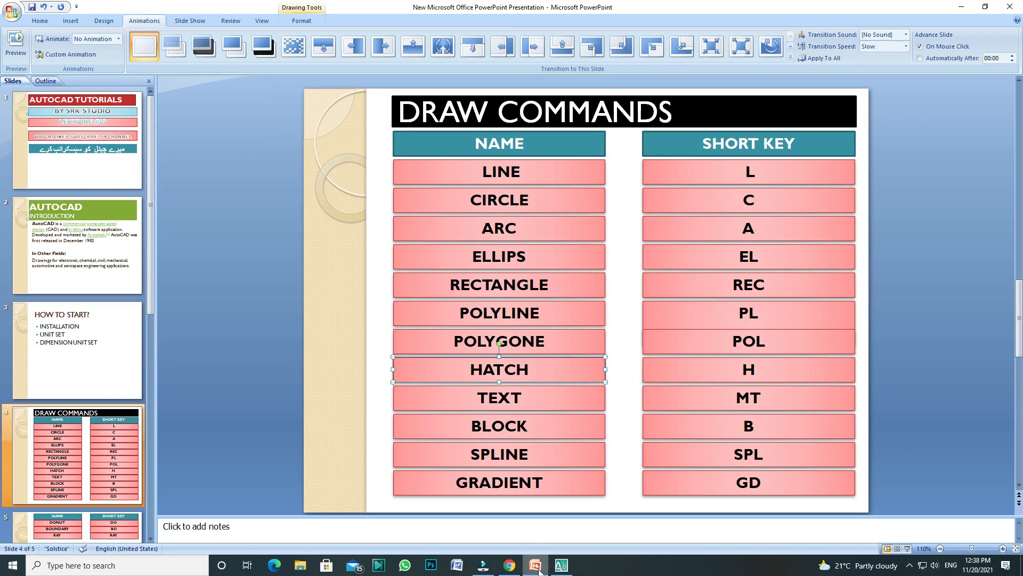
click(561, 565)
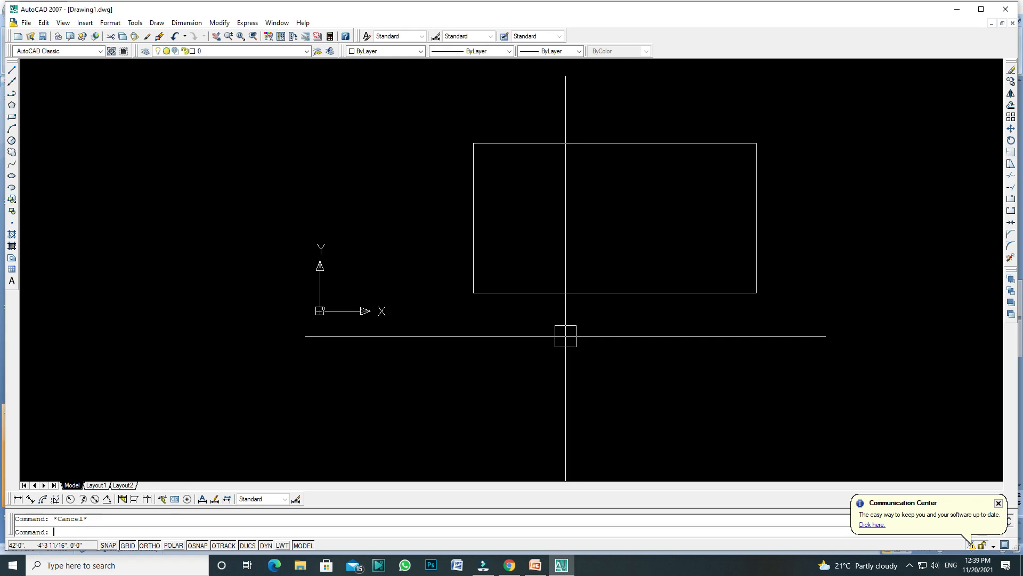
text(MT)
key(Return)
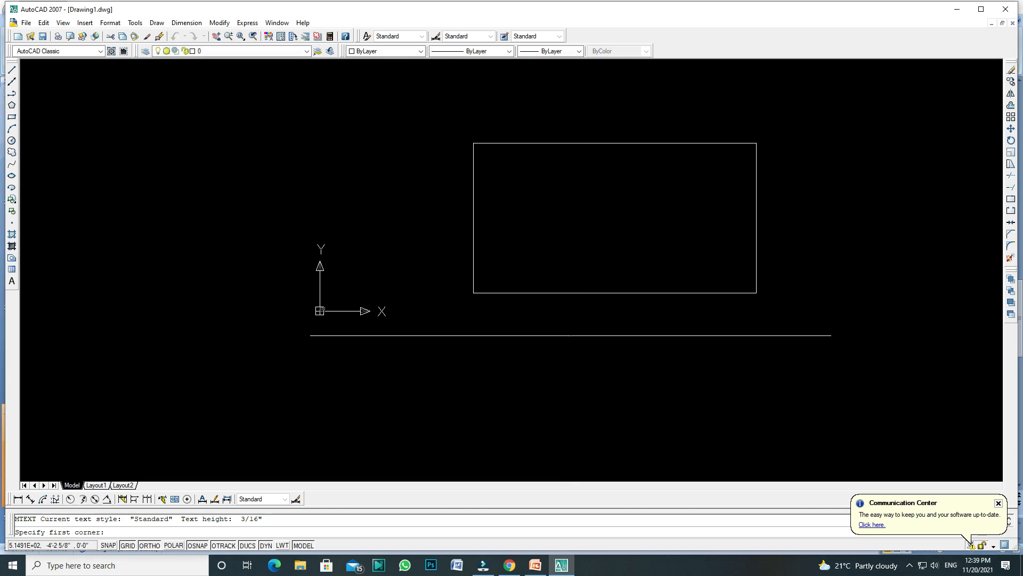
click(511, 308)
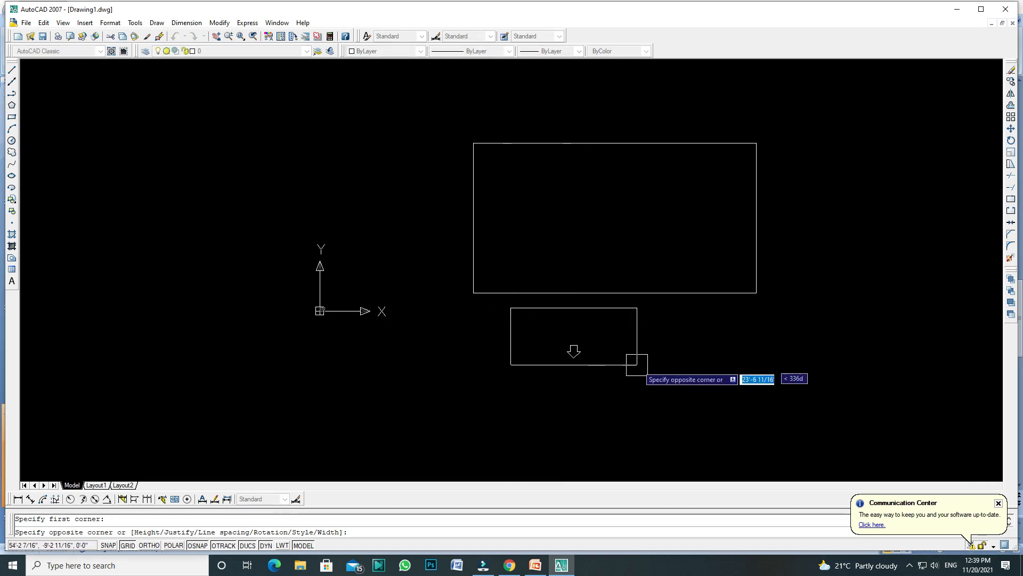
click(831, 415)
click(531, 270)
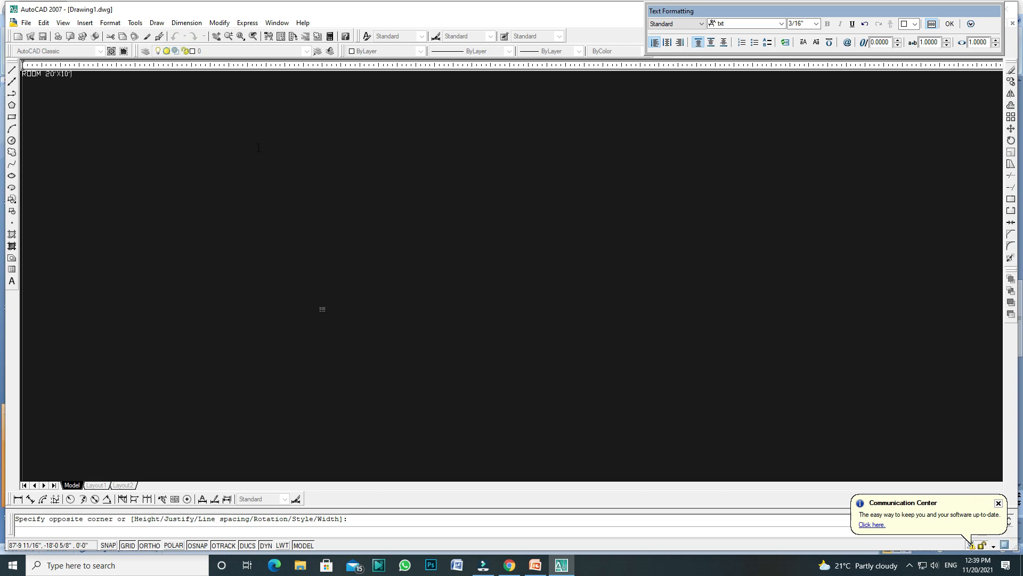
Format the whole ROOM 20'X10' text with a height of 2', the Yu Gothic UI font and bold, and finish the text.
triple_click(93, 79)
click(807, 24)
text(2)
key(Return)
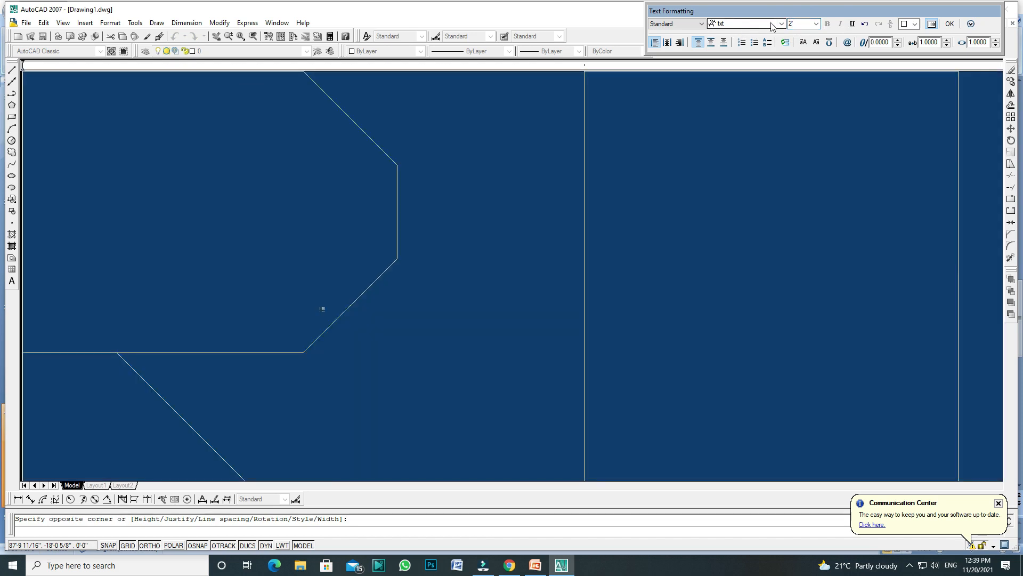
click(782, 23)
scroll(752, 59, down, 5)
scroll(746, 72, down, 4)
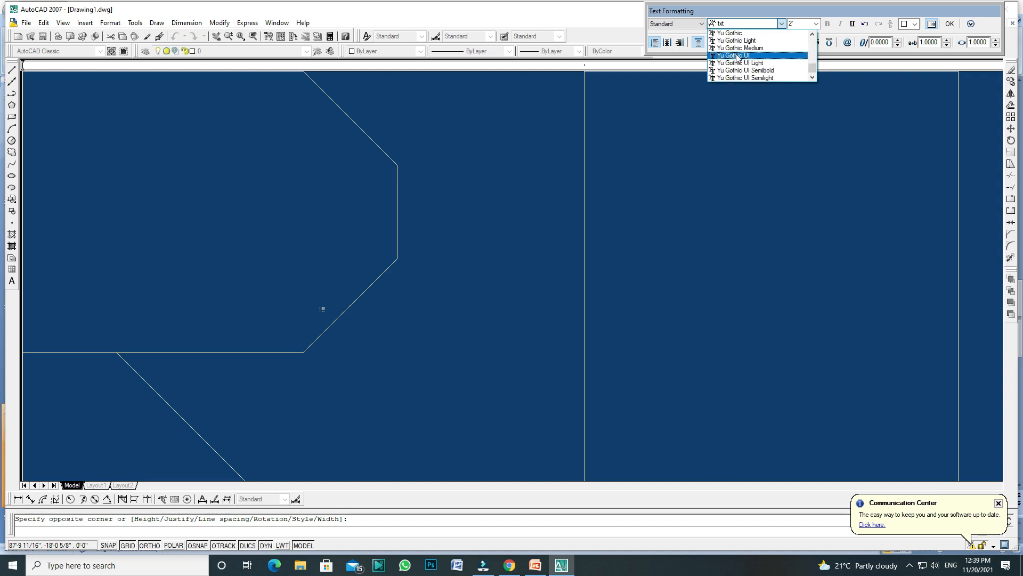
click(739, 55)
click(828, 24)
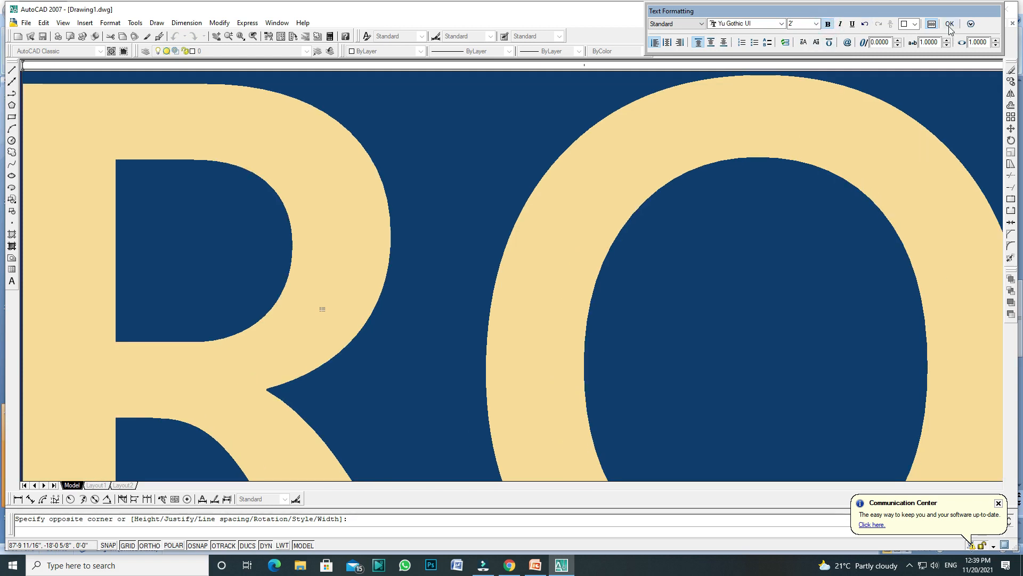
click(949, 24)
Move the ROOM 20'X10' text straight up by about 14'-7" into the rectangle.
scroll(598, 309, up, 1)
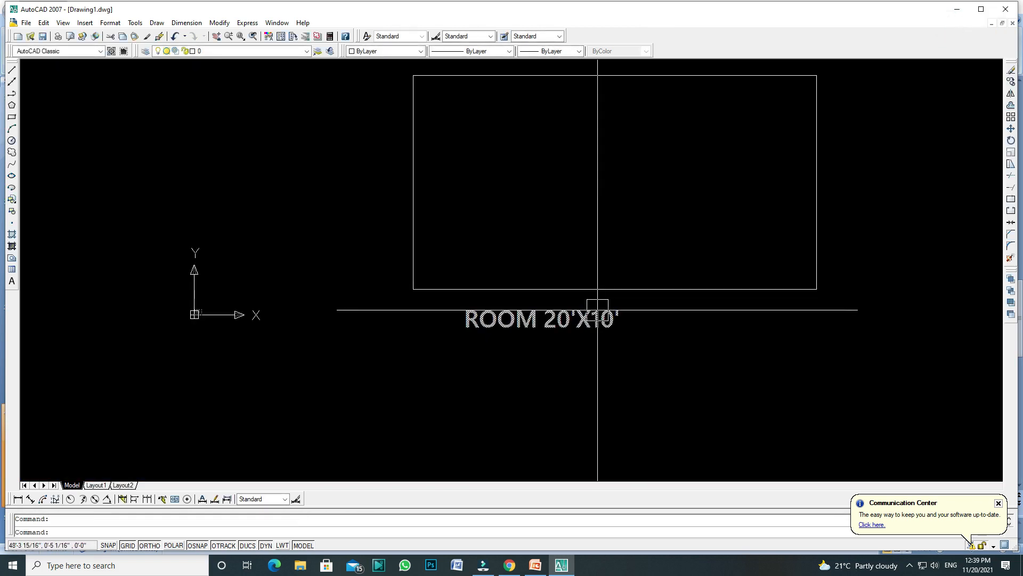
click(564, 320)
scroll(698, 338, down, 1)
scroll(703, 335, up, 1)
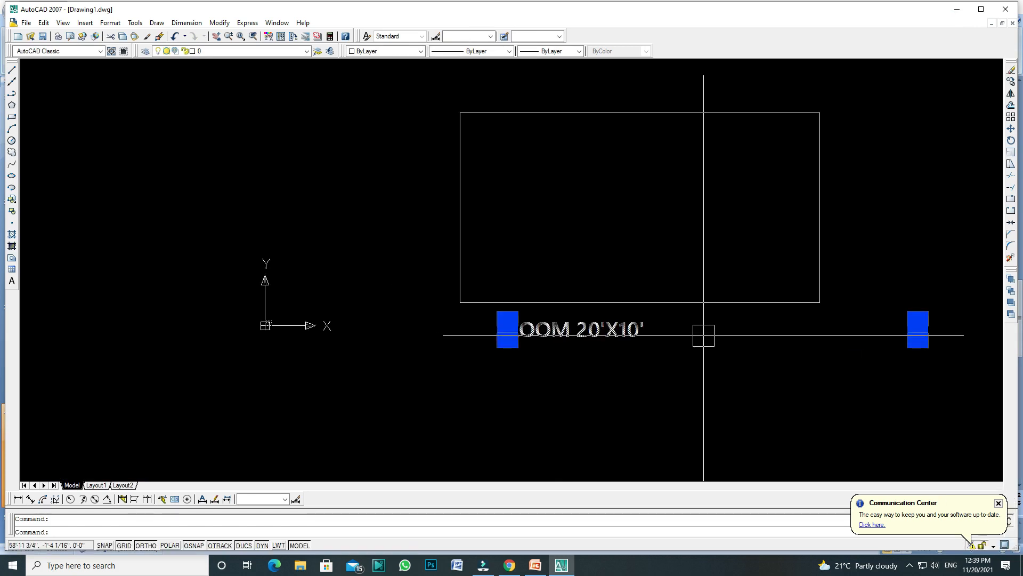
scroll(635, 314, up, 1)
text(m)
key(Return)
click(556, 345)
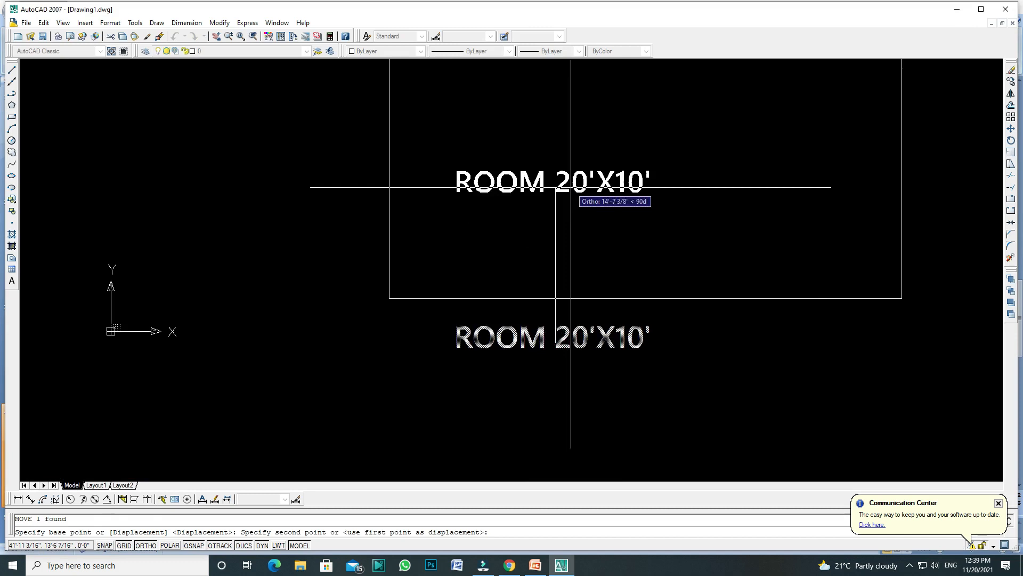
click(571, 187)
scroll(541, 237, down, 1)
scroll(564, 208, up, 1)
scroll(464, 272, down, 2)
scroll(487, 254, up, 2)
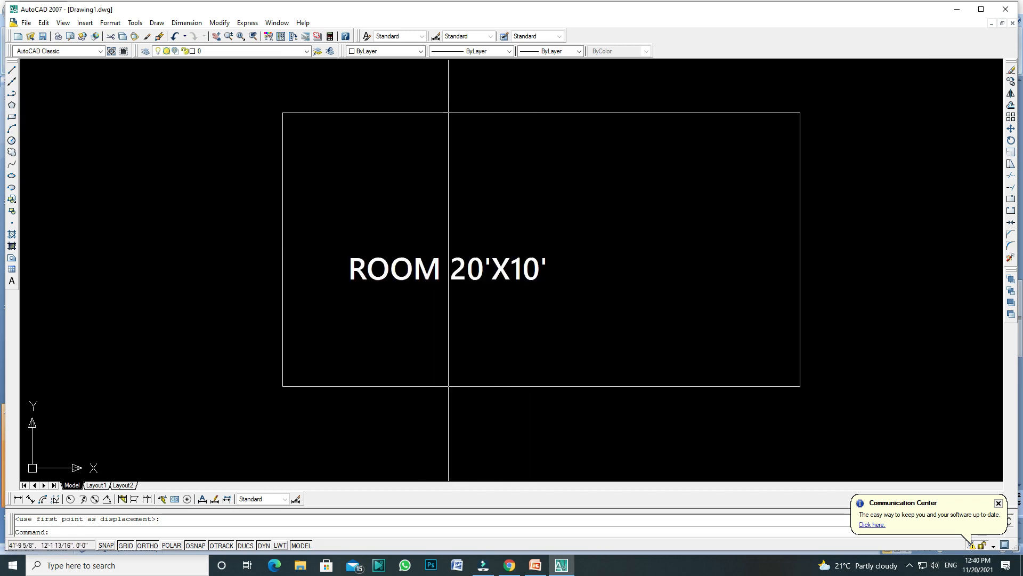
Change the colour of the ROOM 20'X10' text to Red and clear the selection.
scroll(460, 299, down, 2)
scroll(460, 299, up, 1)
click(513, 281)
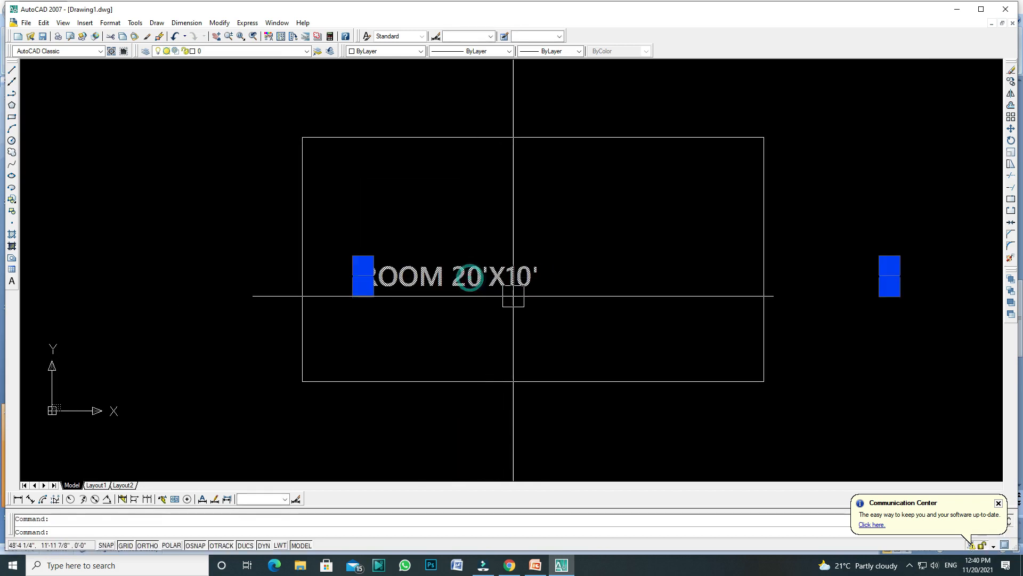
click(402, 51)
click(363, 79)
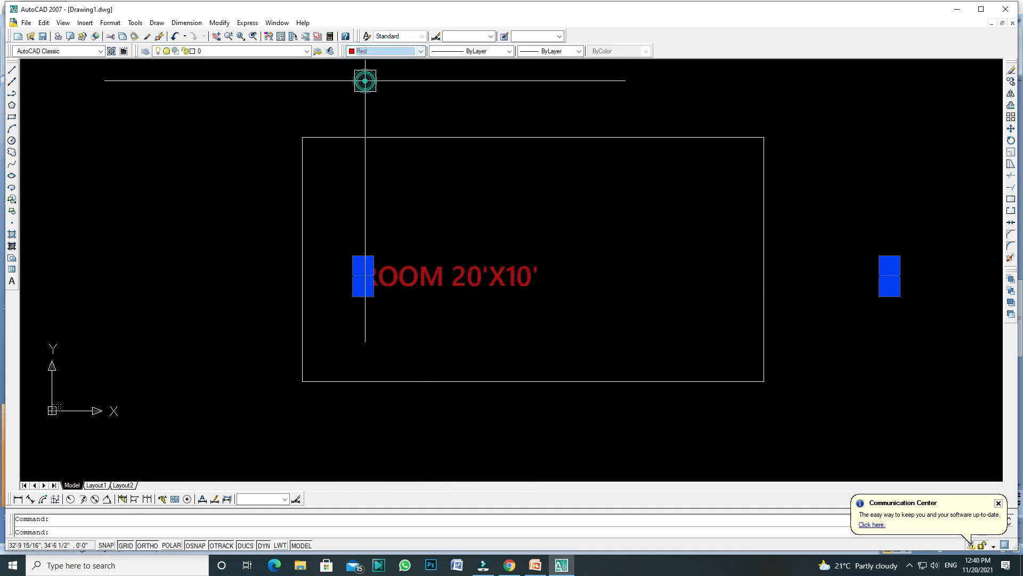
scroll(465, 228, down, 2)
click(297, 152)
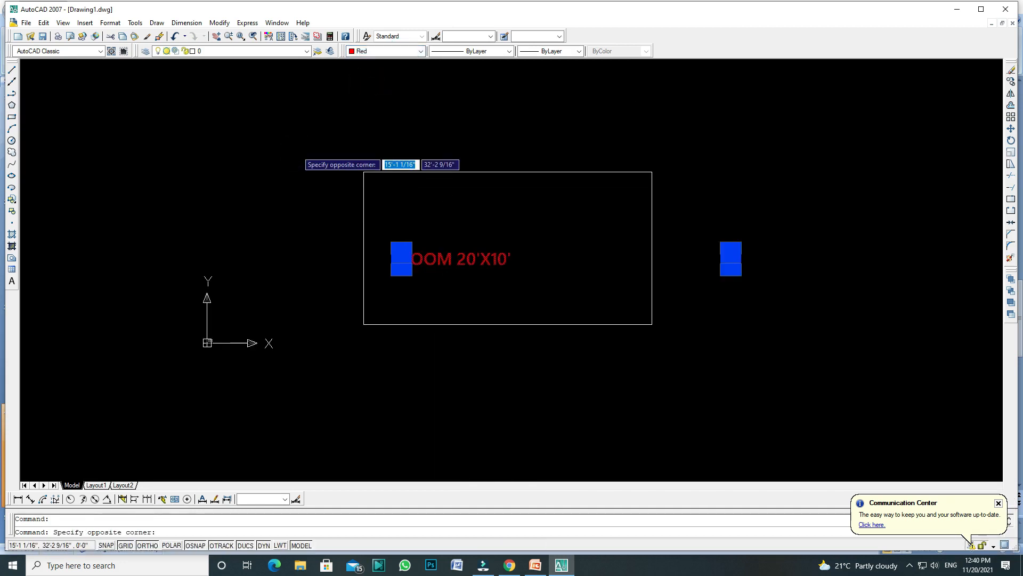
key(Escape)
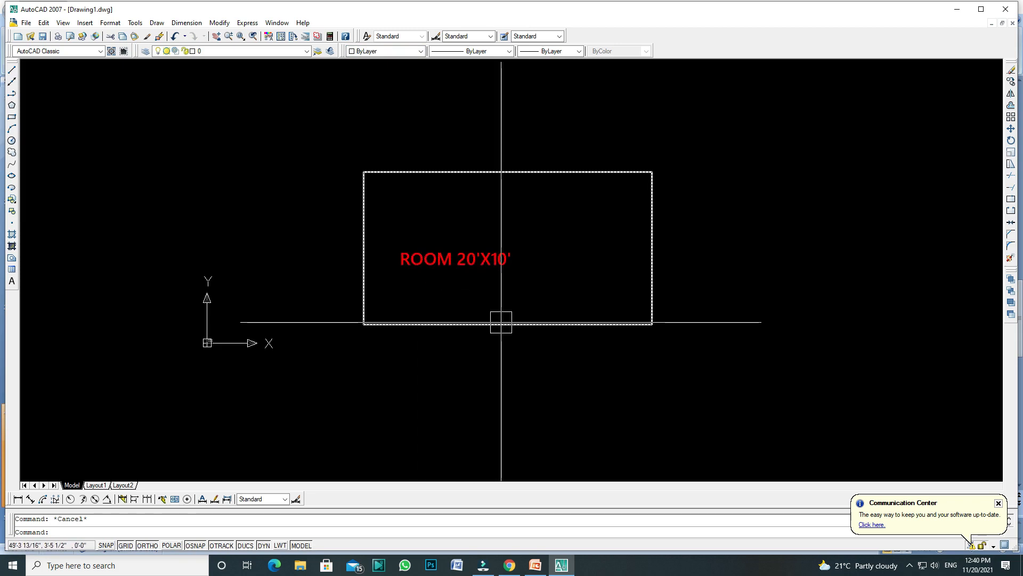
Place a new multiline text reading JHGJHGJHGJHGJH in a box below the rectangle.
text(mt)
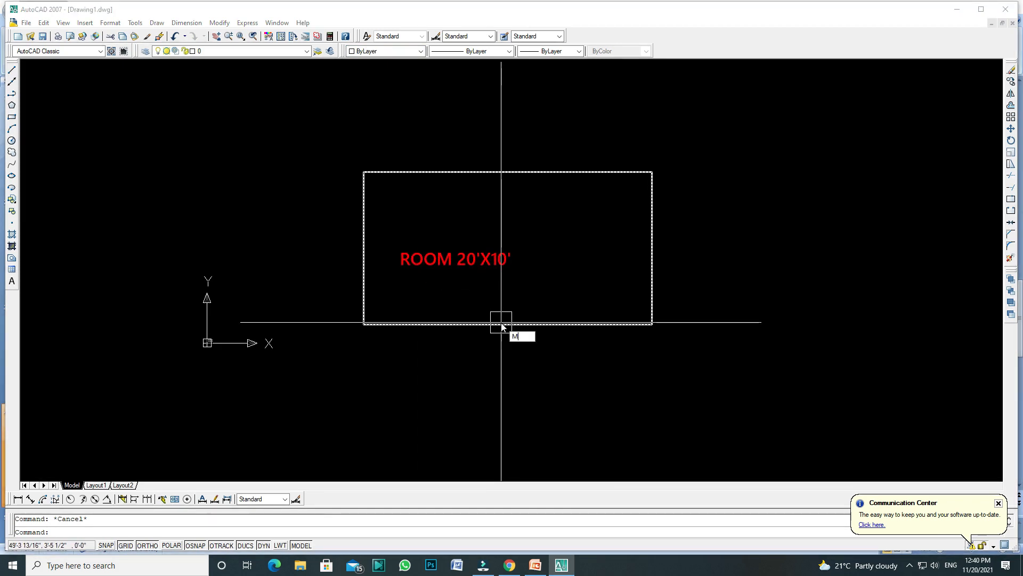
key(Return)
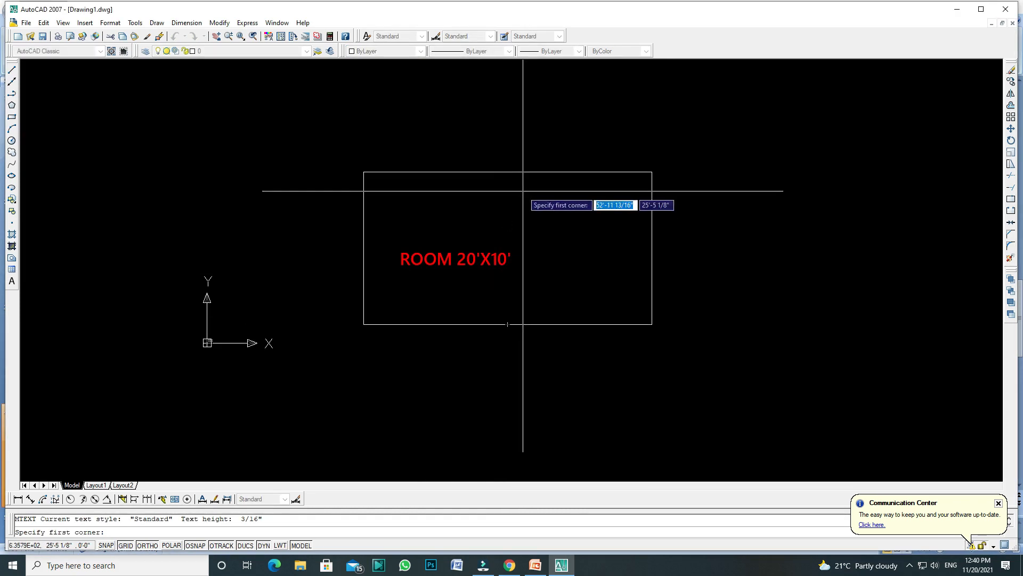
click(522, 378)
click(836, 429)
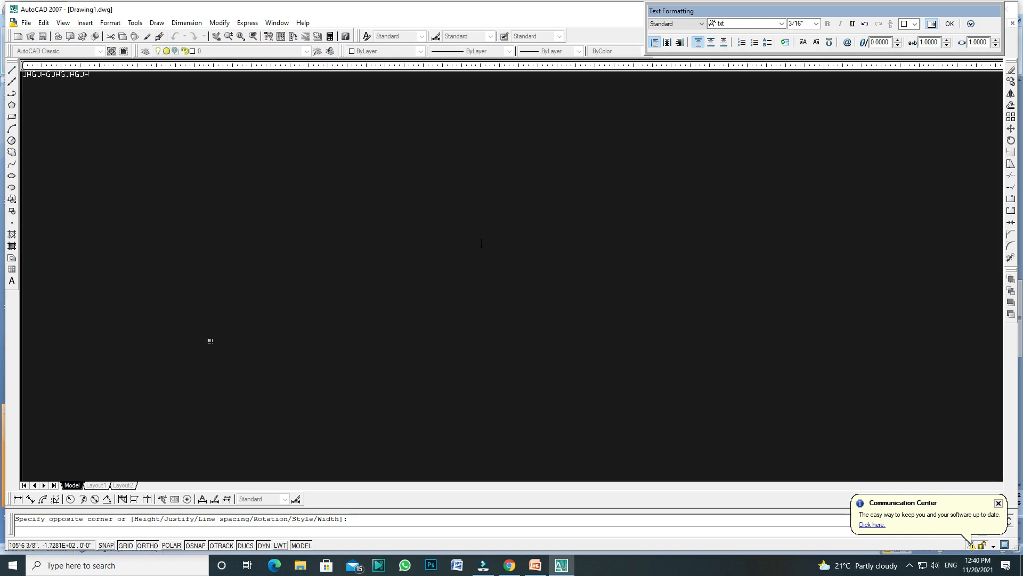
Format the whole JHGJHGJHGJHGJH text with a height of 2' and the Viner Hand ITC font, and finish the text.
double_click(123, 83)
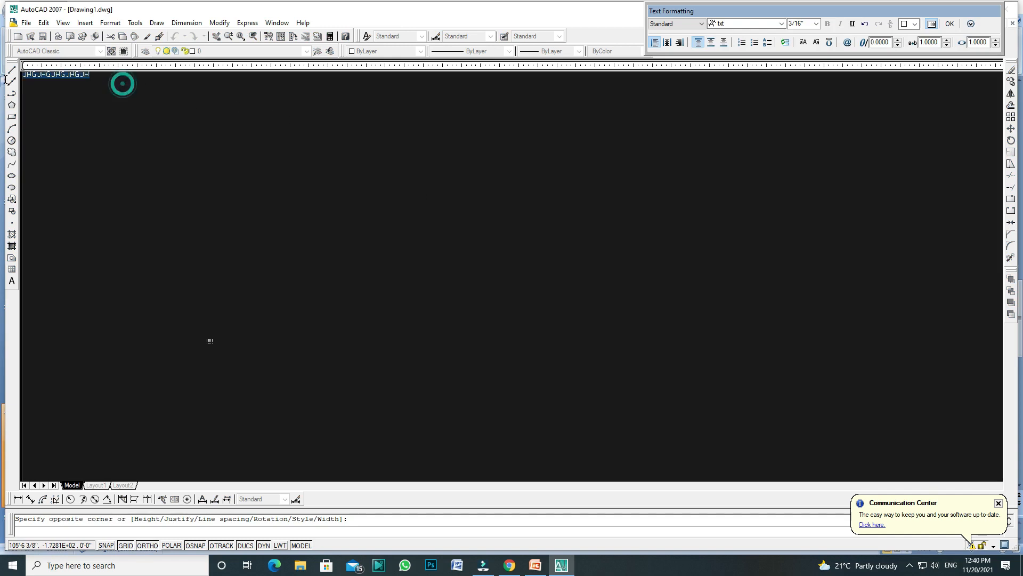
click(818, 24)
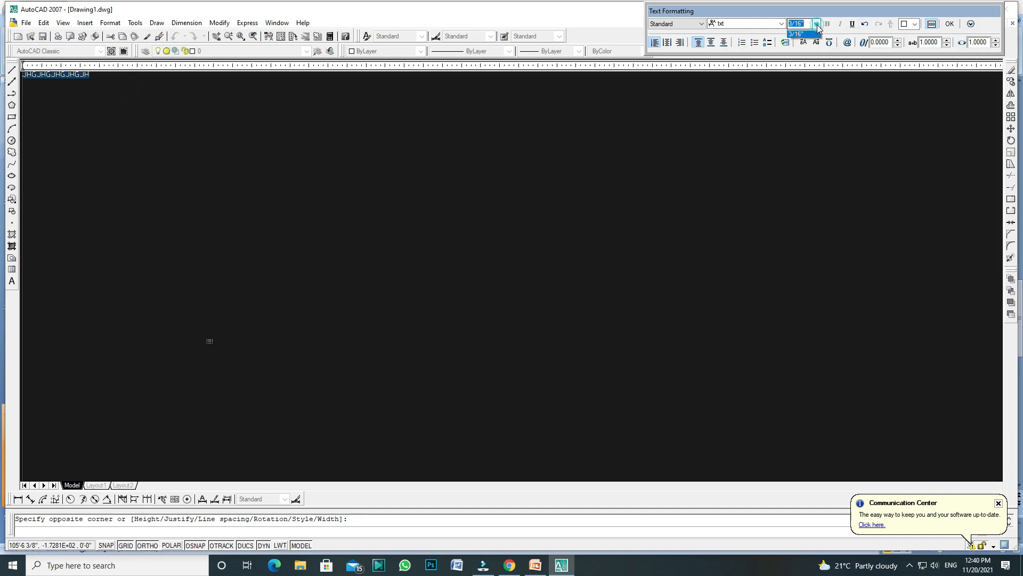
click(804, 39)
click(819, 23)
click(804, 33)
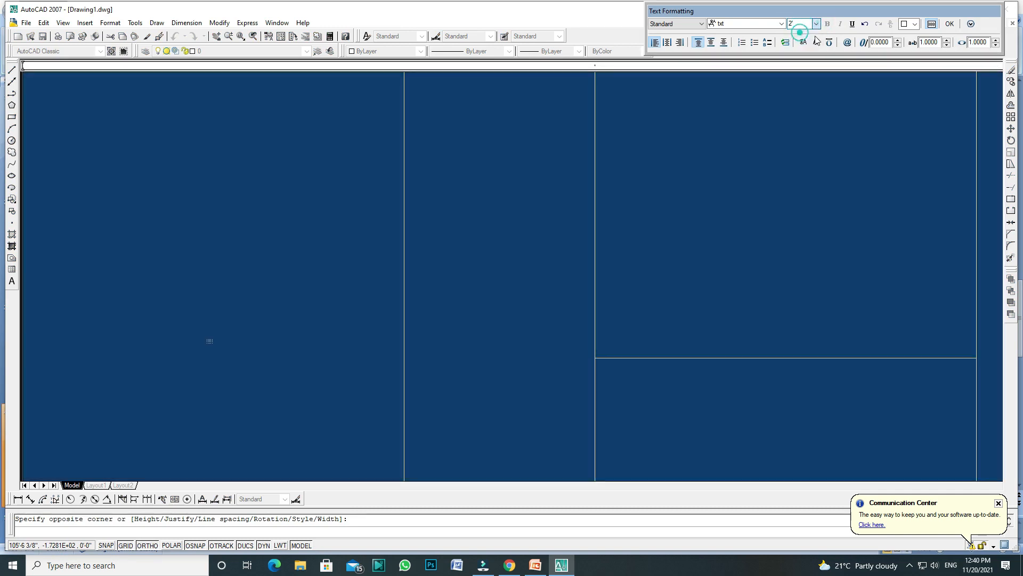
click(781, 23)
click(745, 71)
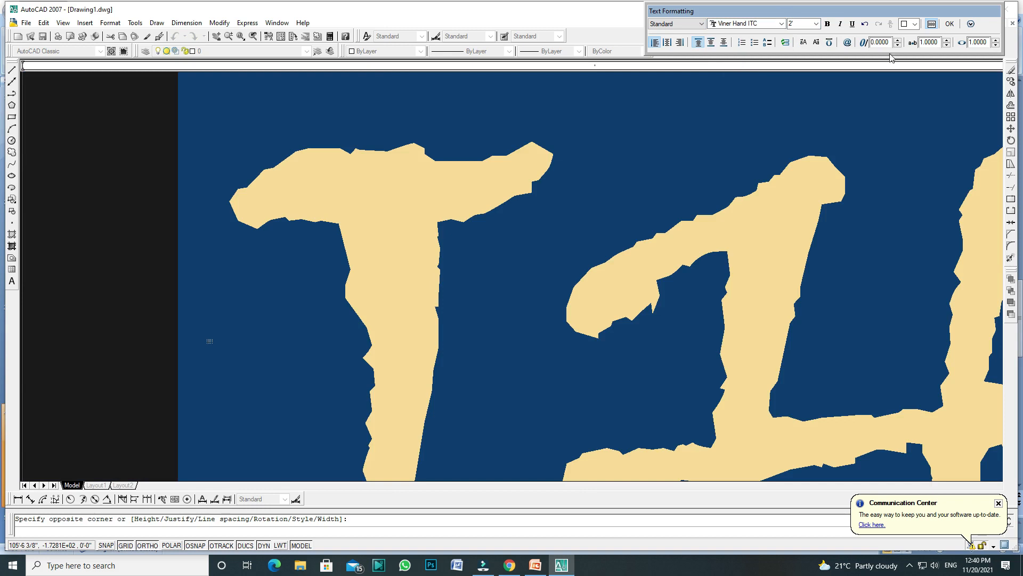
click(950, 24)
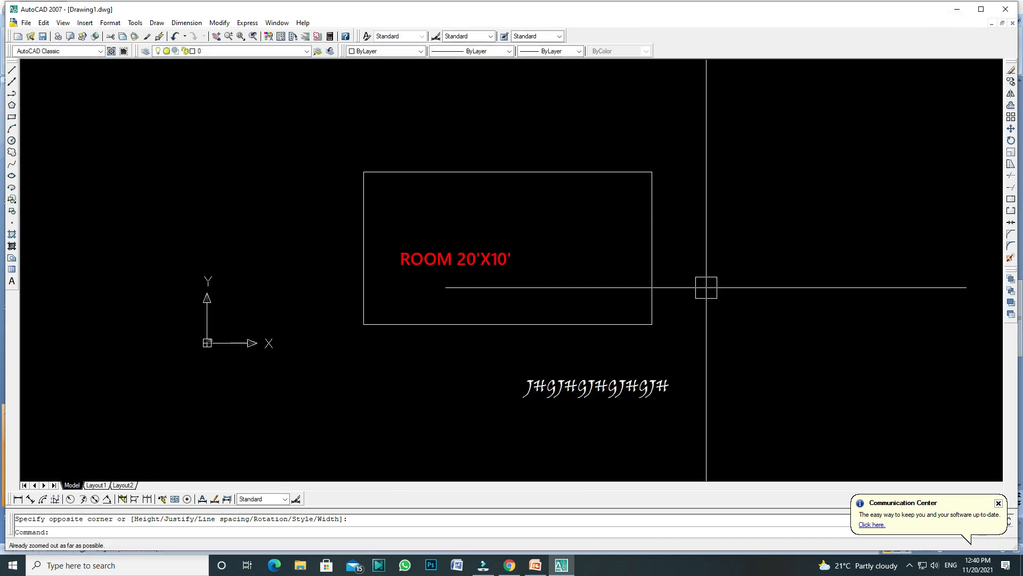
Erase the JHGJHGJHGJHGJH text below the rectangle.
click(629, 405)
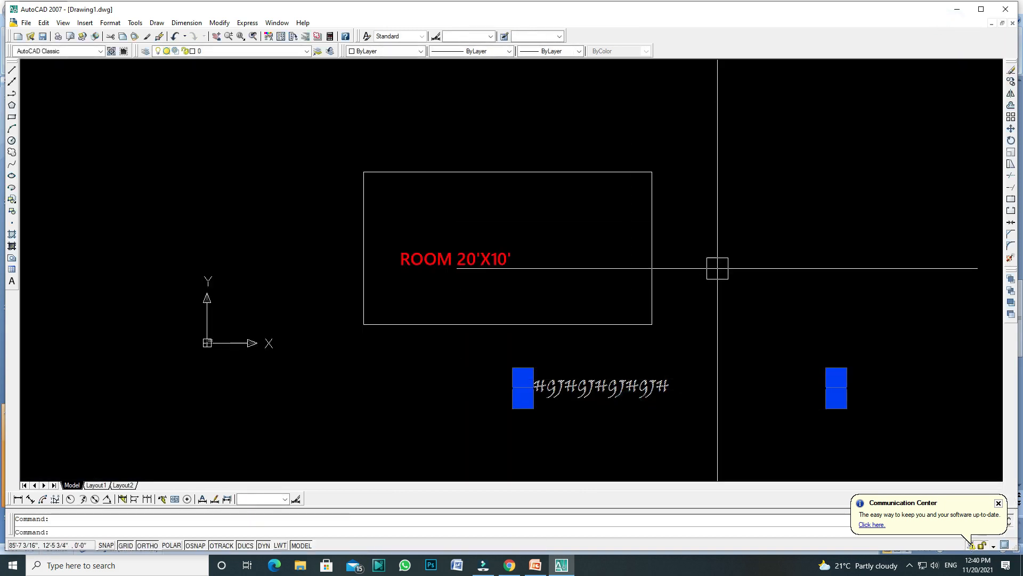
key(Delete)
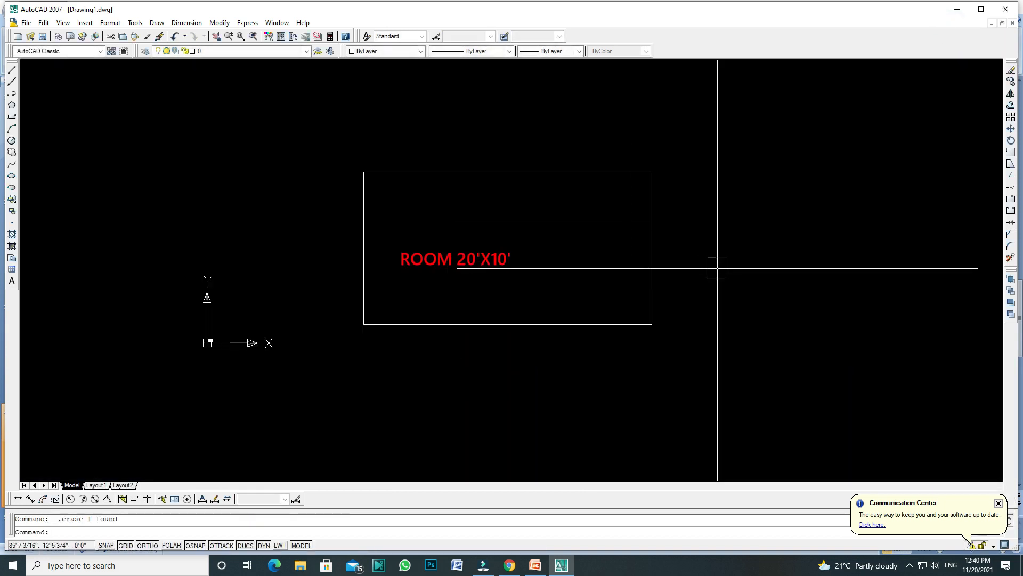
Check the draw commands slide in PowerPoint, return to AutoCAD and erase the rectangle and the ROOM 20'X10' text.
click(536, 565)
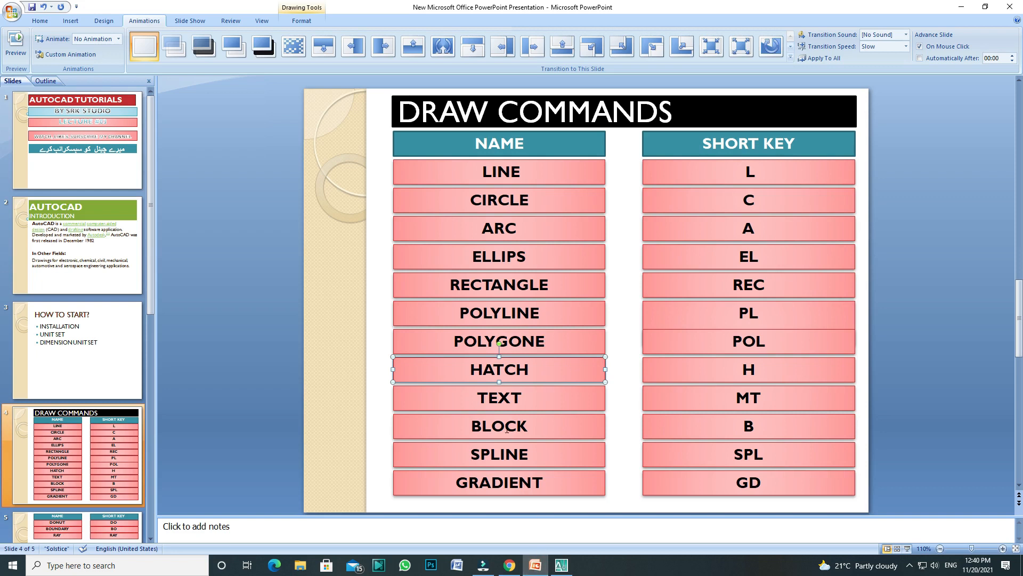
click(561, 565)
scroll(472, 342, down, 1)
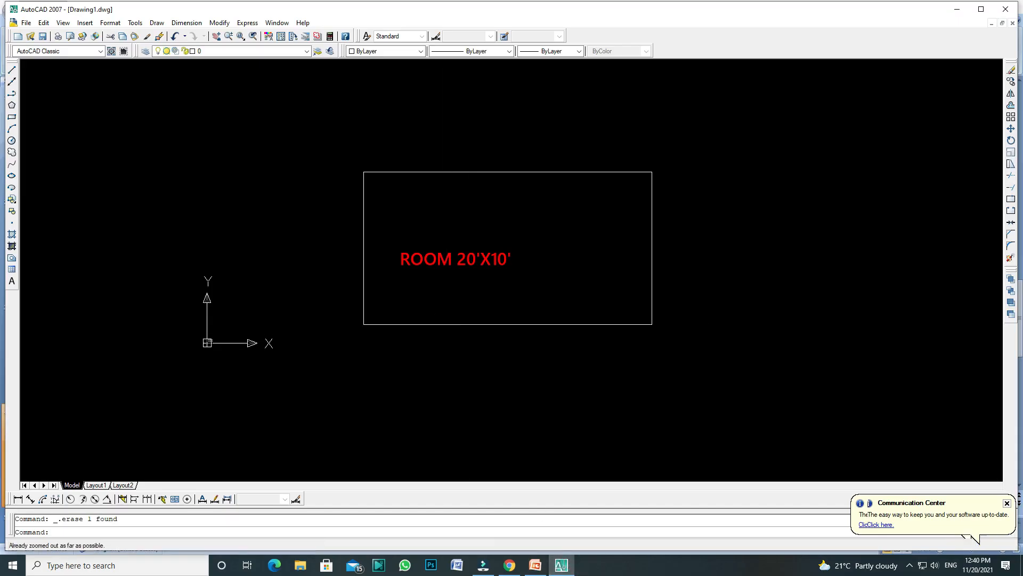
click(471, 326)
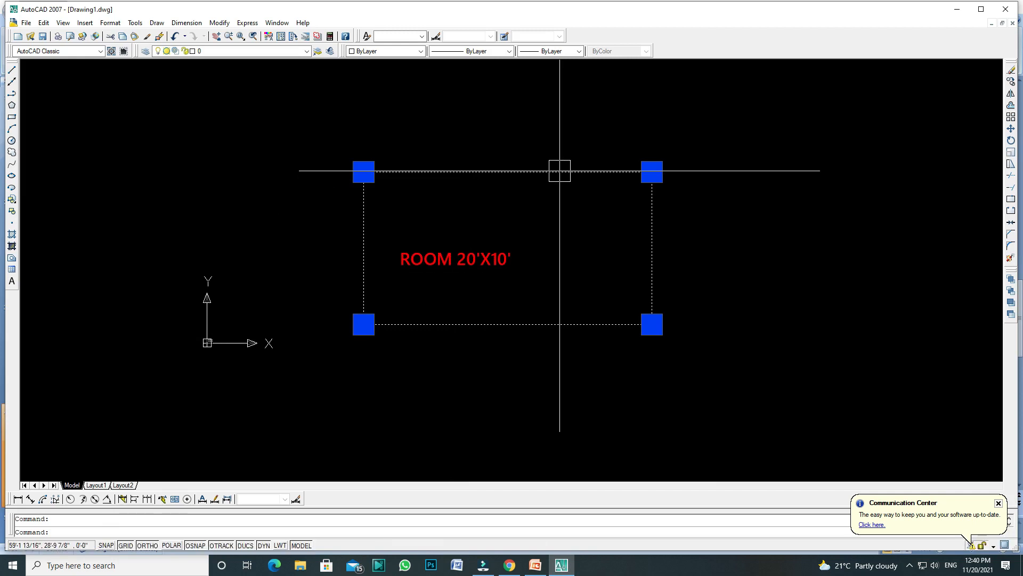
key(Delete)
click(565, 197)
click(355, 282)
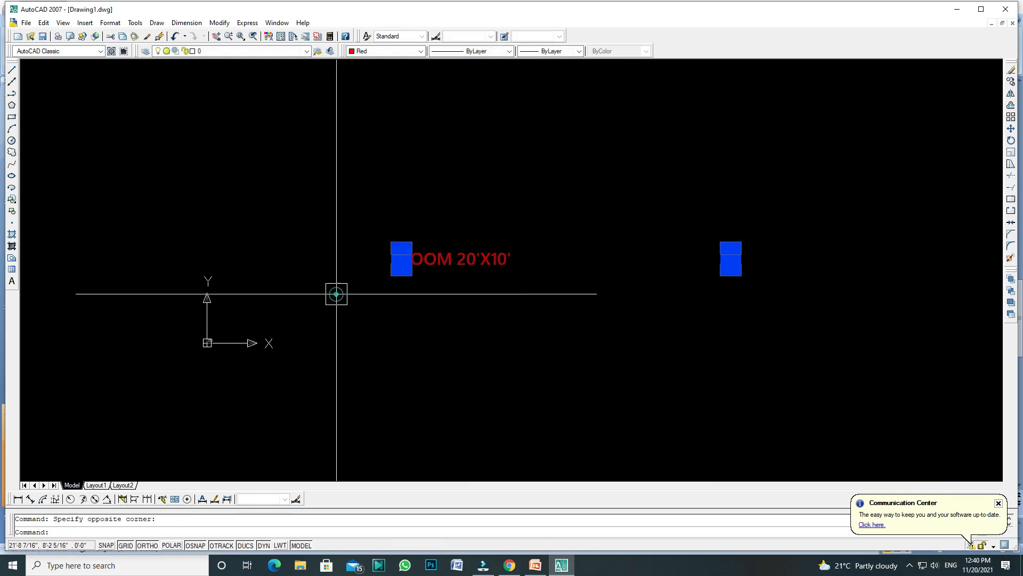
key(Delete)
key(Escape)
Draw four connected orthogonal lines forming a box about 19' high, with its upper line extending past the left side.
text(L)
key(Return)
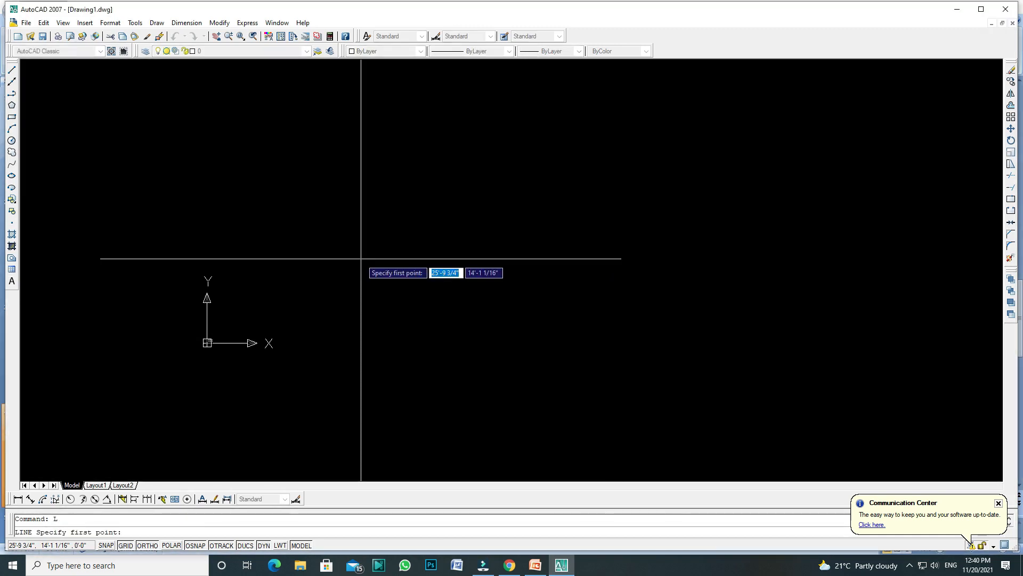
click(363, 234)
click(724, 236)
click(690, 348)
click(368, 335)
click(452, 362)
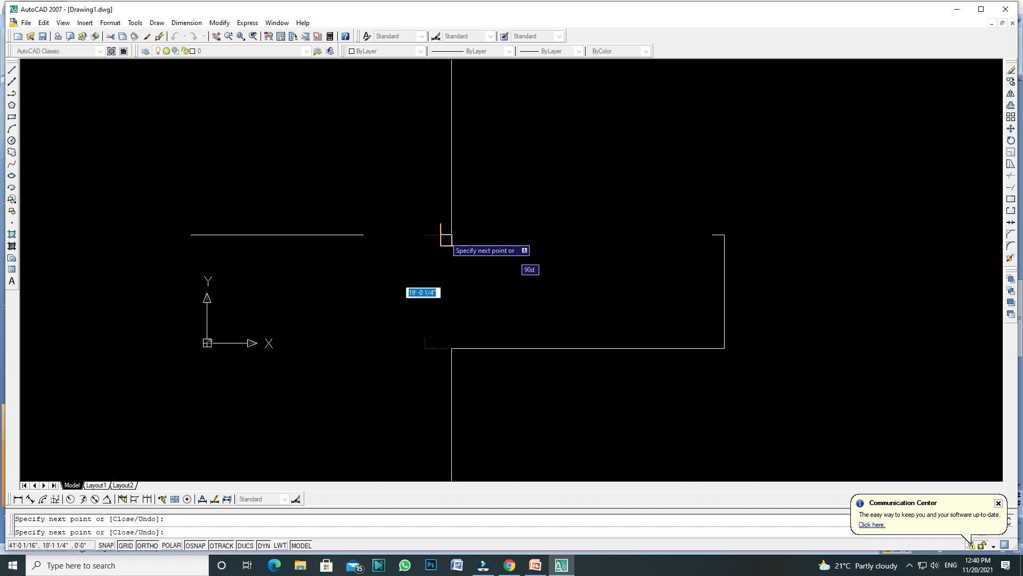
click(457, 235)
key(Escape)
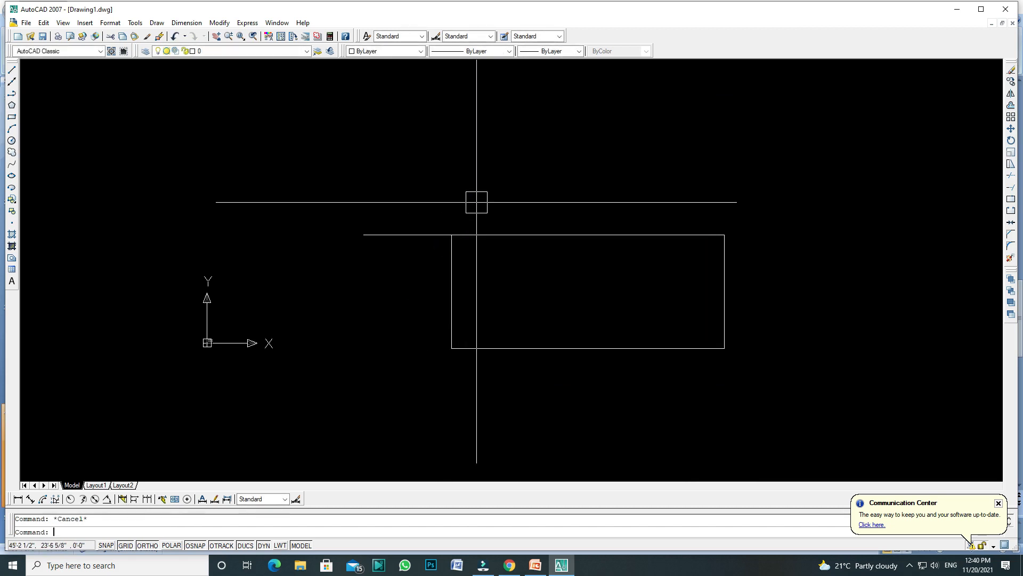
Select the four lines one by one to examine whether they are separate objects, and clear the selection.
click(532, 217)
click(532, 235)
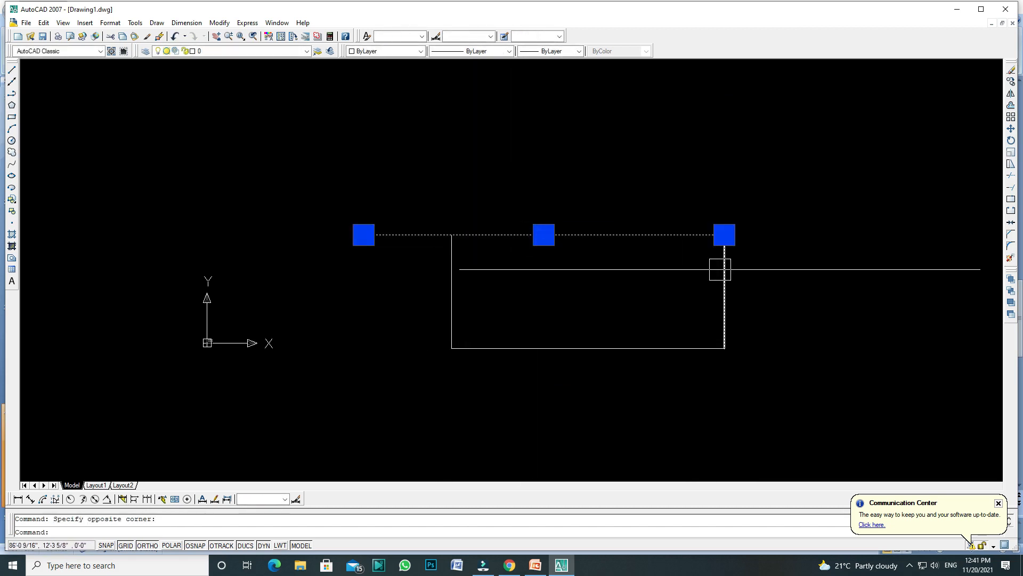
click(717, 270)
click(587, 349)
click(451, 291)
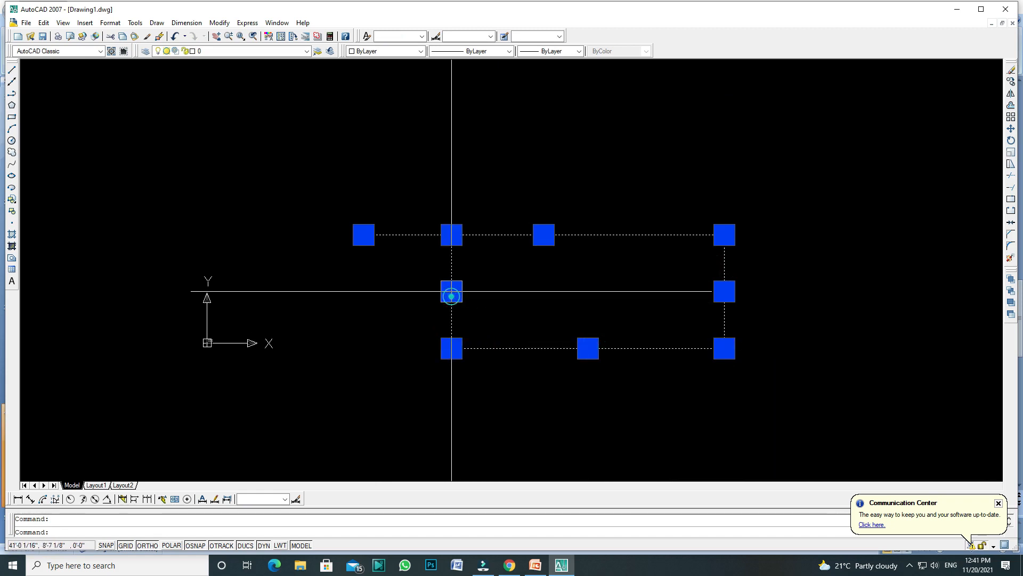
key(Escape)
text(B)
key(Return)
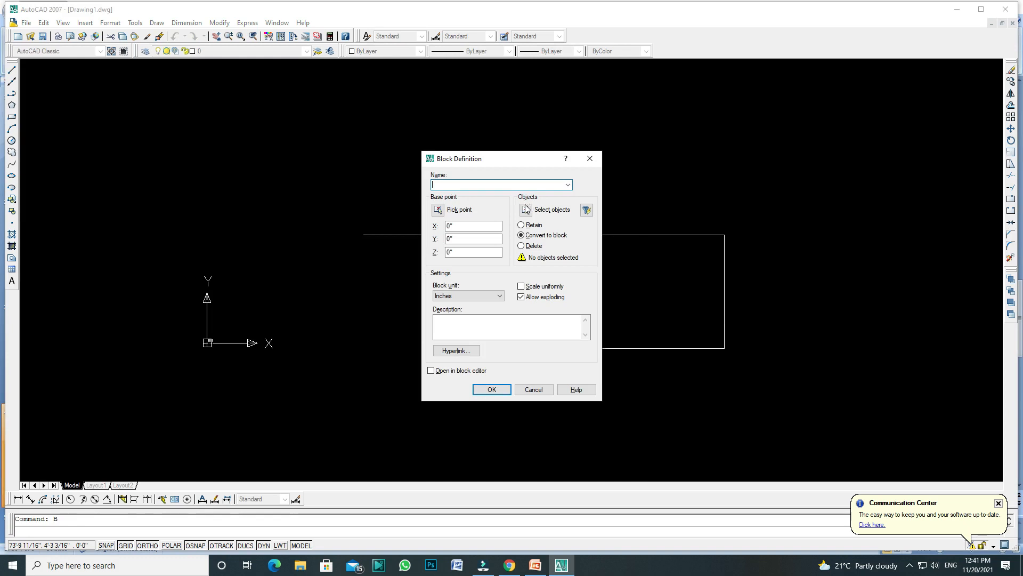
click(526, 208)
click(312, 182)
click(825, 389)
key(Return)
key(Escape)
Define a block named DOO from the four lines, converting them to the block.
text(B)
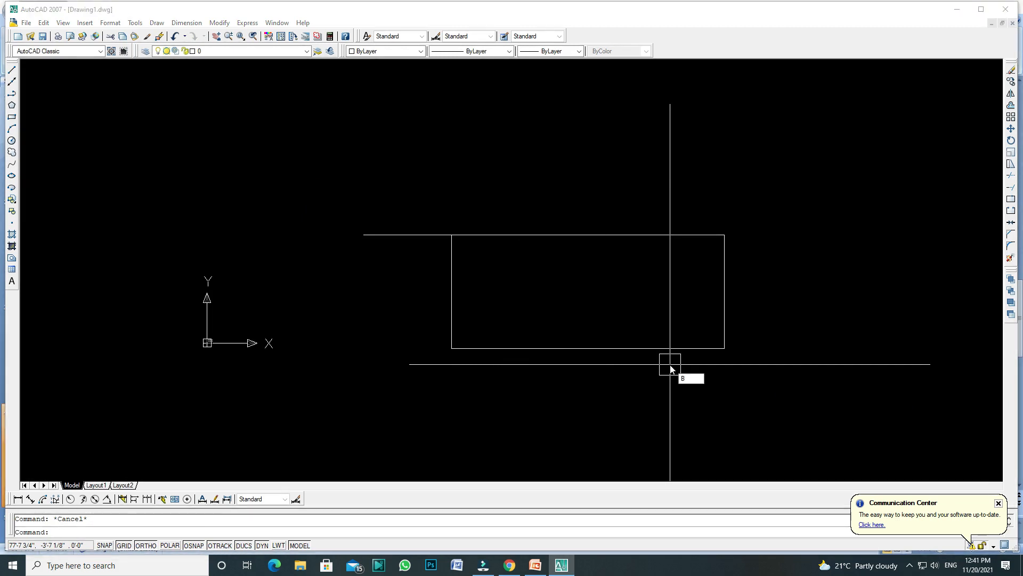
key(Return)
click(526, 207)
click(301, 194)
click(799, 368)
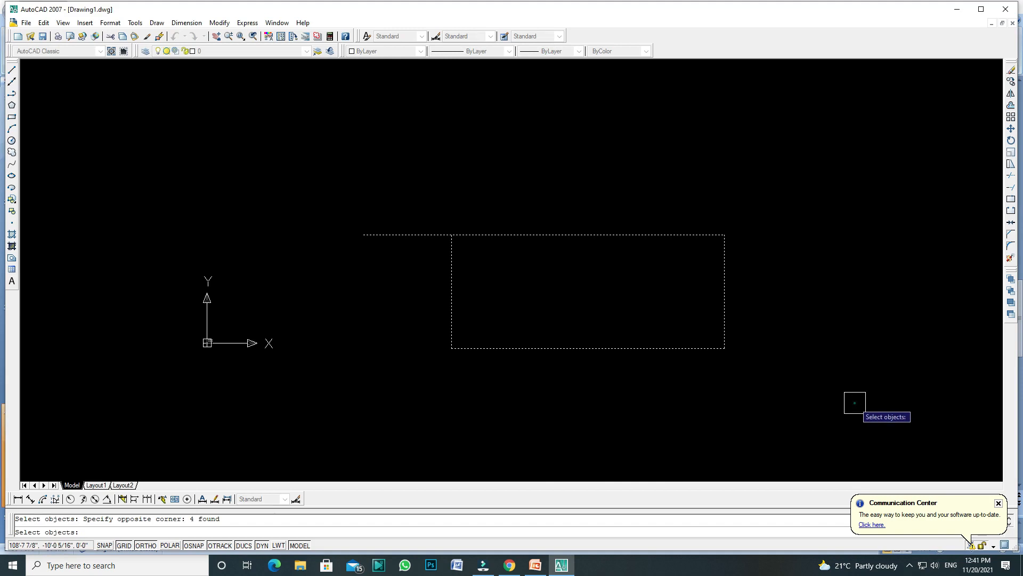
key(Return)
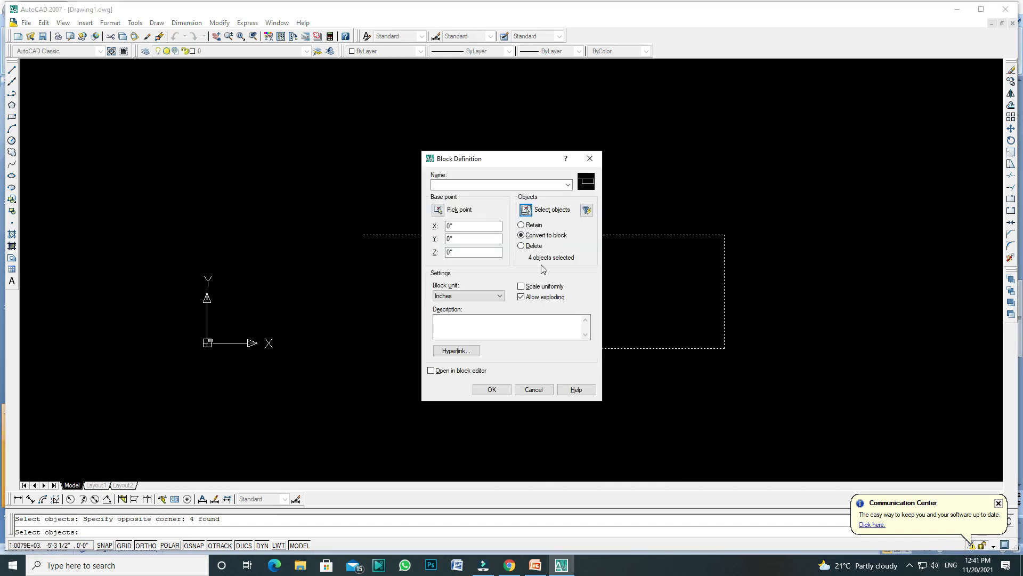
click(488, 186)
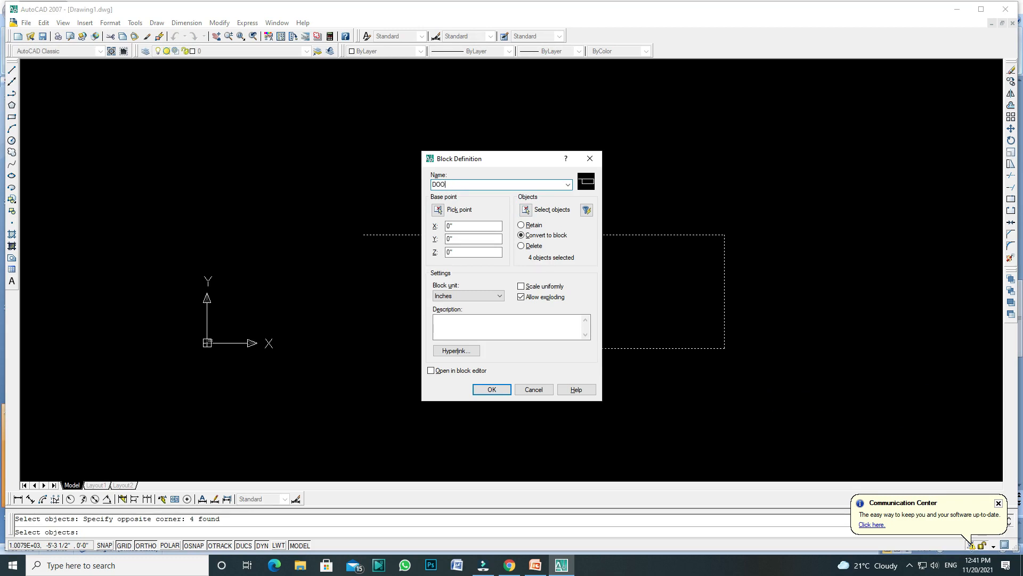
click(498, 389)
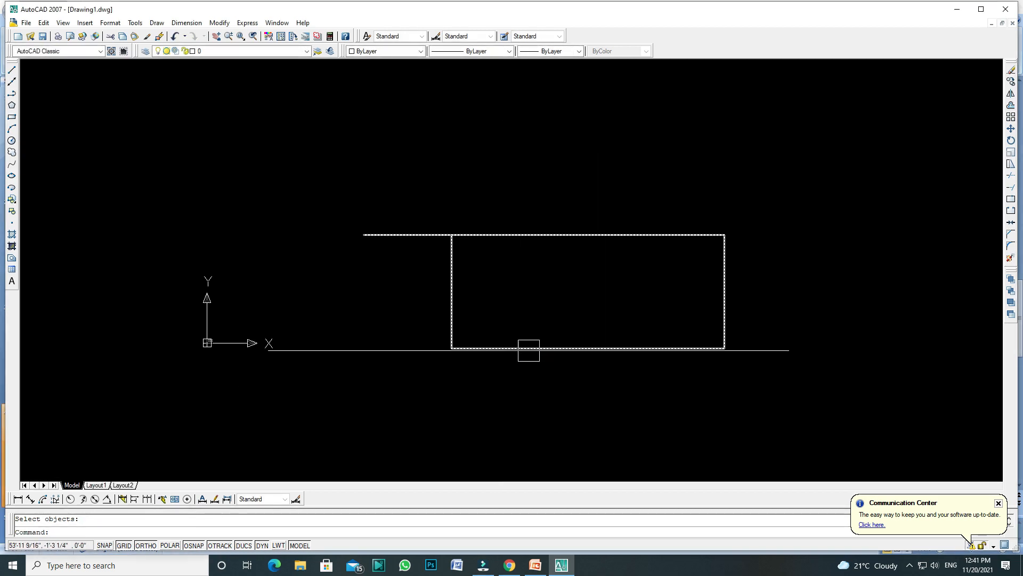
Select the block by different edges to check that it acts as one object, and erase it.
click(525, 349)
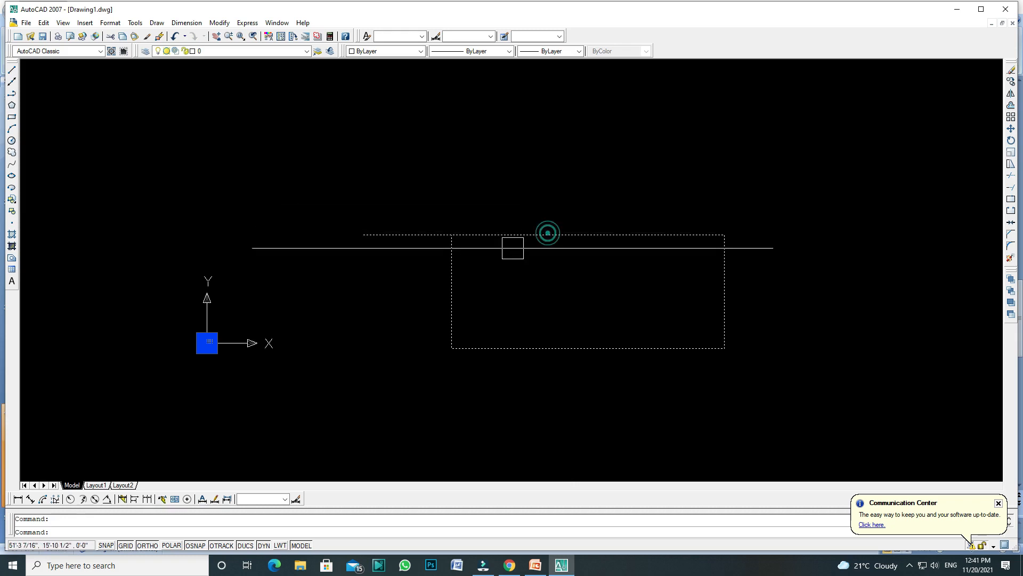
key(Escape)
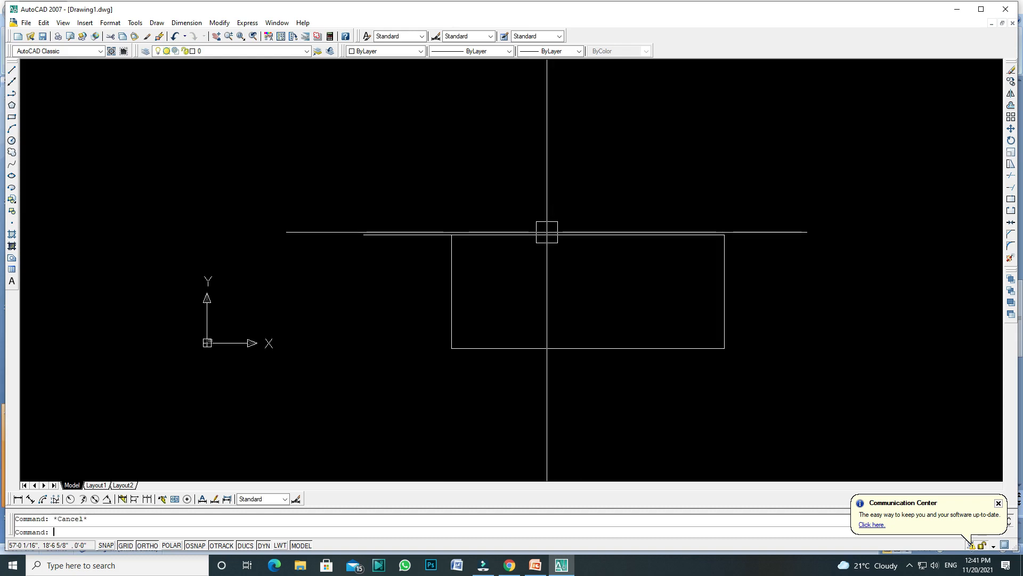
click(727, 283)
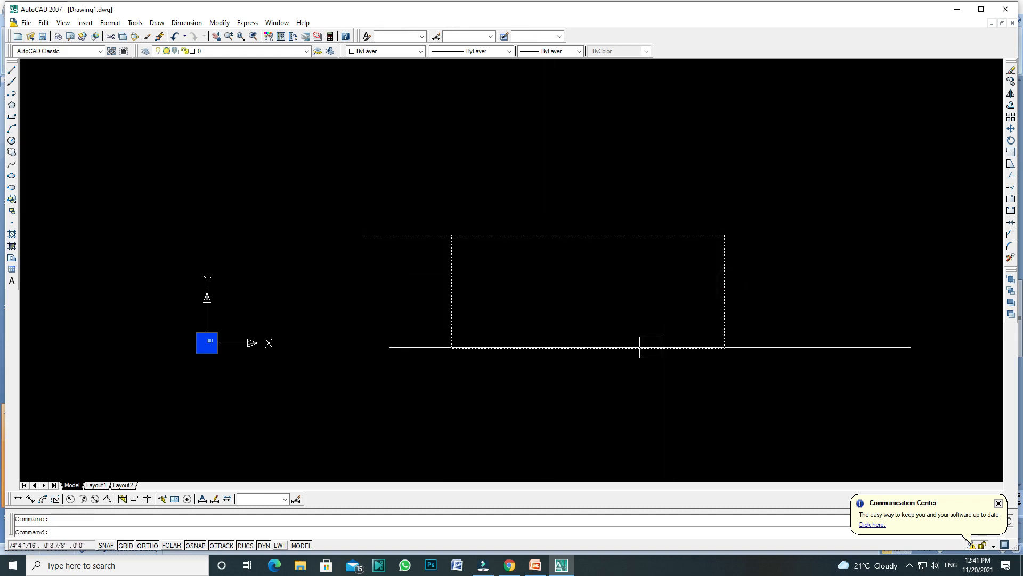
key(Delete)
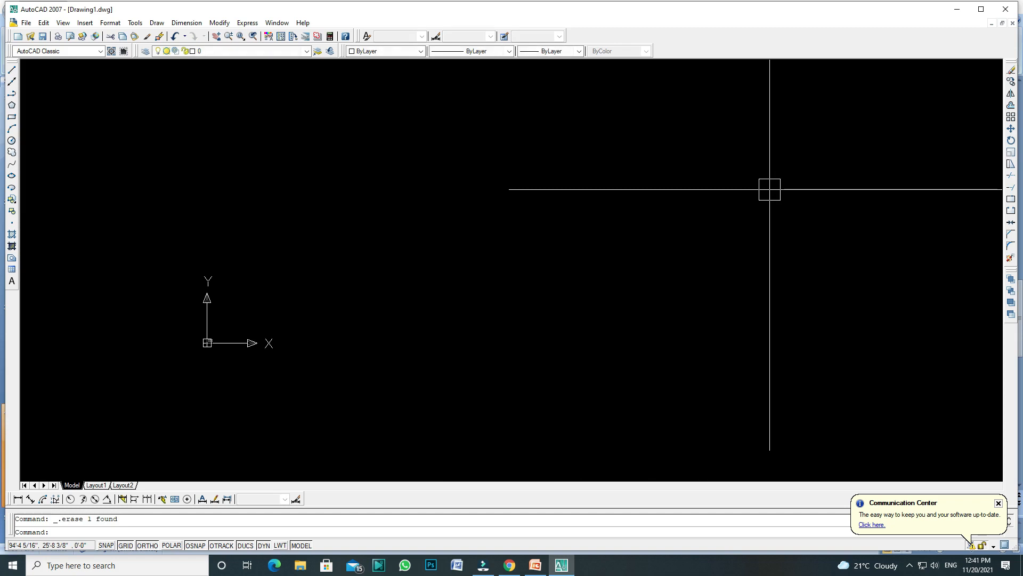
Check the PowerPoint command slide, and back in AutoCAD draw a winding spline that loops around to end near its start, with default tangents.
click(535, 566)
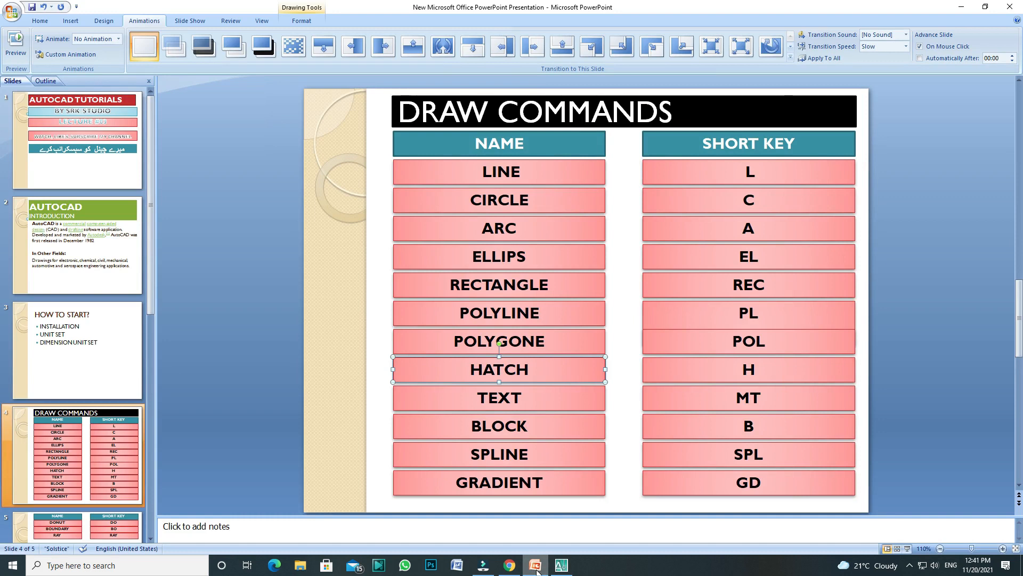
click(536, 566)
key(Escape)
text(spl)
key(Return)
click(457, 139)
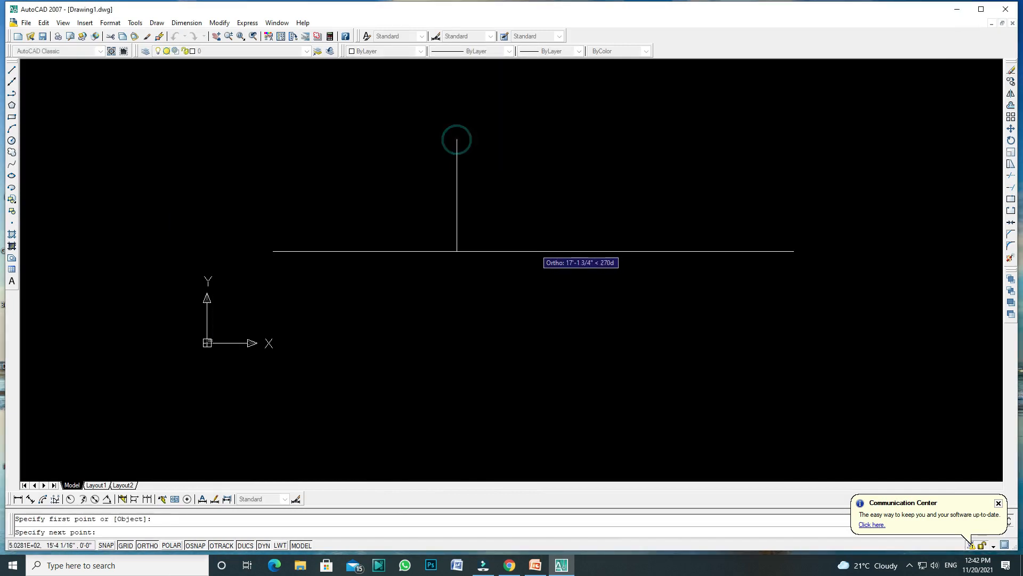
click(405, 270)
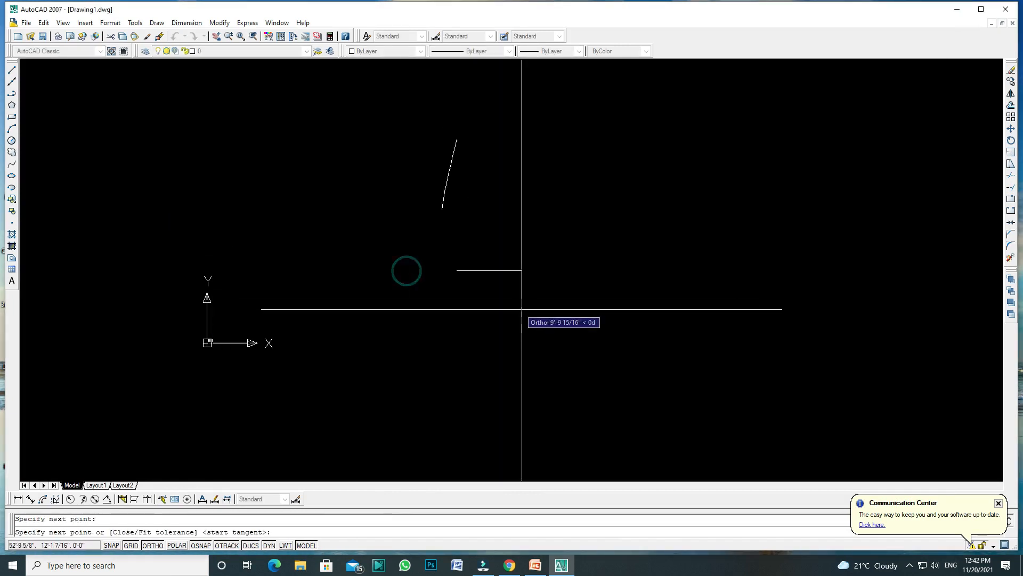
click(578, 320)
click(693, 315)
click(715, 368)
click(784, 370)
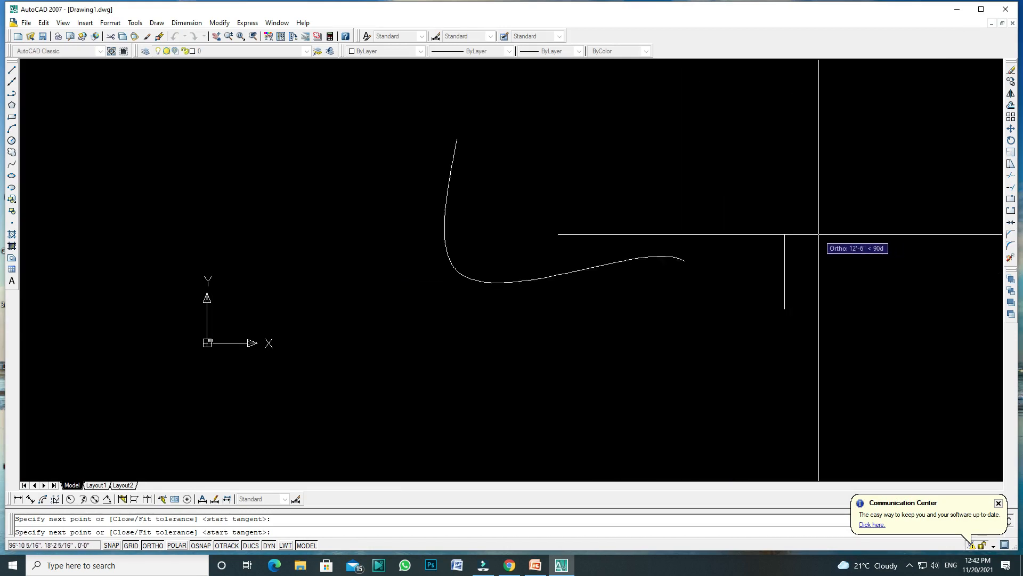
scroll(780, 306, down, 3)
click(843, 350)
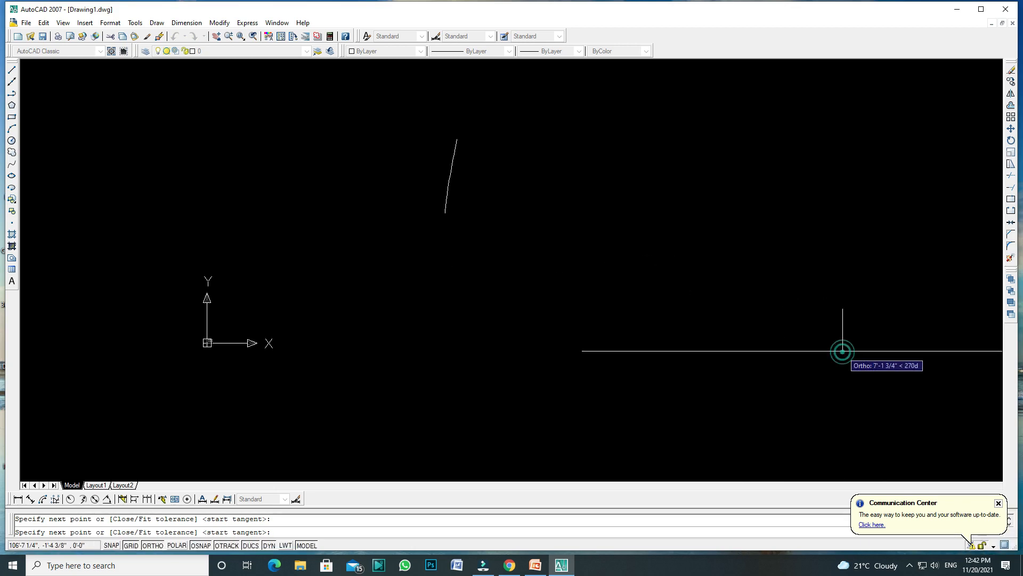
click(759, 170)
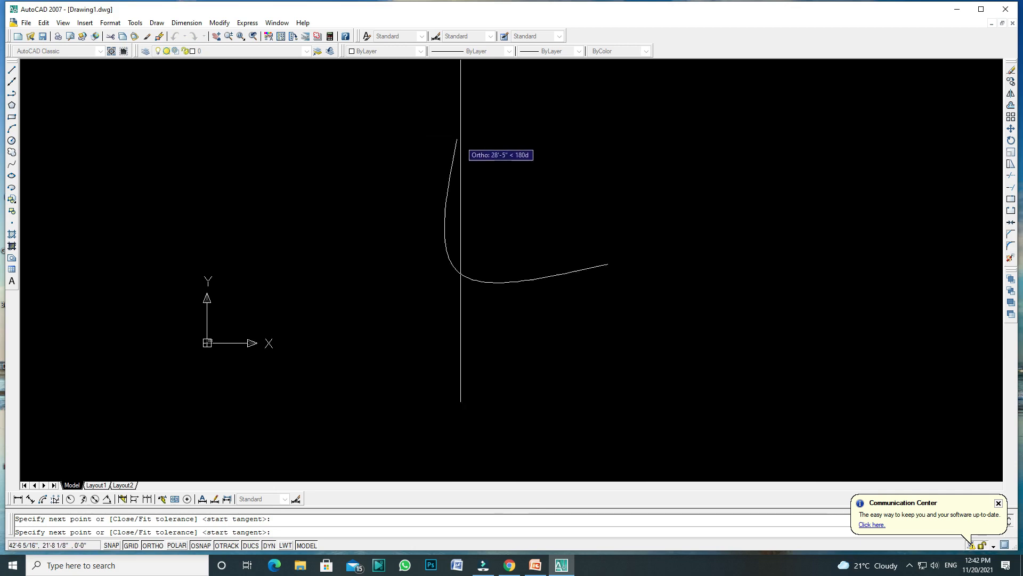
click(468, 130)
key(Return)
key(Return)
click(470, 131)
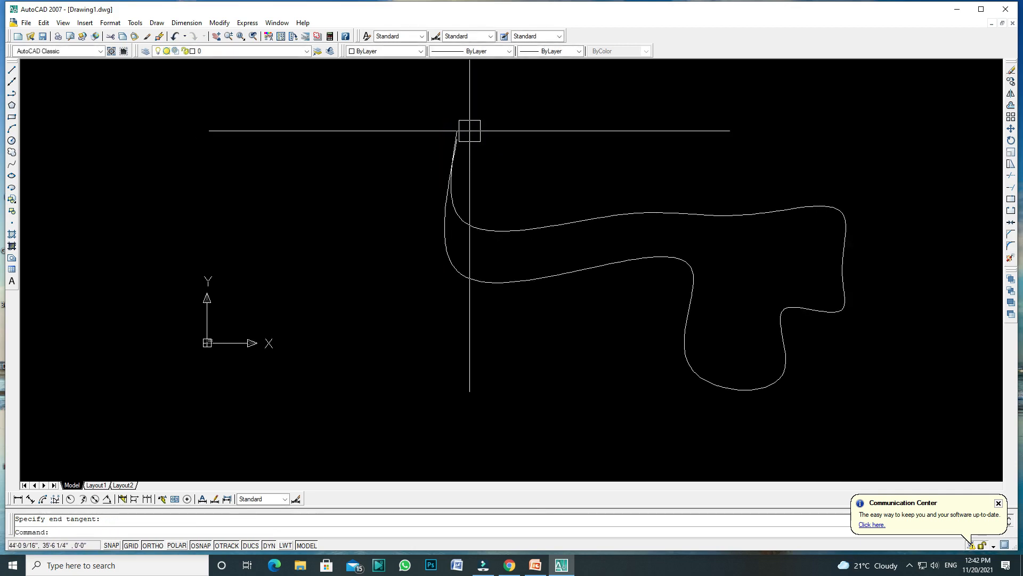
Select the spline to examine its fit points, clear the selection, and erase the spline.
click(530, 223)
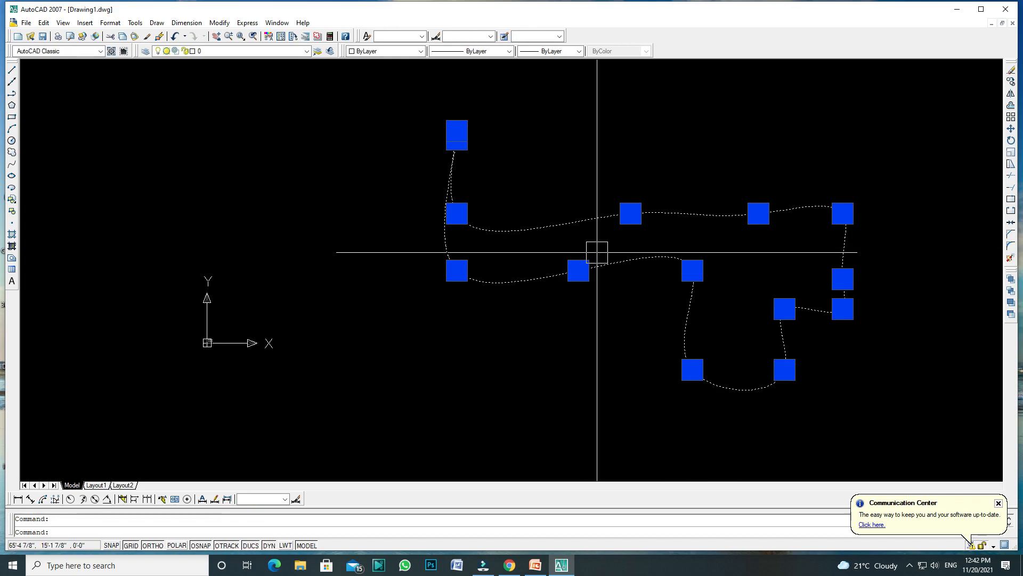
key(Escape)
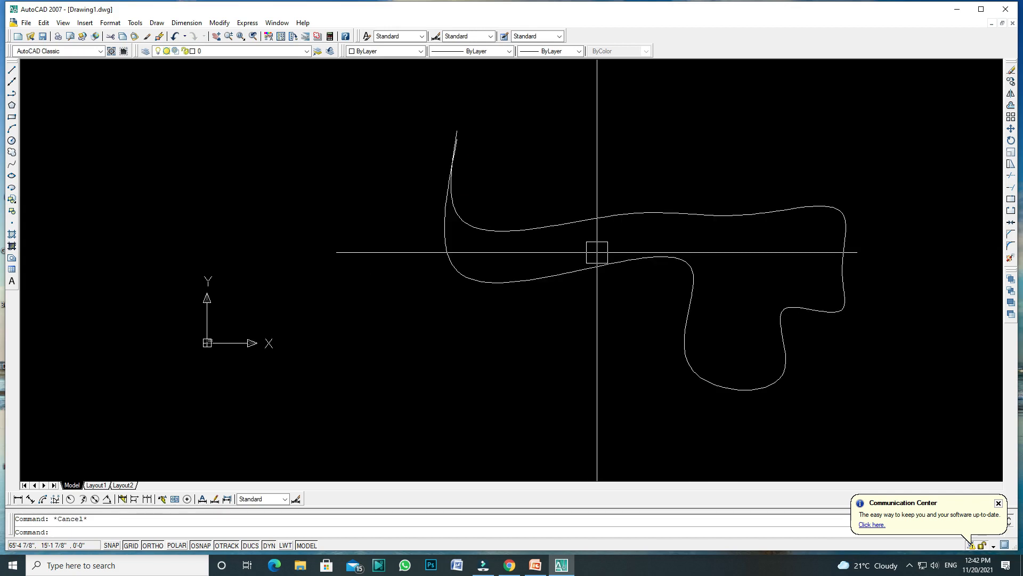
click(589, 226)
key(Delete)
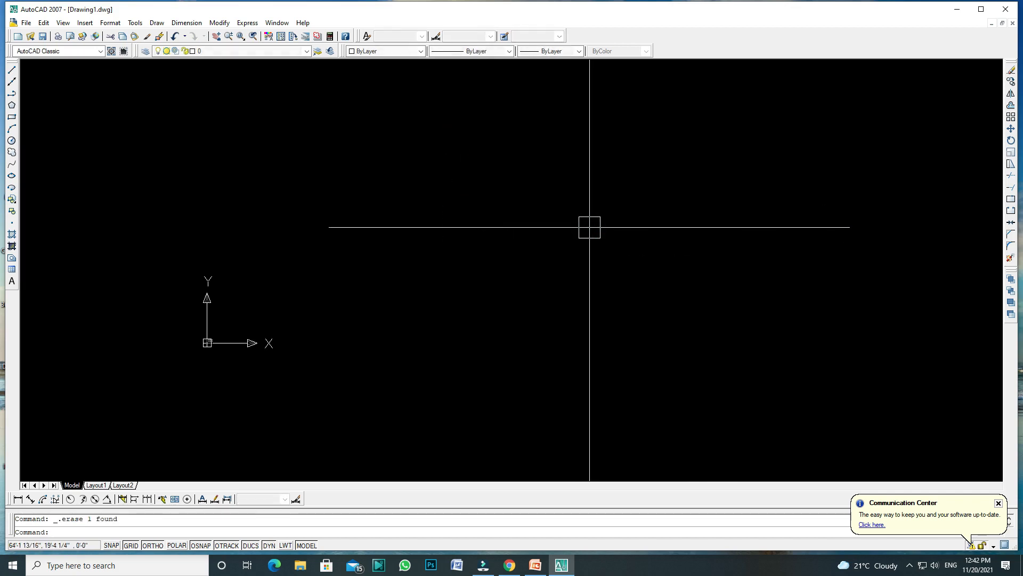
Check the PowerPoint slide for the Gradient command, and back in AutoCAD draw a wide rectangle in the middle of the drawing area.
mouse_move(510, 565)
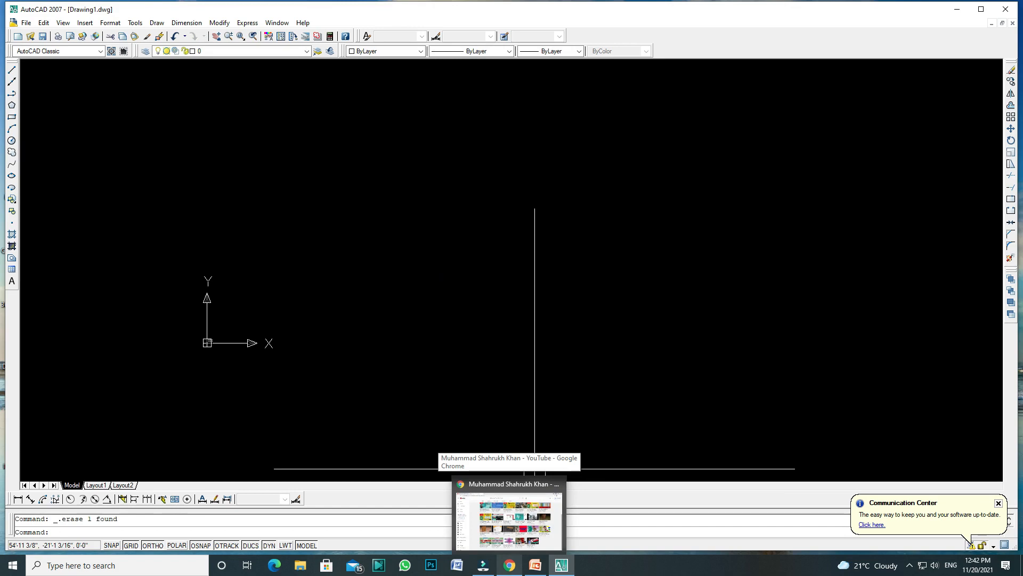
click(536, 566)
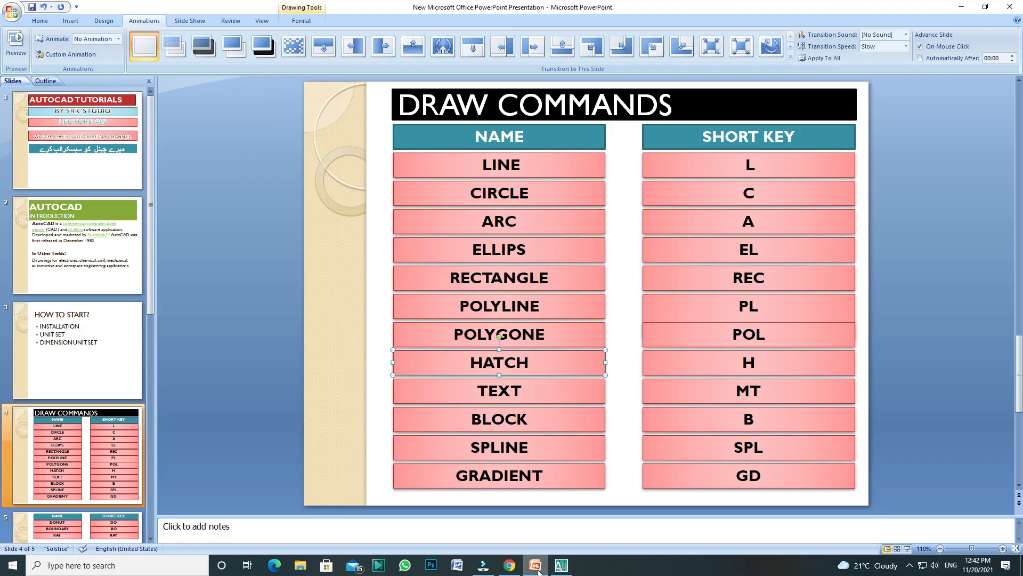
click(538, 568)
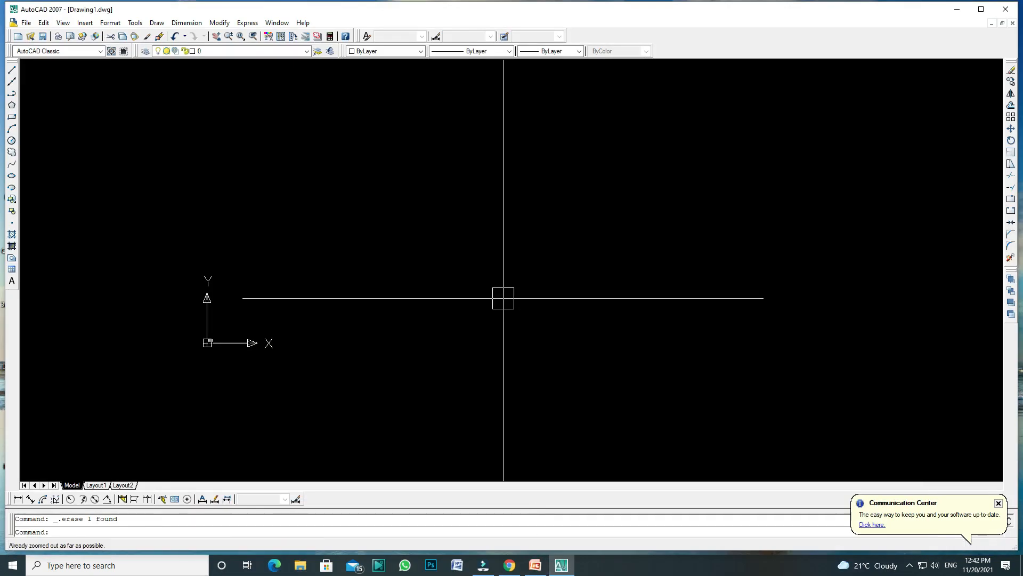
key(Escape)
text(RE)
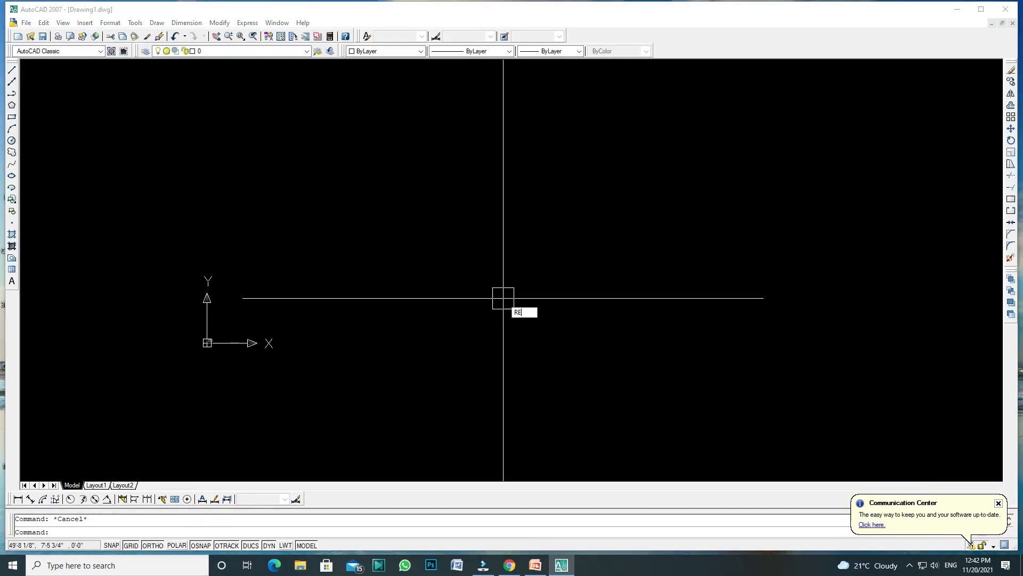
text(C)
key(Return)
click(441, 178)
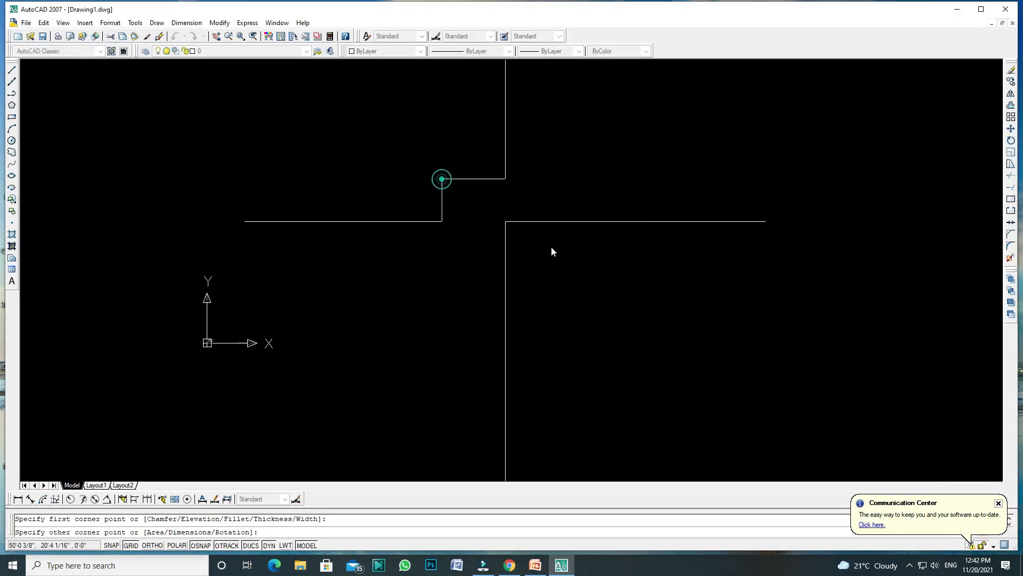
click(696, 338)
key(Escape)
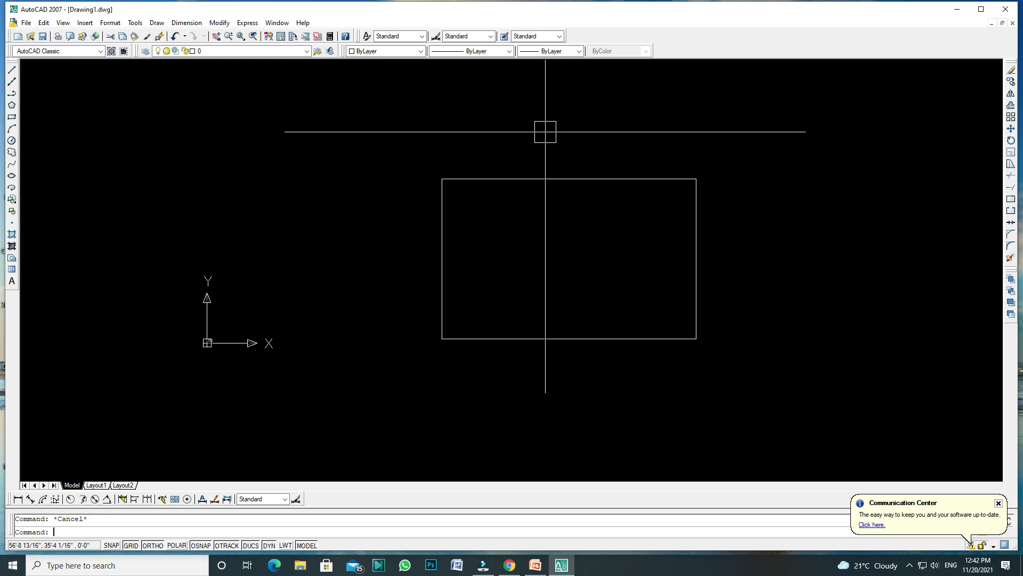
Set up a one-colour gradient fill in green (36,219,91) using the centre pattern of the nine gradient samples.
text(GD)
key(Return)
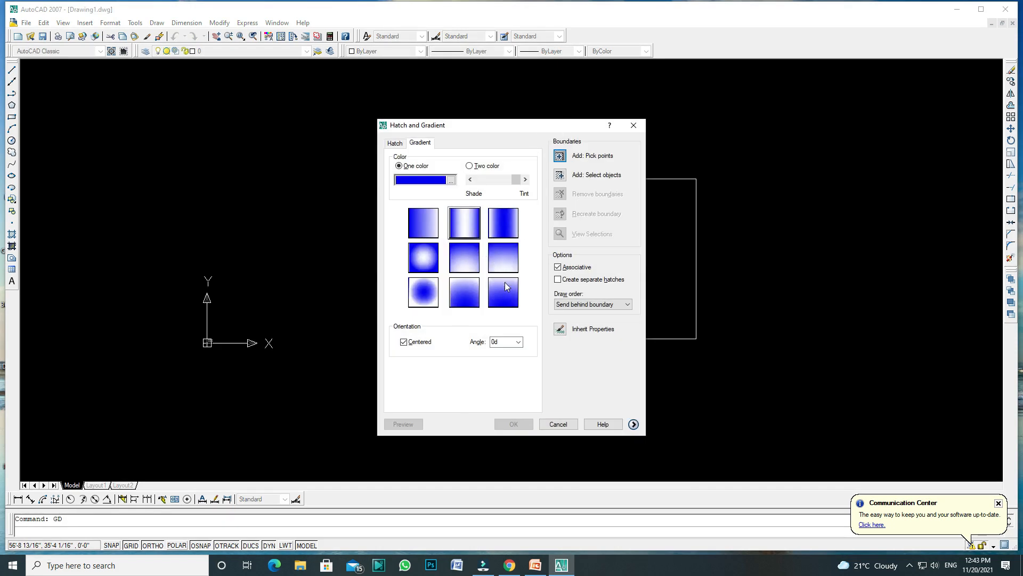
click(451, 180)
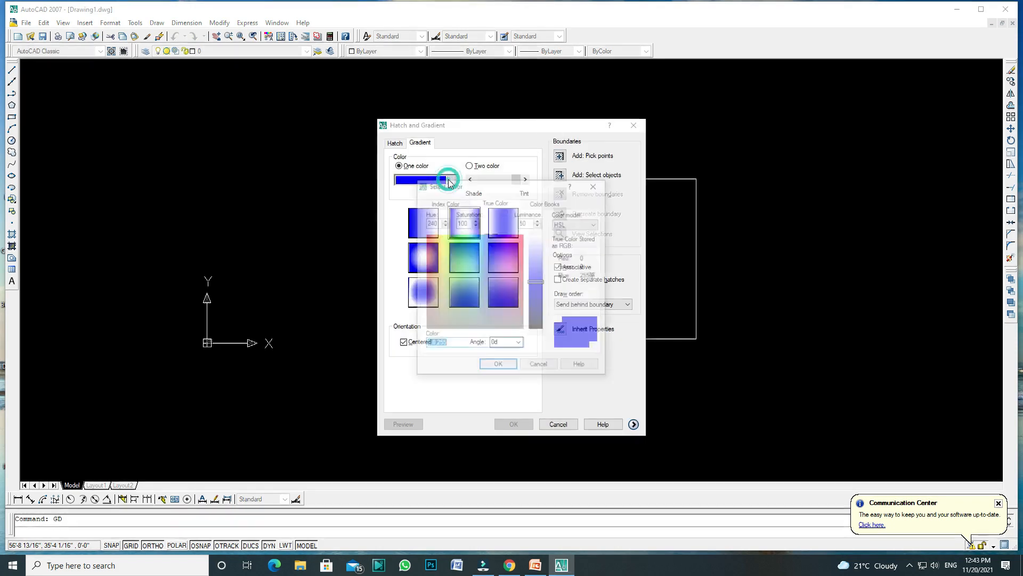
drag(472, 269, 463, 260)
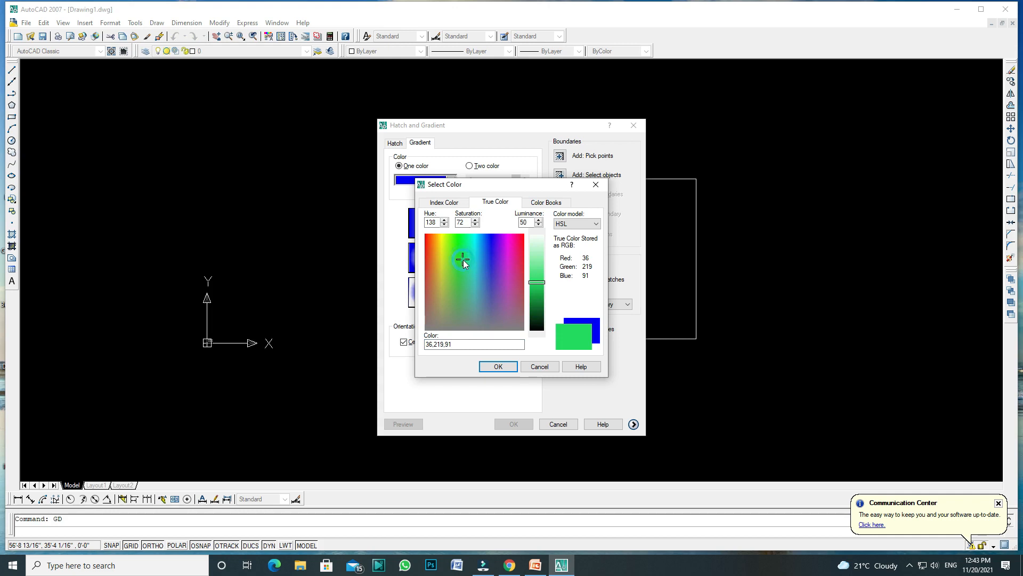
click(498, 367)
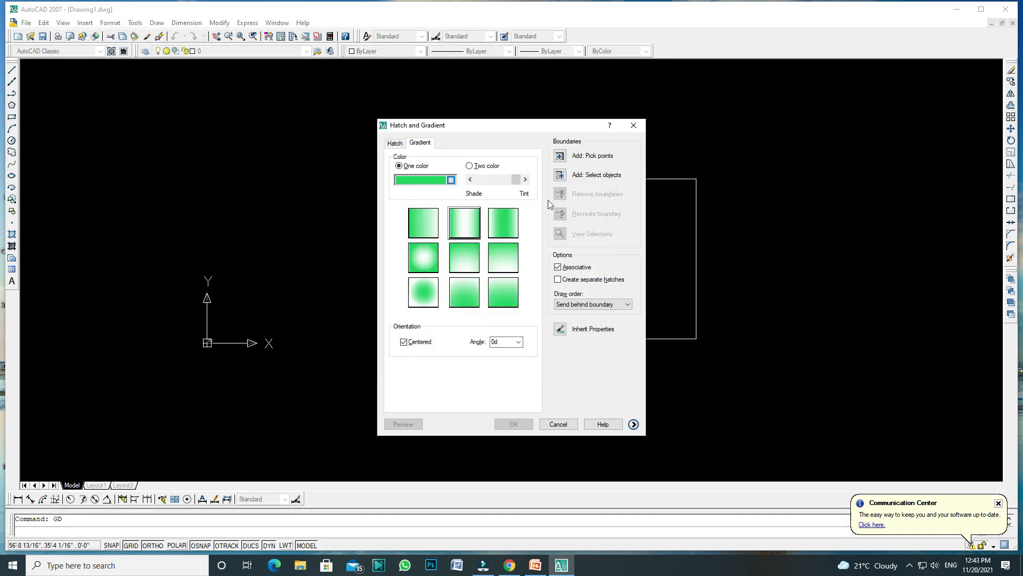
click(438, 297)
click(457, 264)
Change the gradient colour to turquoise (47,197,208) and fill the inside of the rectangle with it.
click(452, 181)
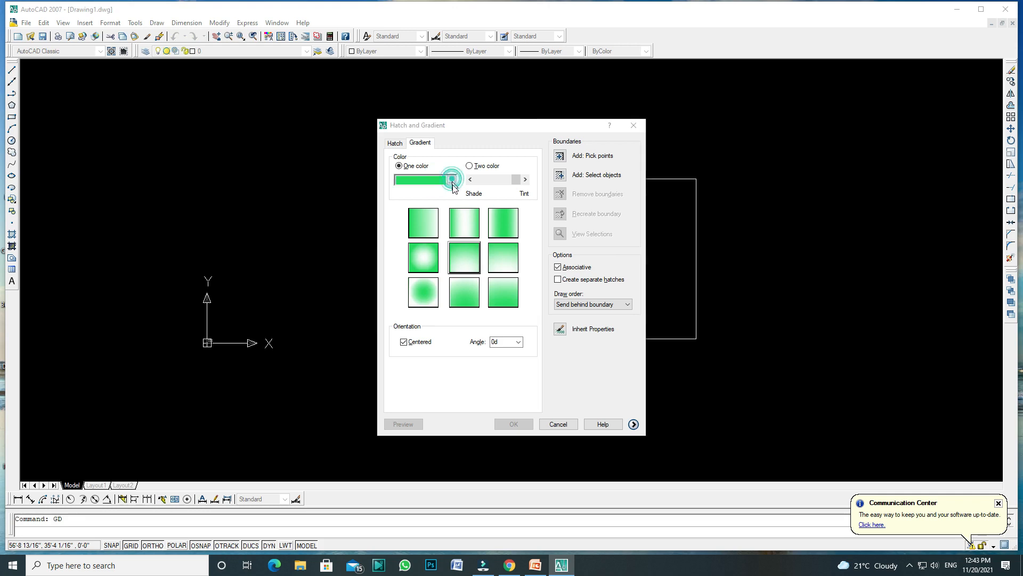
click(478, 272)
click(476, 267)
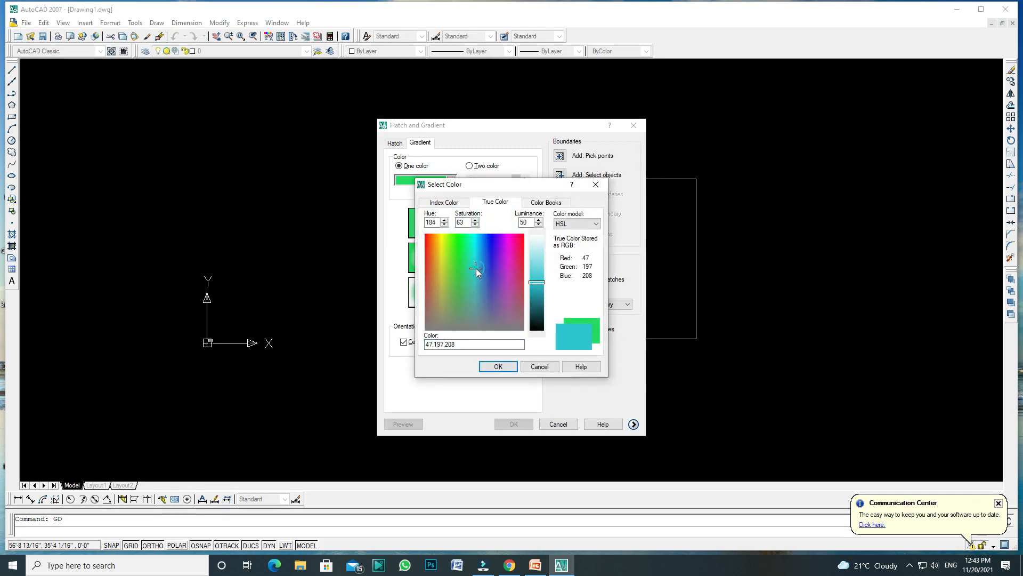
click(504, 366)
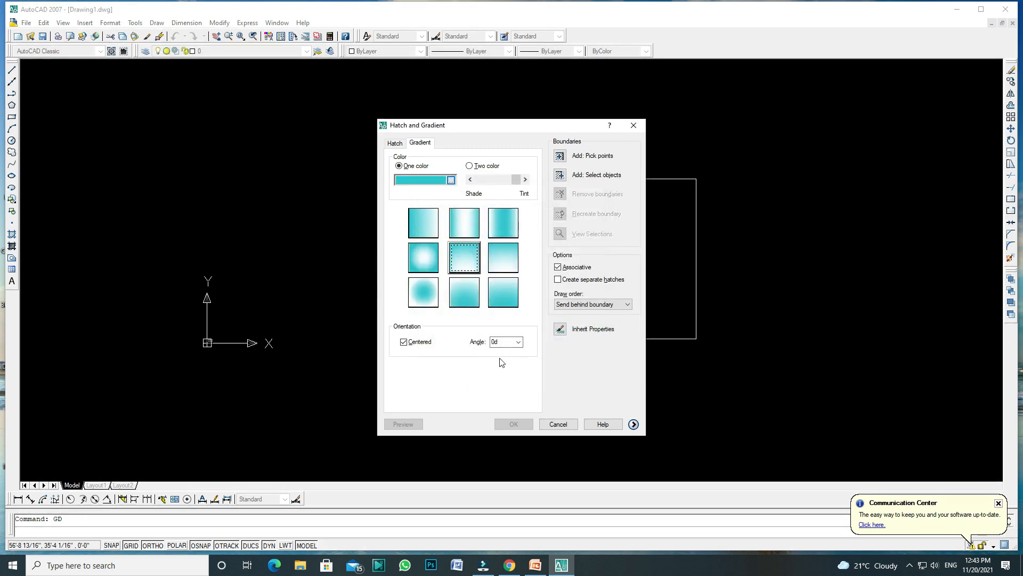
click(564, 155)
click(573, 258)
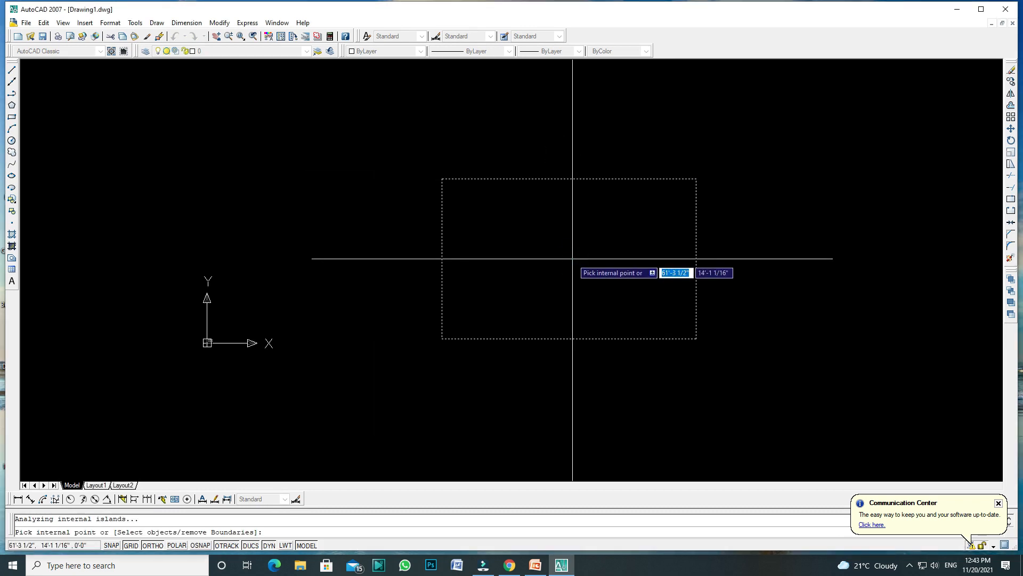
key(Return)
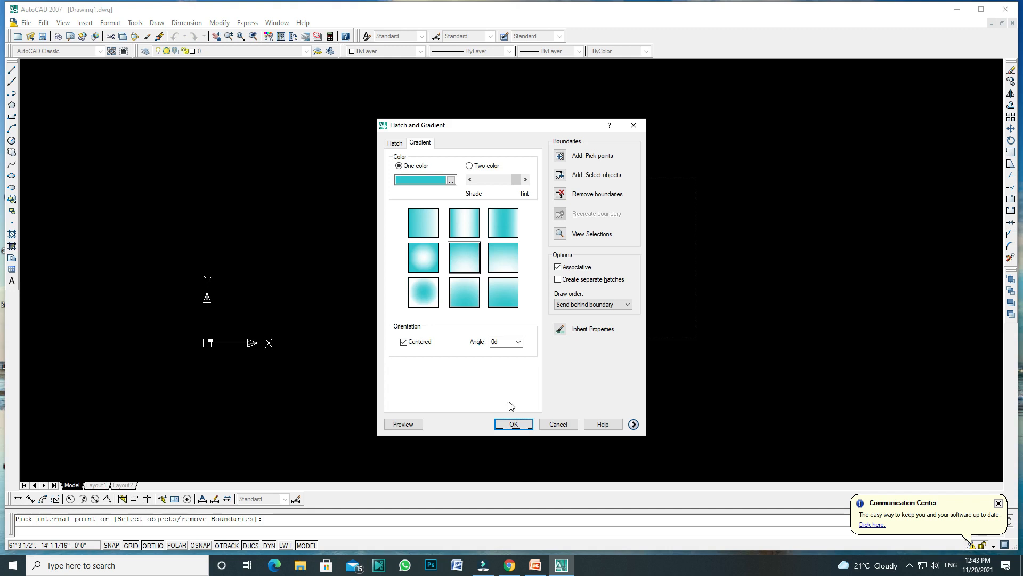
click(512, 422)
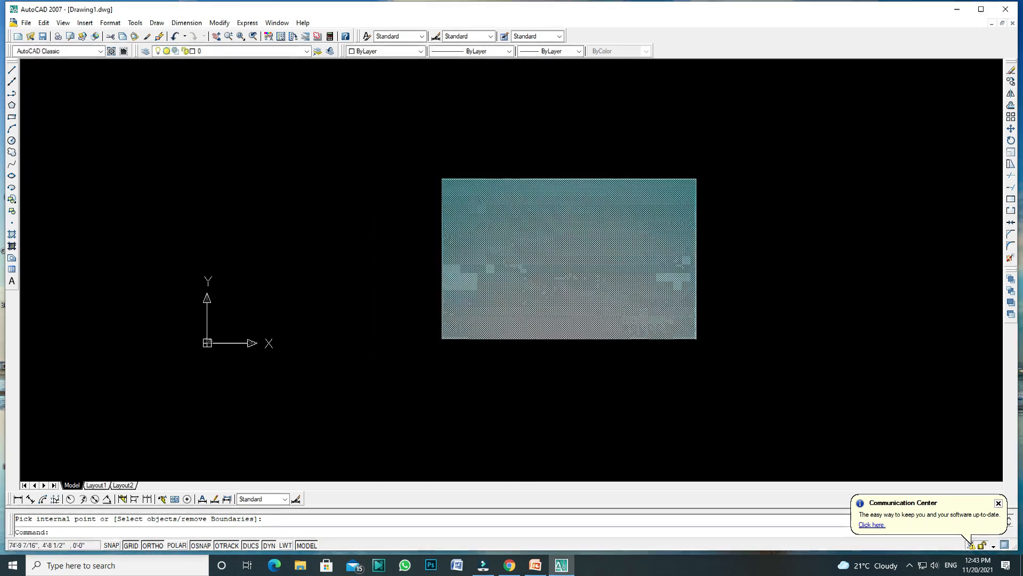
Select the gradient fill together with the rectangle and erase both.
click(522, 257)
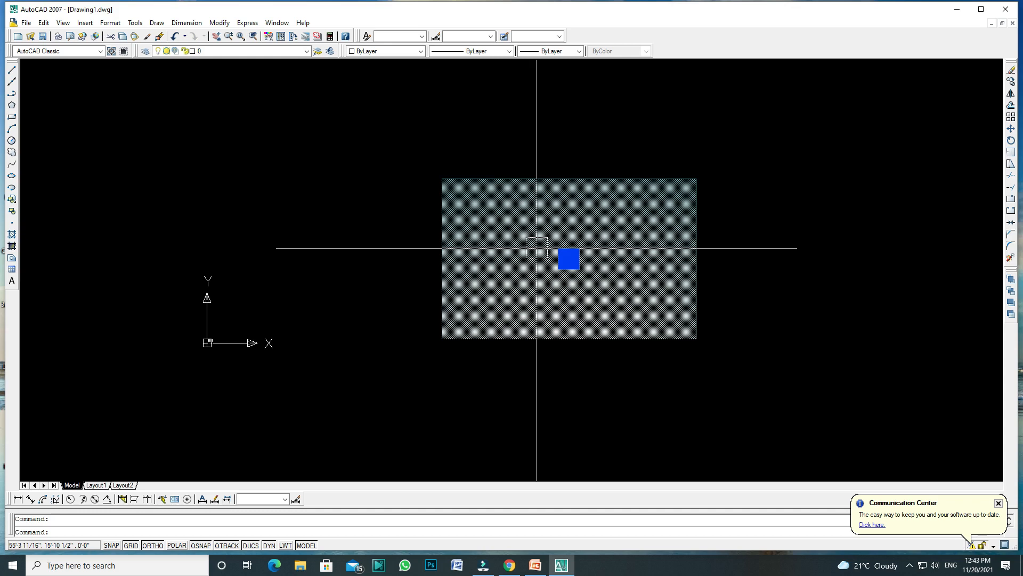
click(393, 125)
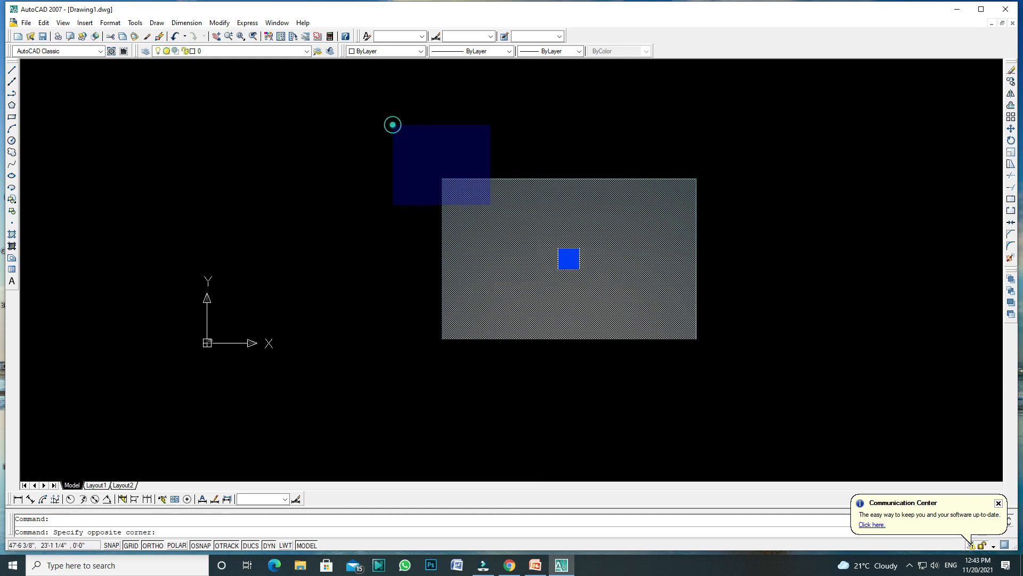
click(772, 405)
key(Delete)
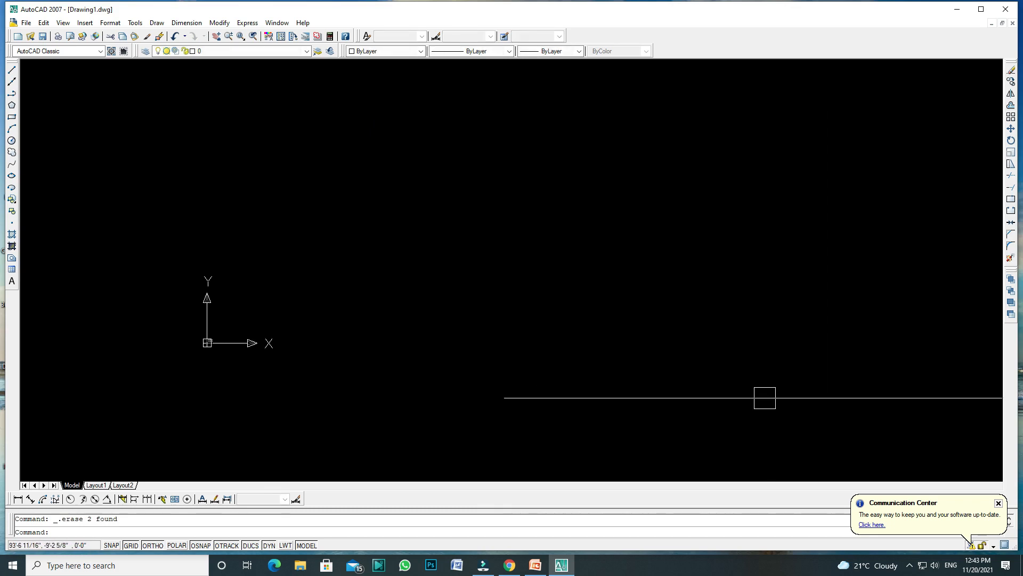
Switch to the PowerPoint presentation, show slide 5 and look up the short key for DONUT.
click(542, 569)
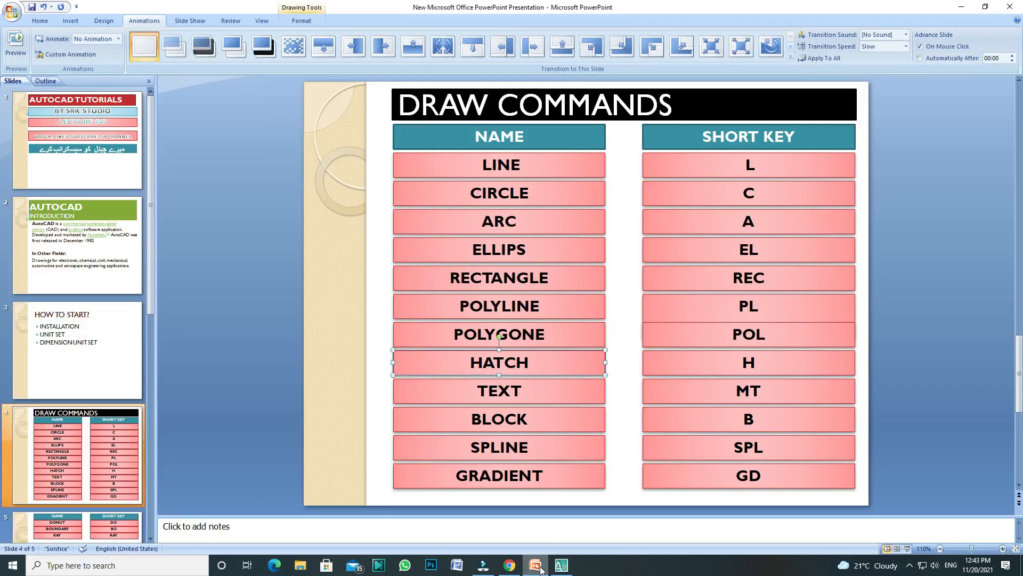
scroll(123, 499, down, 1)
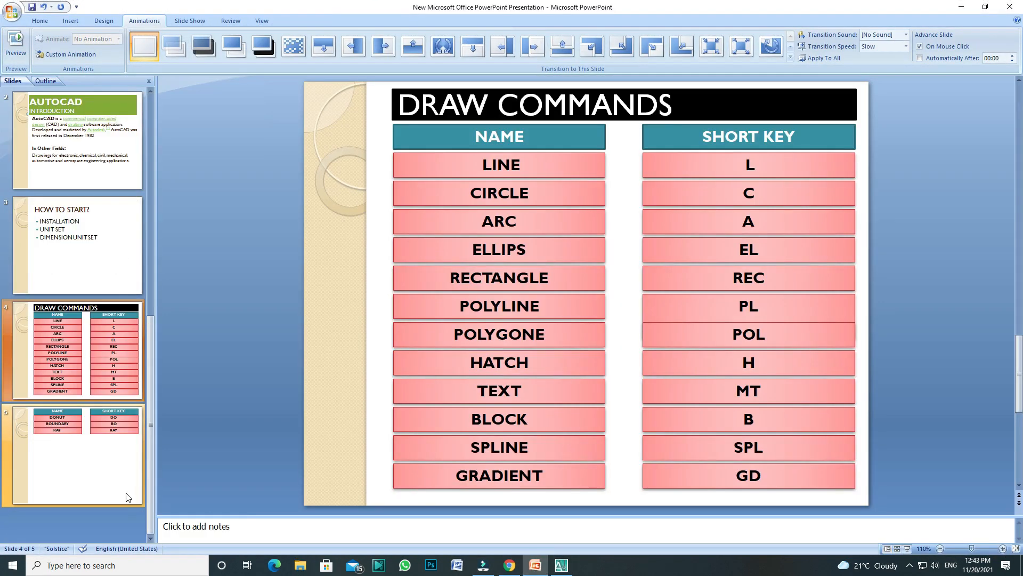
click(109, 474)
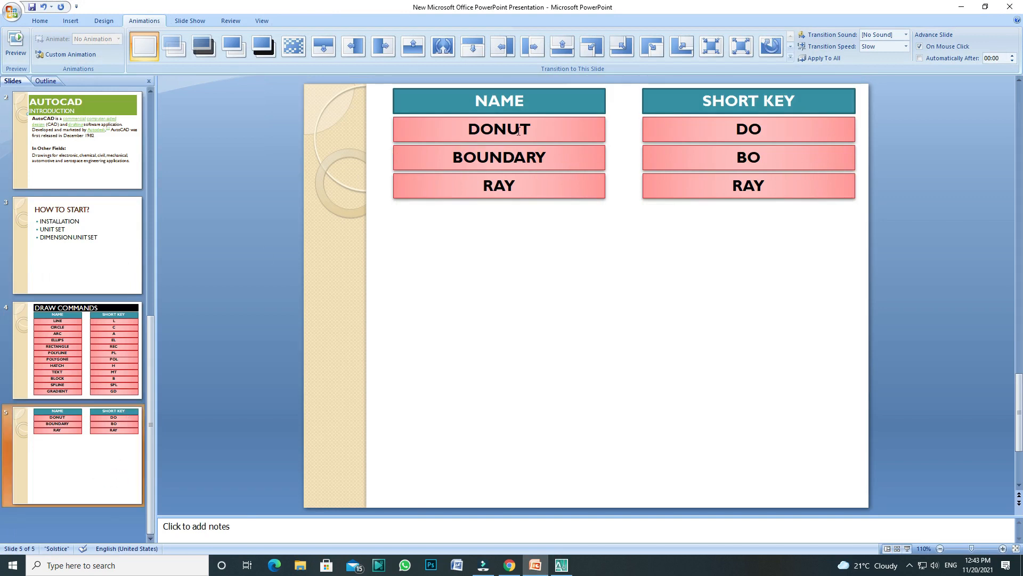
click(519, 131)
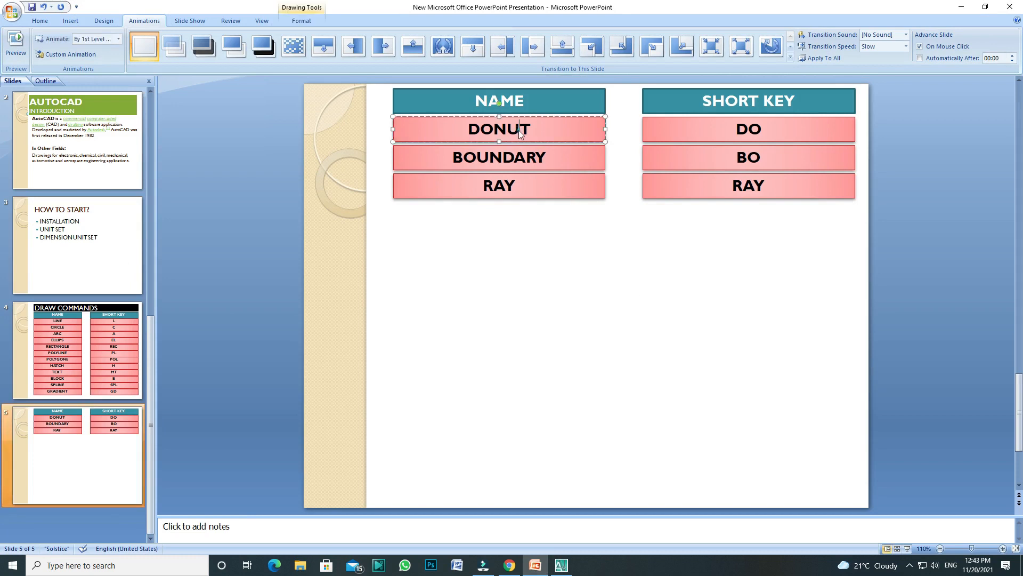
Switch to AutoCAD and draw one donut near the middle of the drawing, entering 5' as inside diameter and 6" as outside diameter.
click(569, 571)
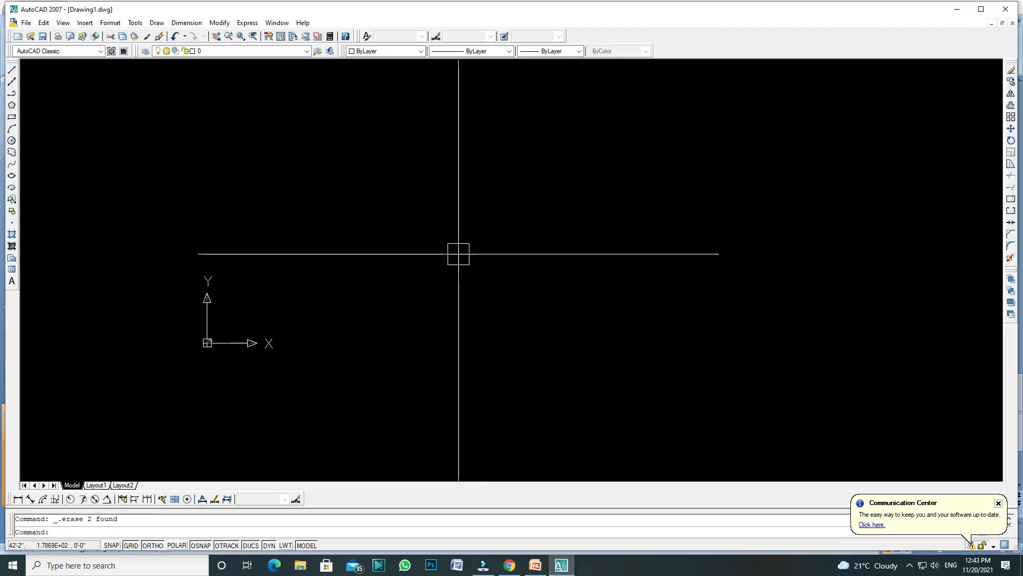
key(Escape)
text(DO)
key(Return)
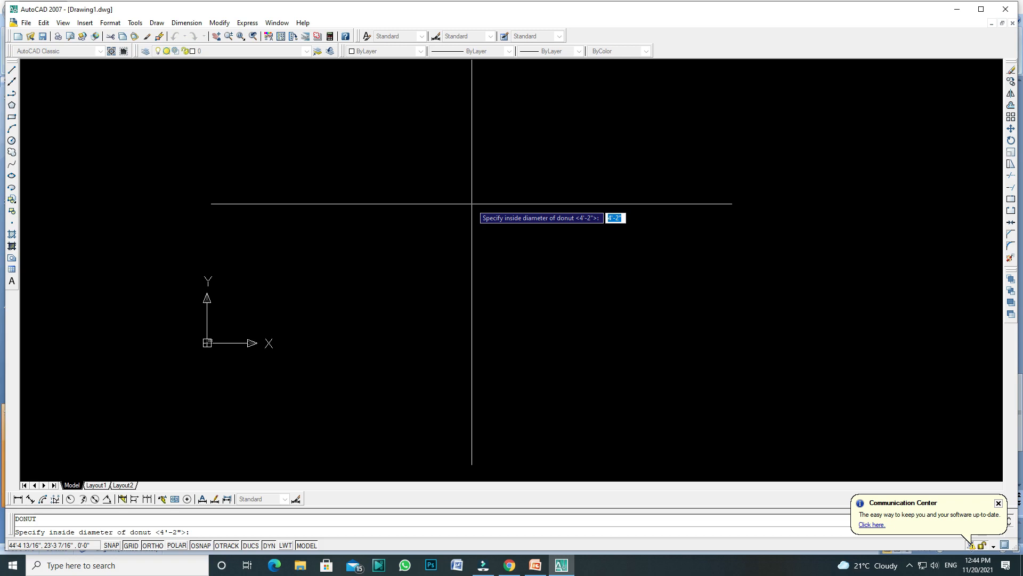
text(5)
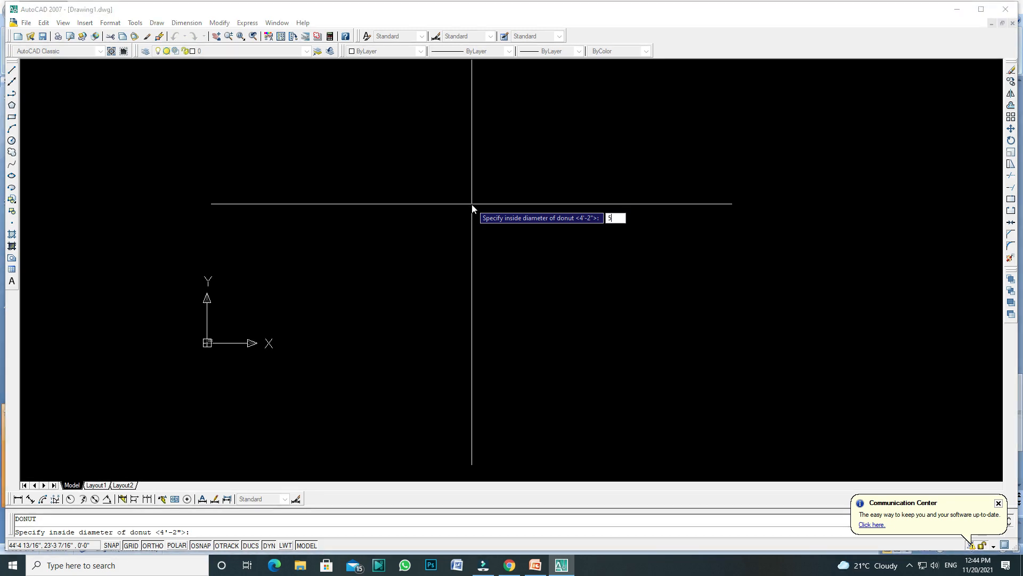
key(Return)
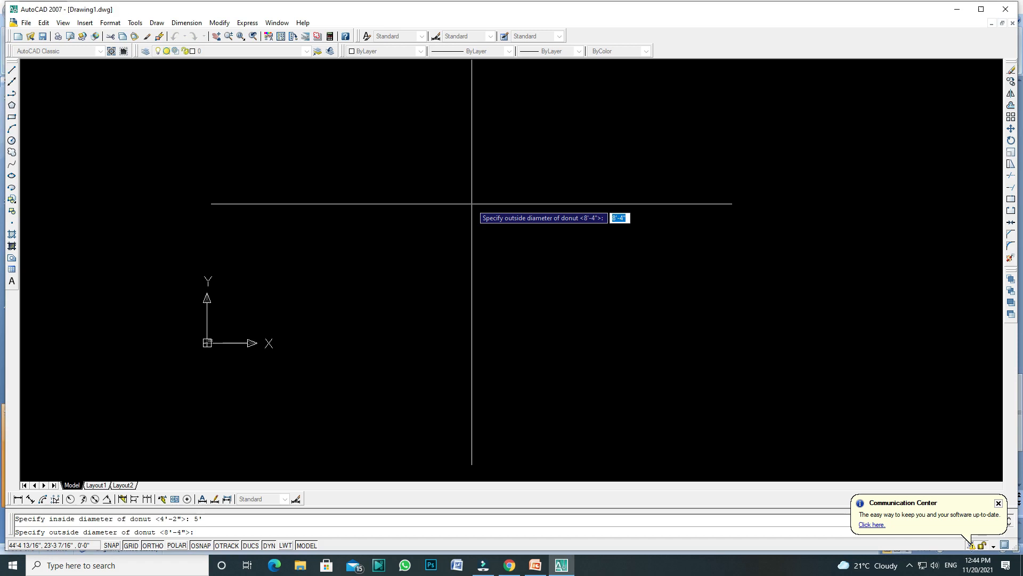
click(471, 204)
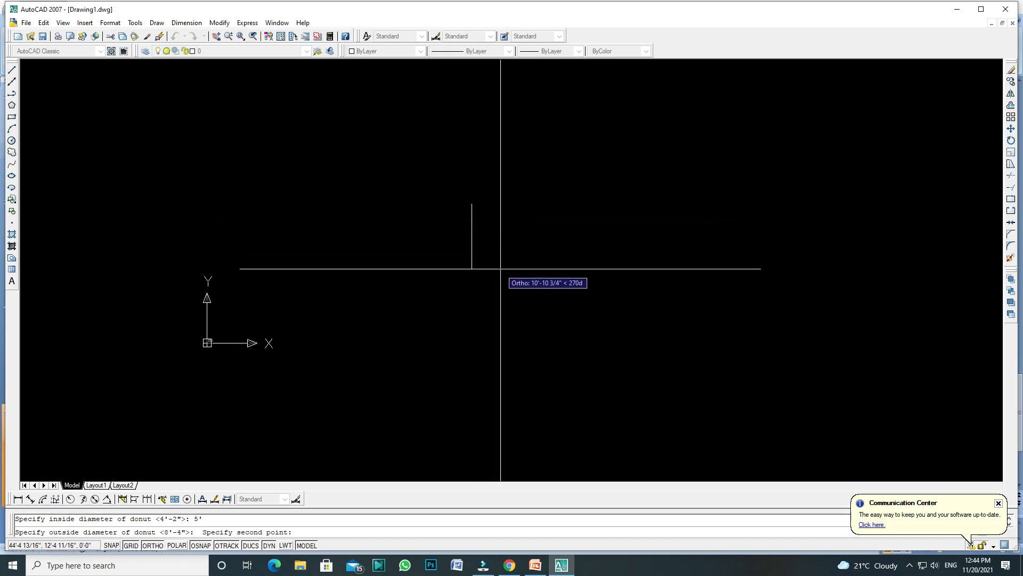
text(6)
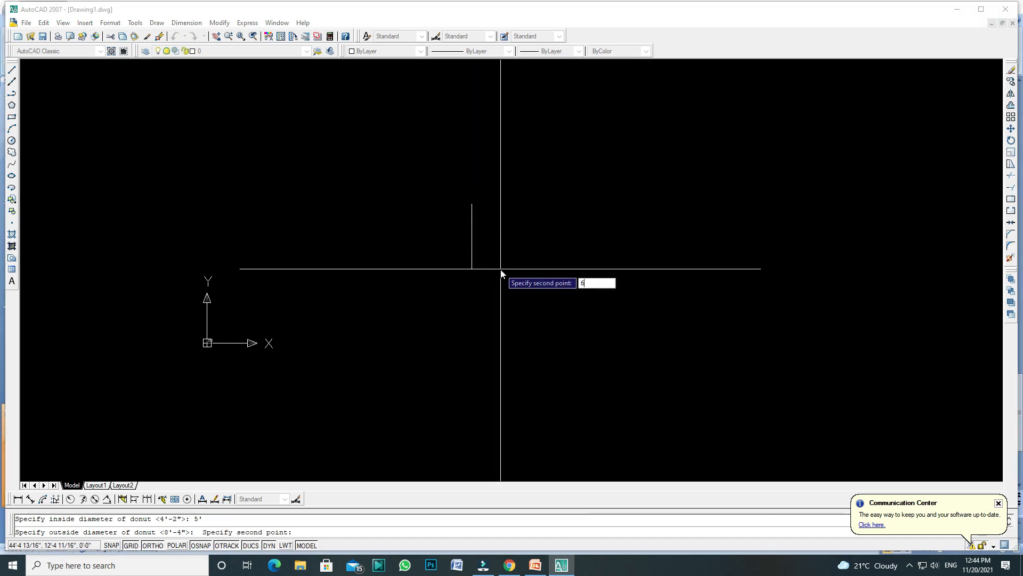
key(Return)
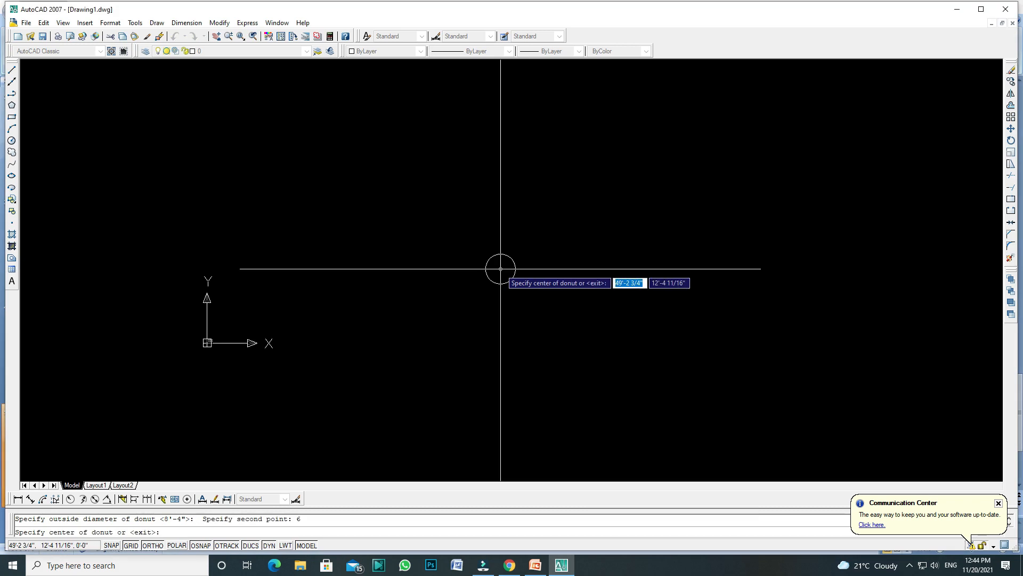
click(528, 258)
scroll(549, 257, up, 5)
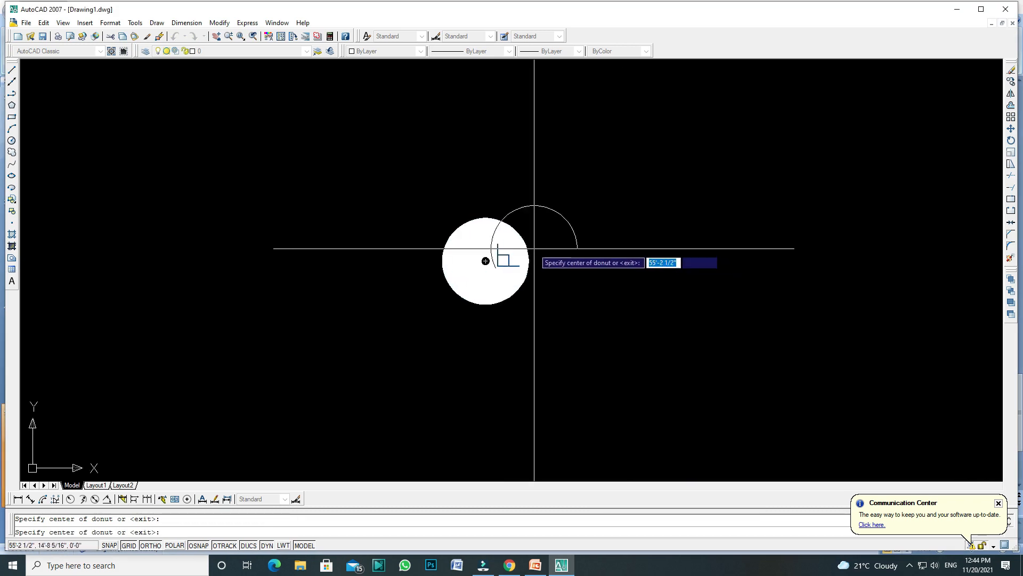
scroll(534, 248, up, 2)
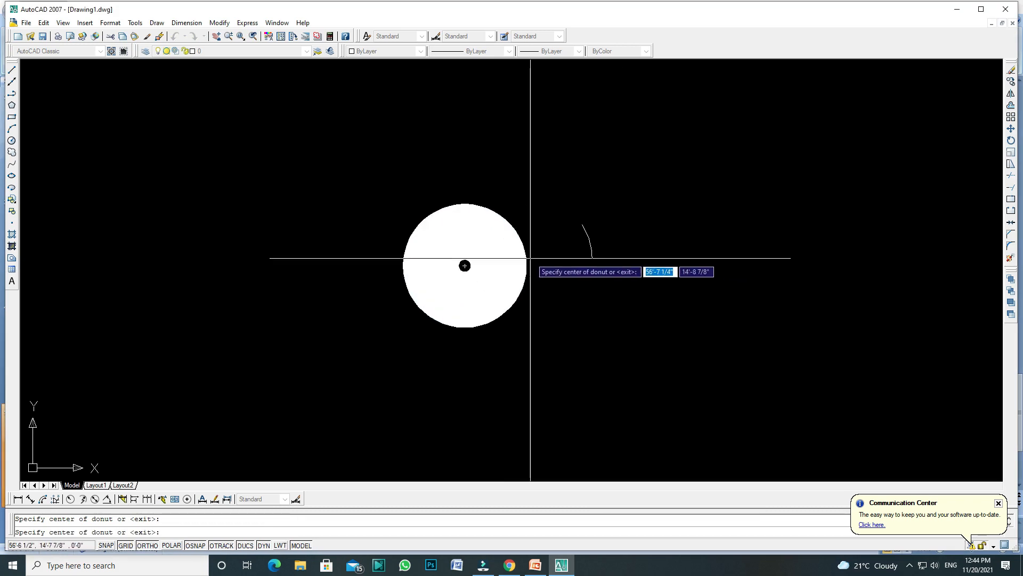
key(Escape)
click(465, 265)
scroll(463, 246, down, 5)
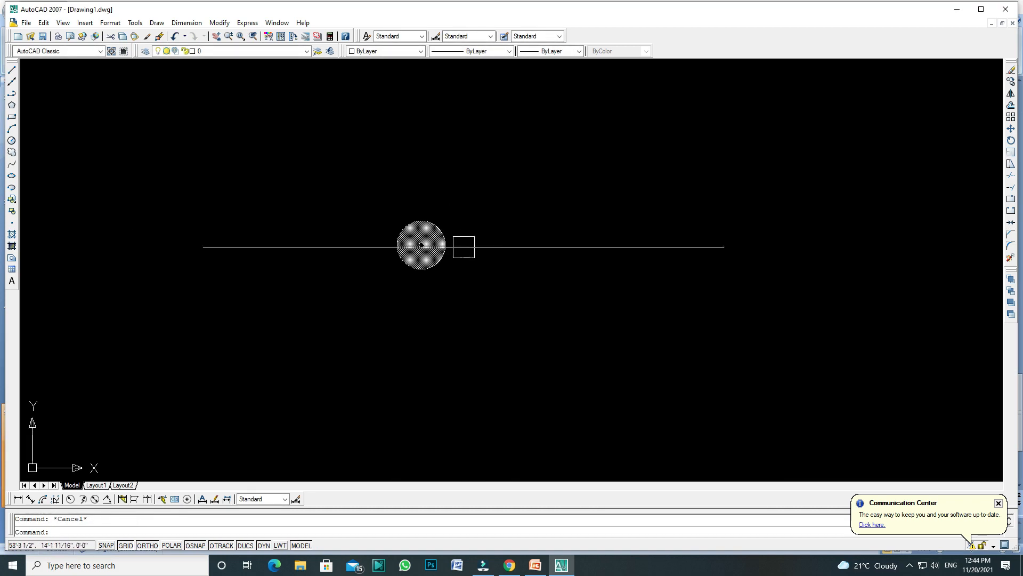
Draw a thin ring donut beside the first one, entering 5' as inside diameter and 4'6" as outside diameter.
scroll(492, 237, up, 5)
text(DO)
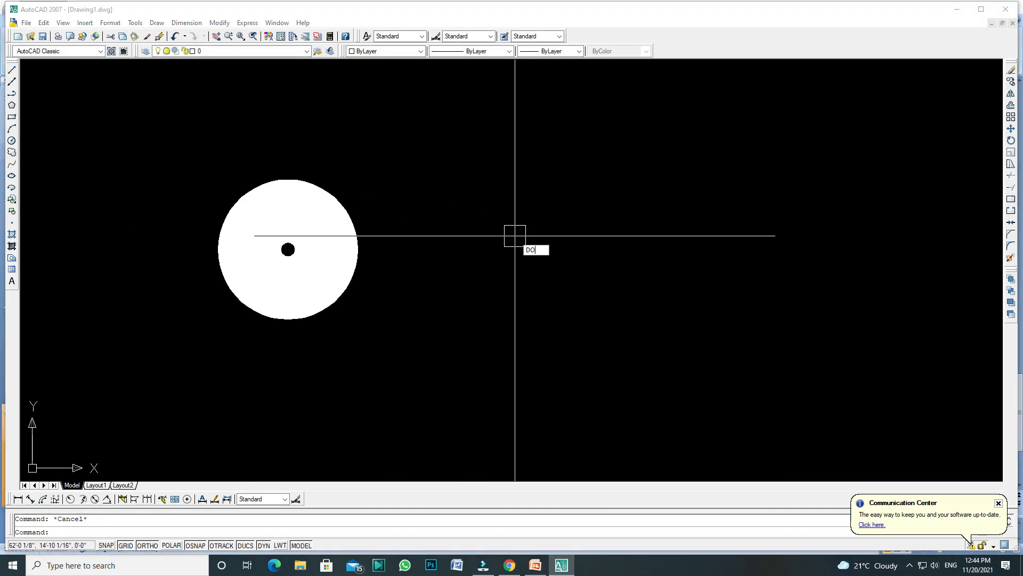
key(Return)
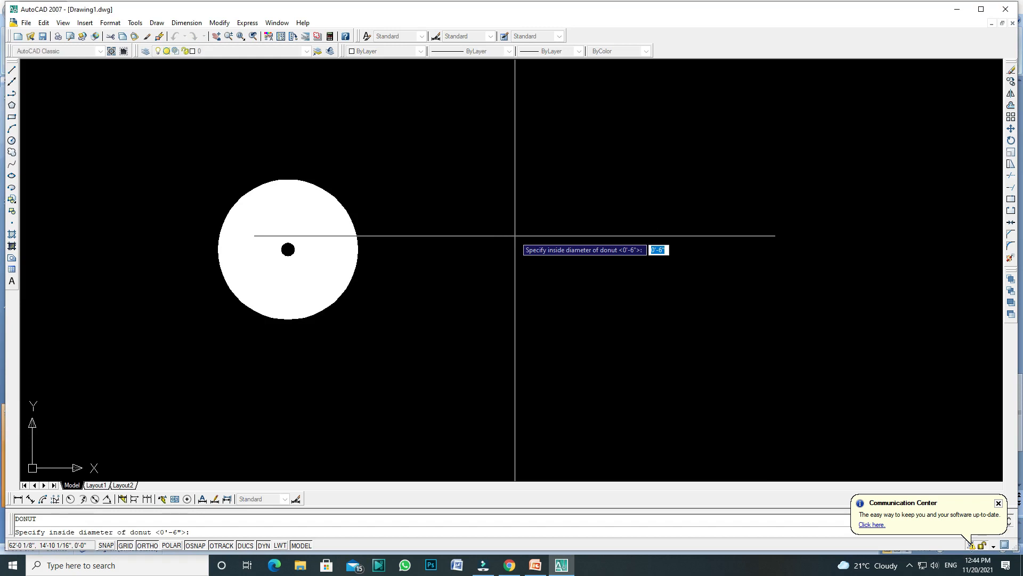
text(5)
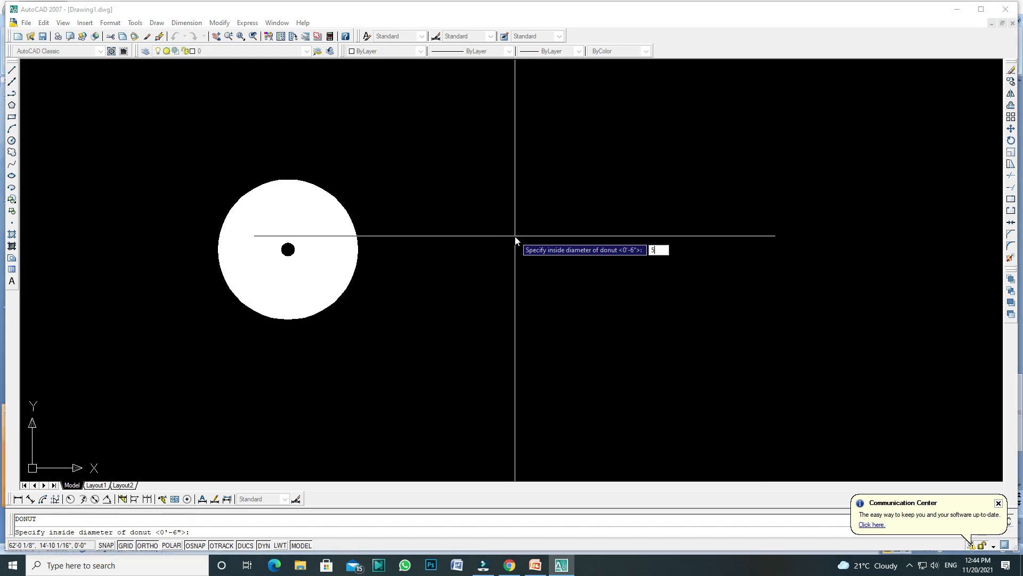
key(Return)
click(515, 235)
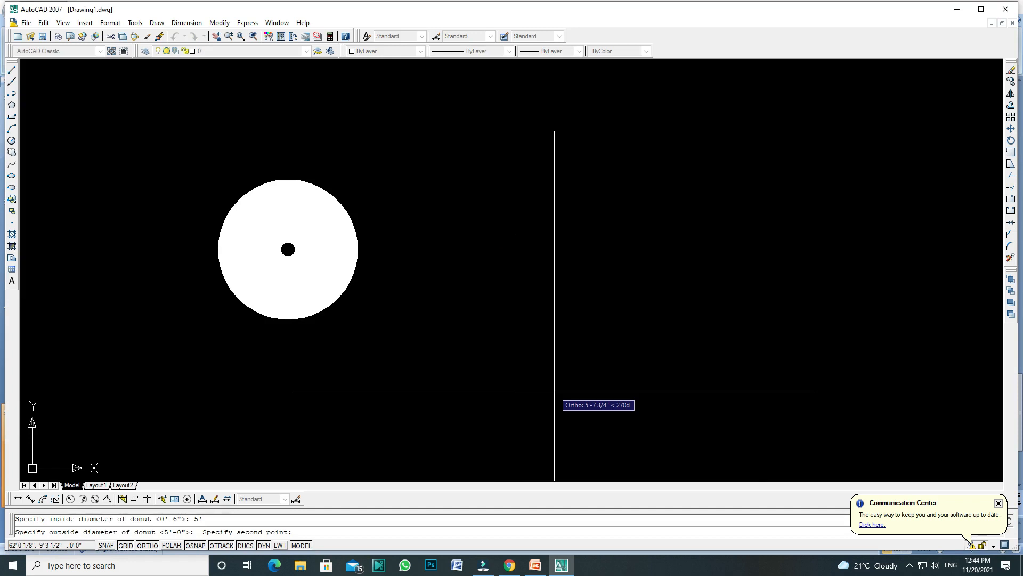
text(4')
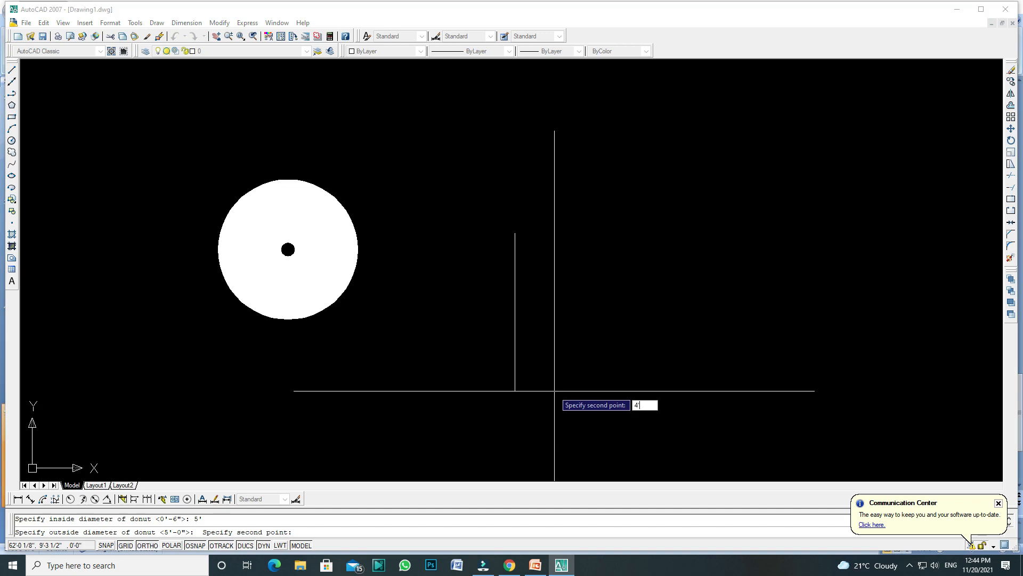
text(6)
key(Return)
click(554, 391)
Place about fifteen more copies of the thin ring donut, scattered beside the filled donut, and end the command.
scroll(492, 259, down, 5)
scroll(587, 267, up, 3)
click(590, 258)
click(639, 336)
scroll(516, 245, down, 3)
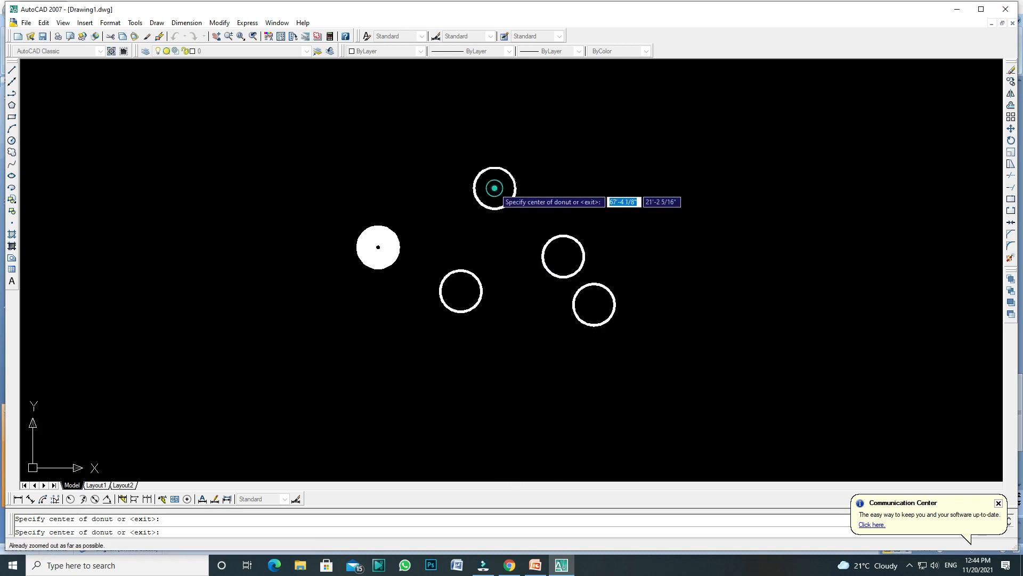
click(495, 188)
click(656, 241)
click(711, 333)
click(558, 358)
click(510, 309)
click(488, 246)
click(646, 312)
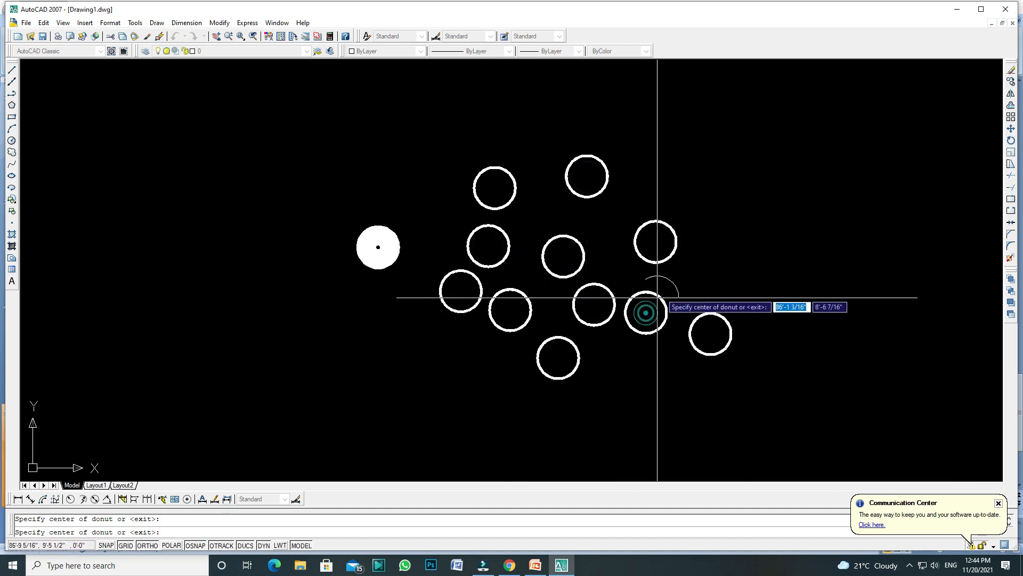
click(716, 227)
click(711, 276)
click(672, 177)
click(540, 201)
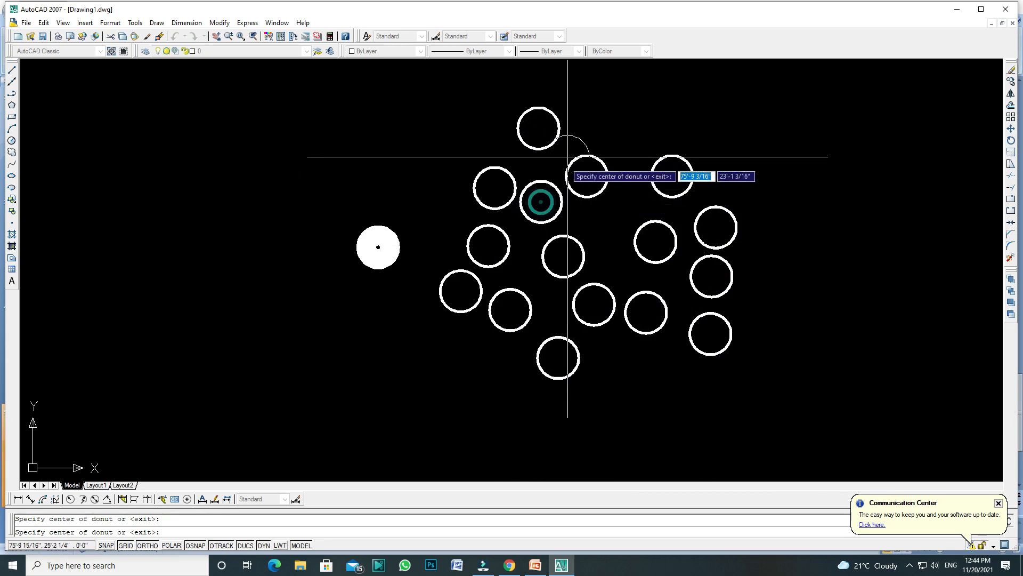
scroll(544, 181, down, 1)
key(Escape)
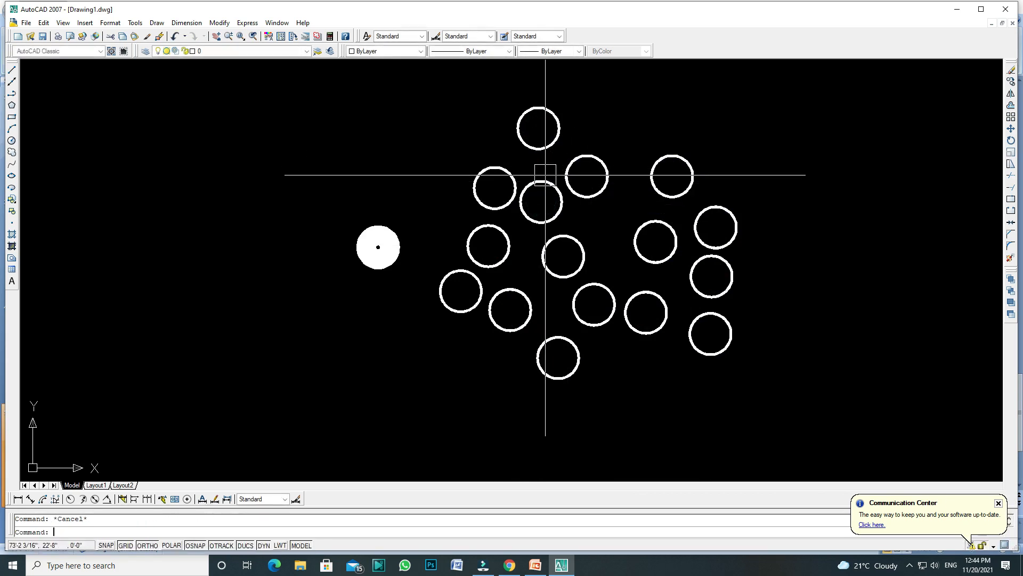
Select all the donuts with one selection window and erase them.
click(347, 101)
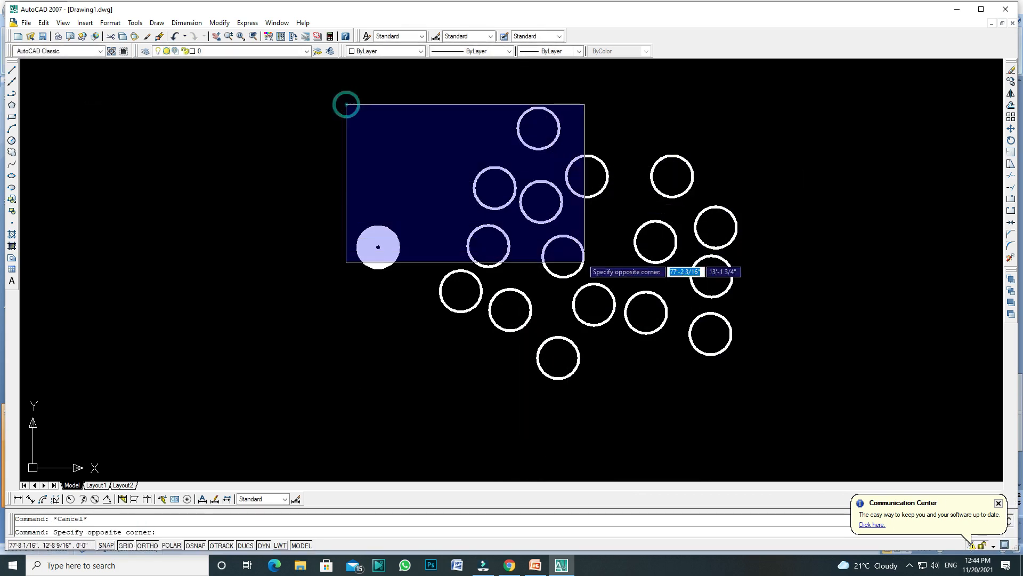
click(772, 393)
key(Delete)
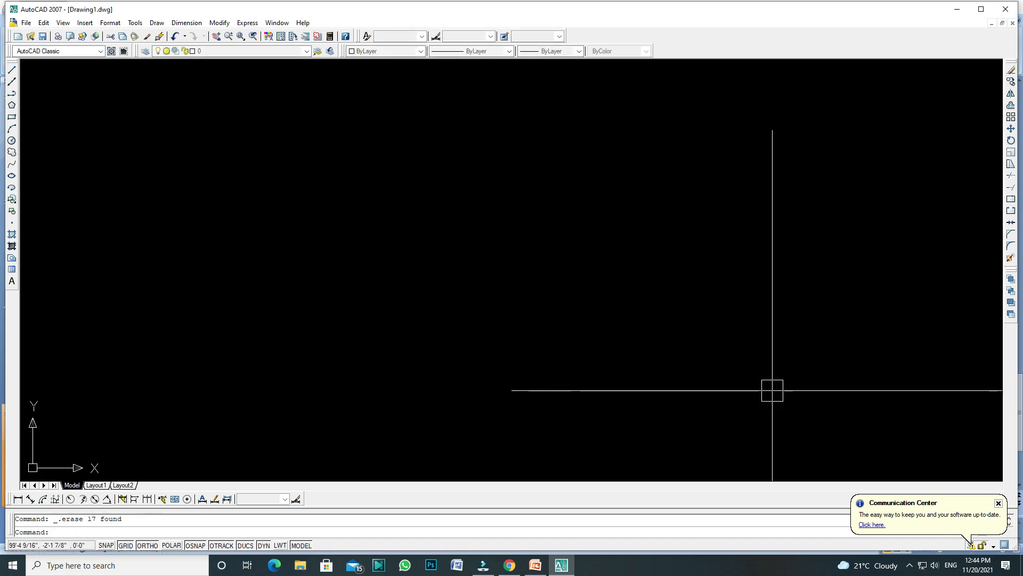
Look up the short key for BOUNDARY on the PowerPoint slide and return to AutoCAD.
click(534, 566)
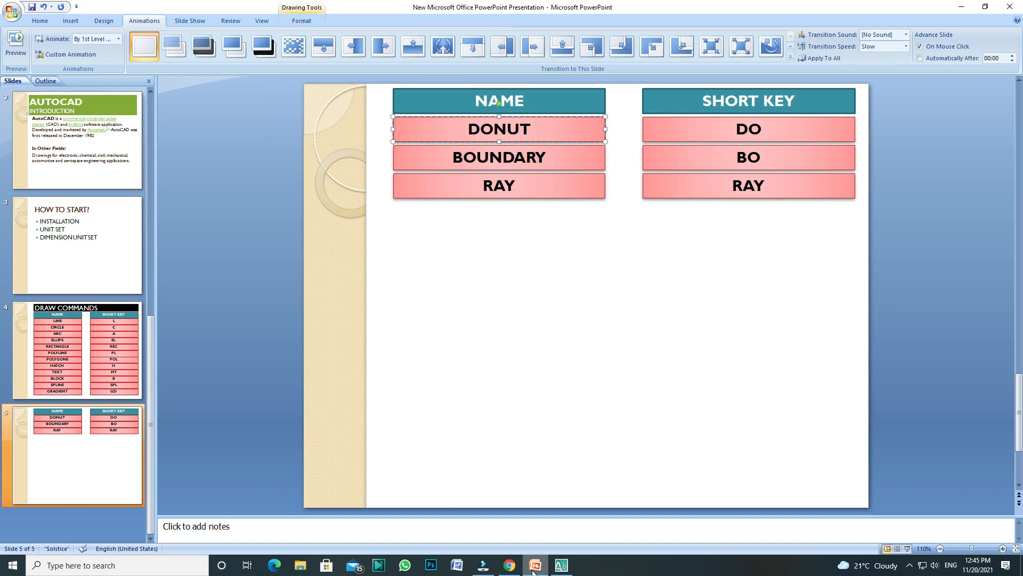
click(534, 569)
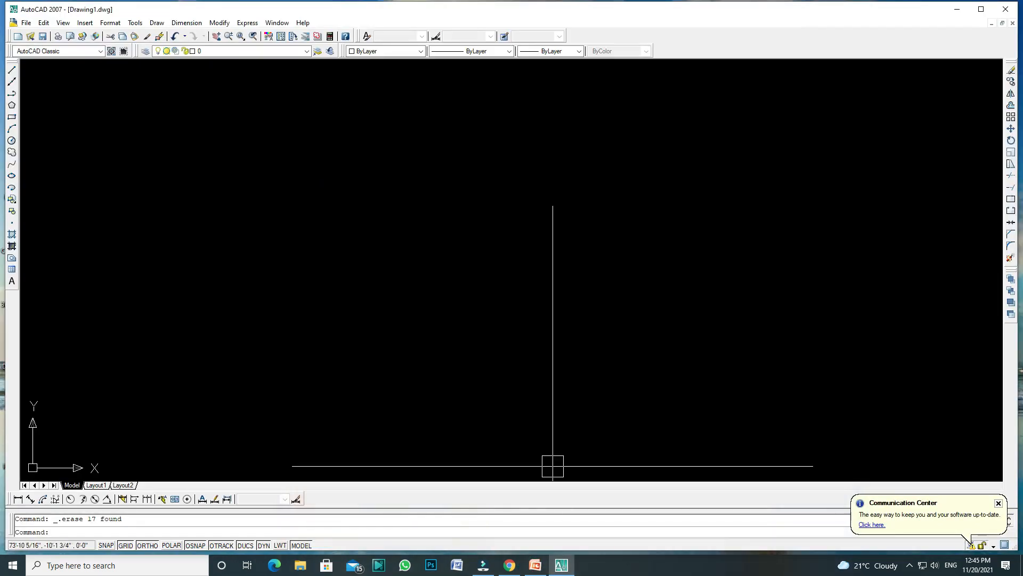
Draw an irregular, many-sided polyline outline about 134' long in total with Ortho off, returning to its start point.
key(Escape)
text(PL)
key(Return)
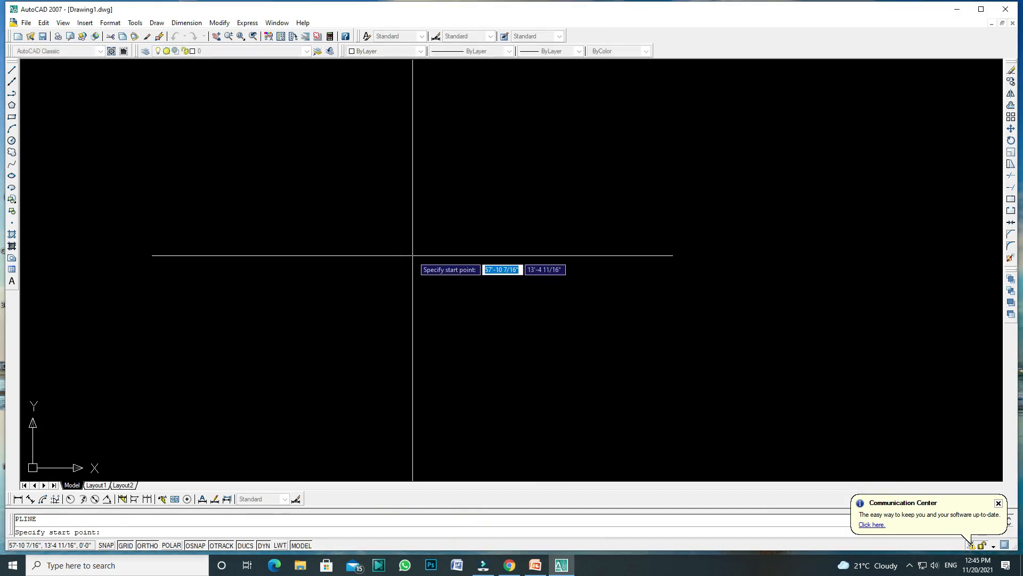
click(370, 153)
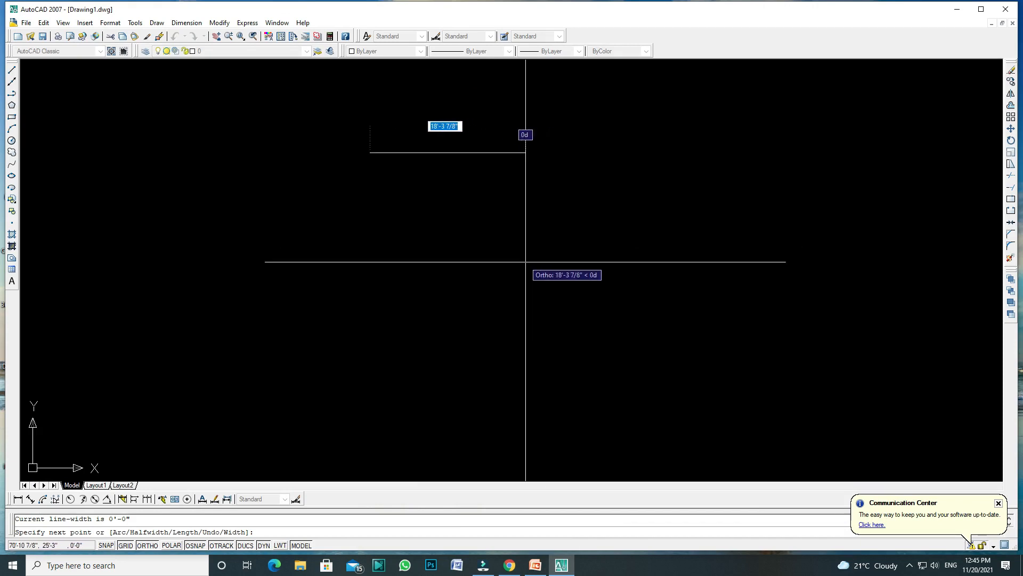
key(F8)
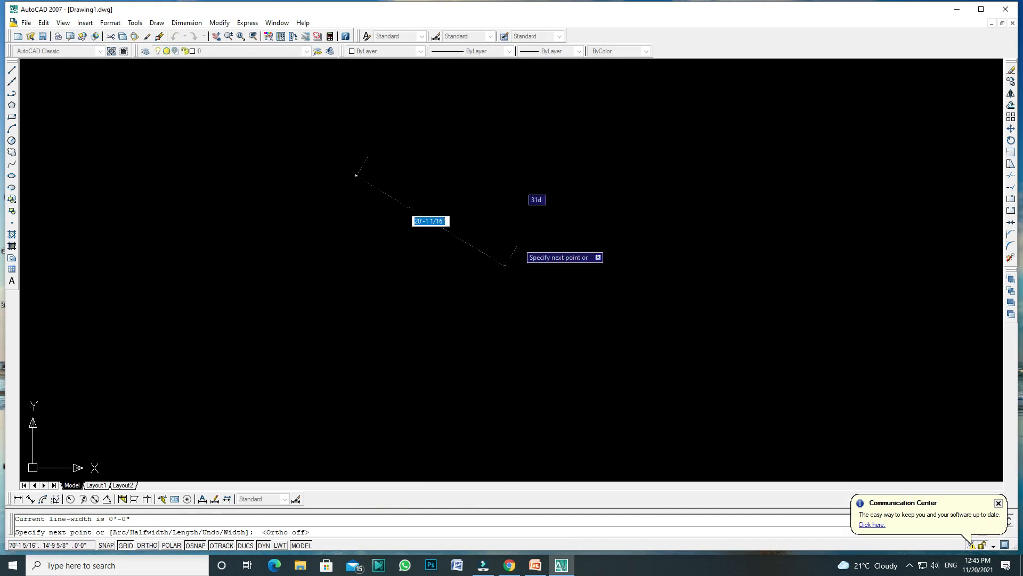
click(525, 160)
click(675, 301)
click(530, 381)
click(487, 433)
click(390, 419)
click(301, 376)
click(263, 344)
click(243, 278)
click(250, 187)
click(258, 150)
click(282, 133)
click(355, 156)
click(371, 153)
key(Escape)
key(Escape)
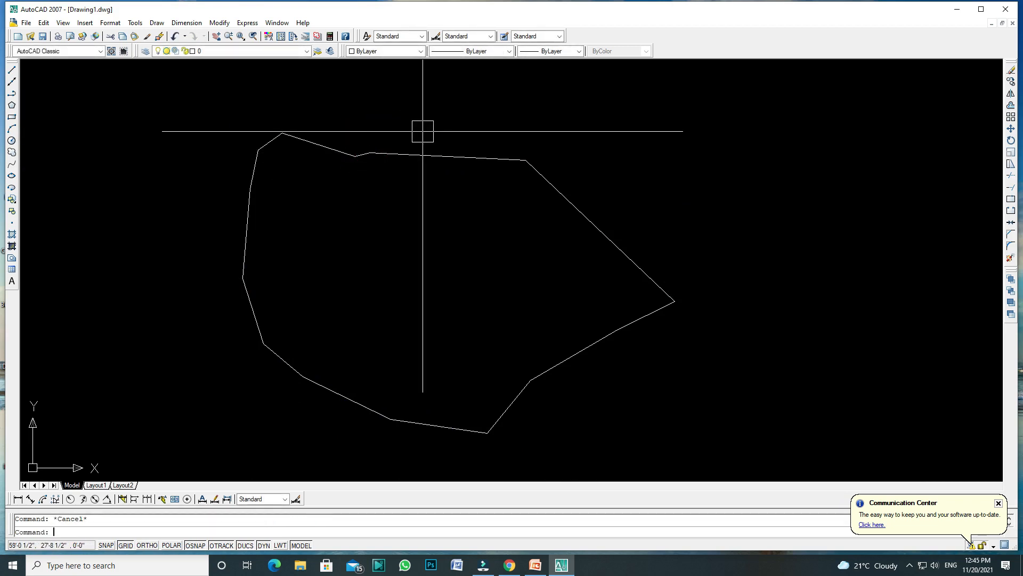
List the properties of the polyline outline to read its area and length, and close the listing.
click(457, 157)
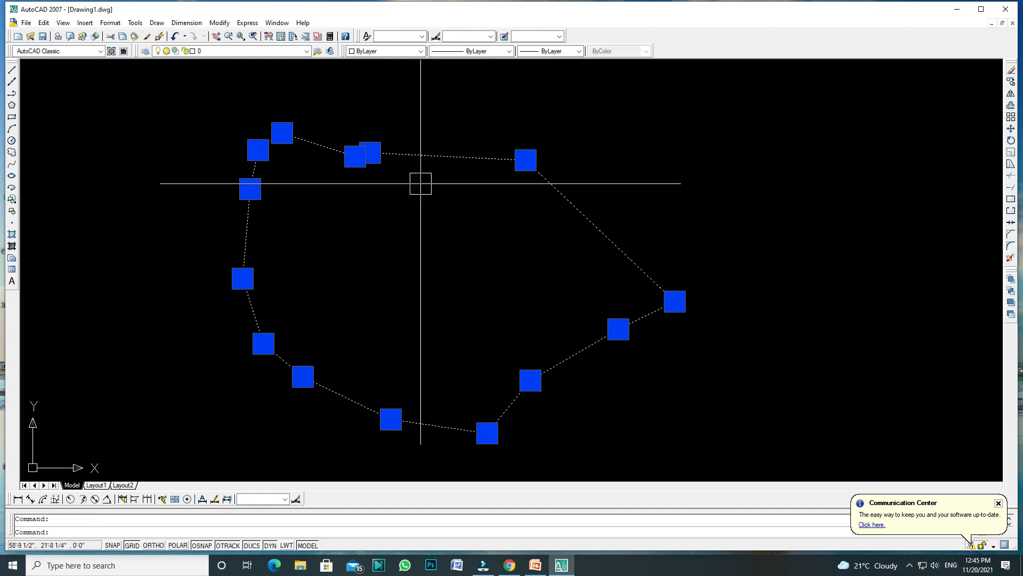
key(Escape)
text(LIST)
key(Return)
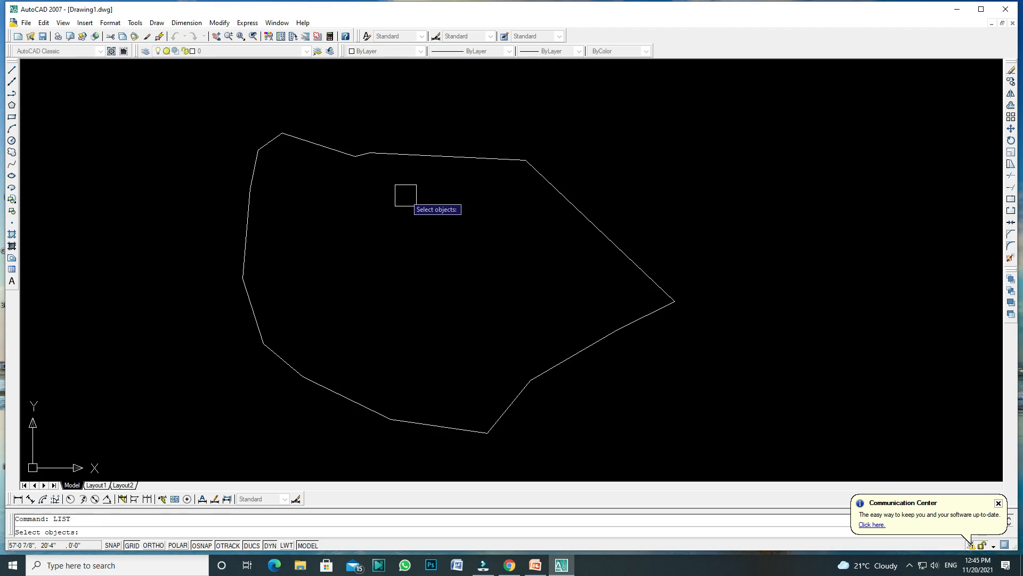
click(427, 166)
key(Return)
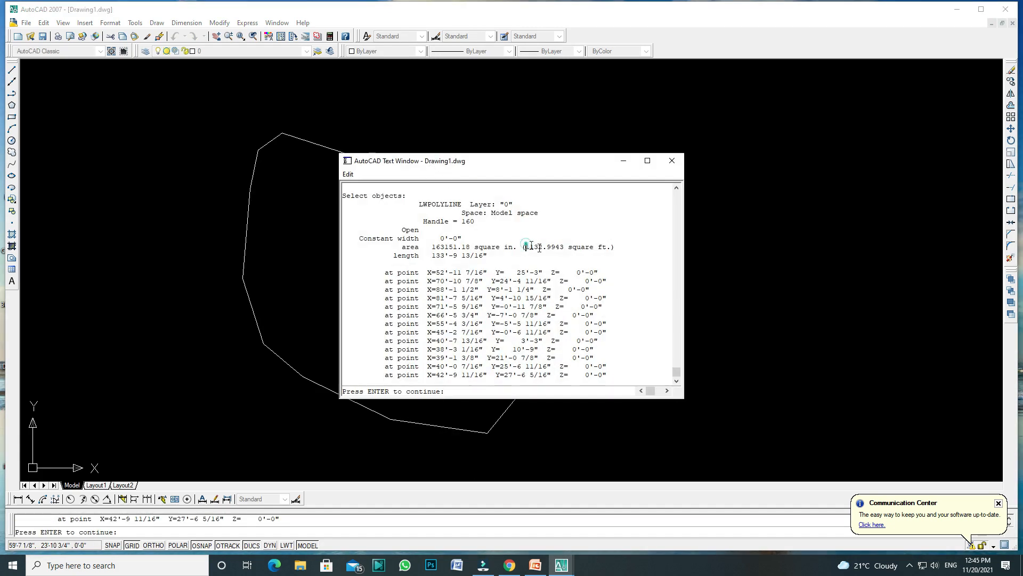
click(672, 162)
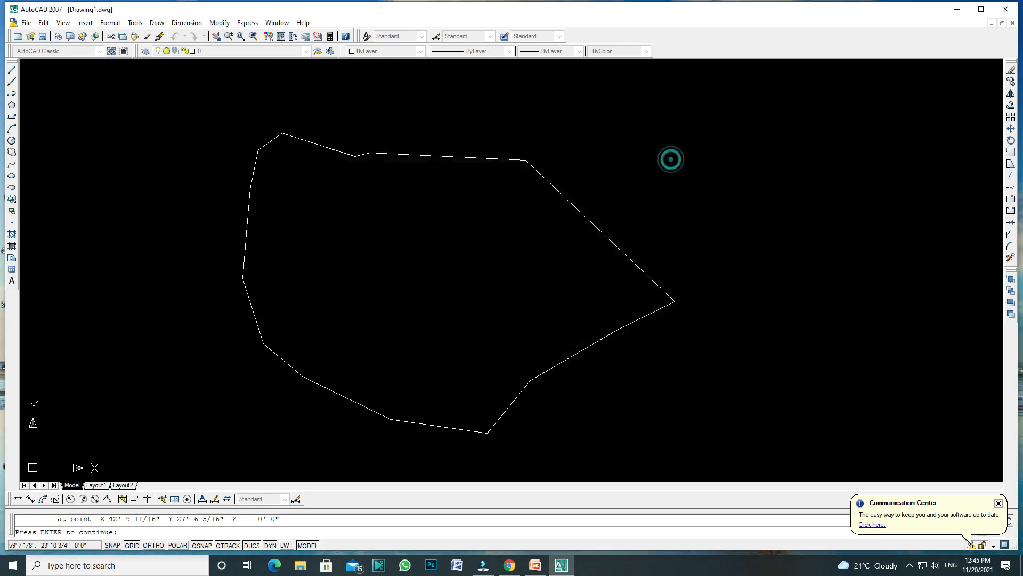
key(Escape)
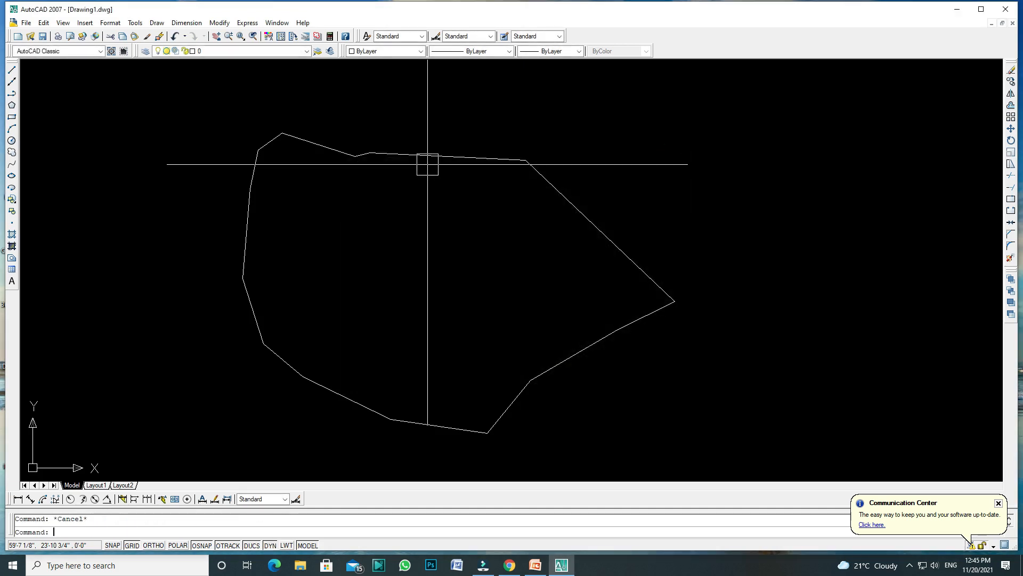
Explode the polyline outline into separate lines and select its long upper segment on its own.
click(488, 149)
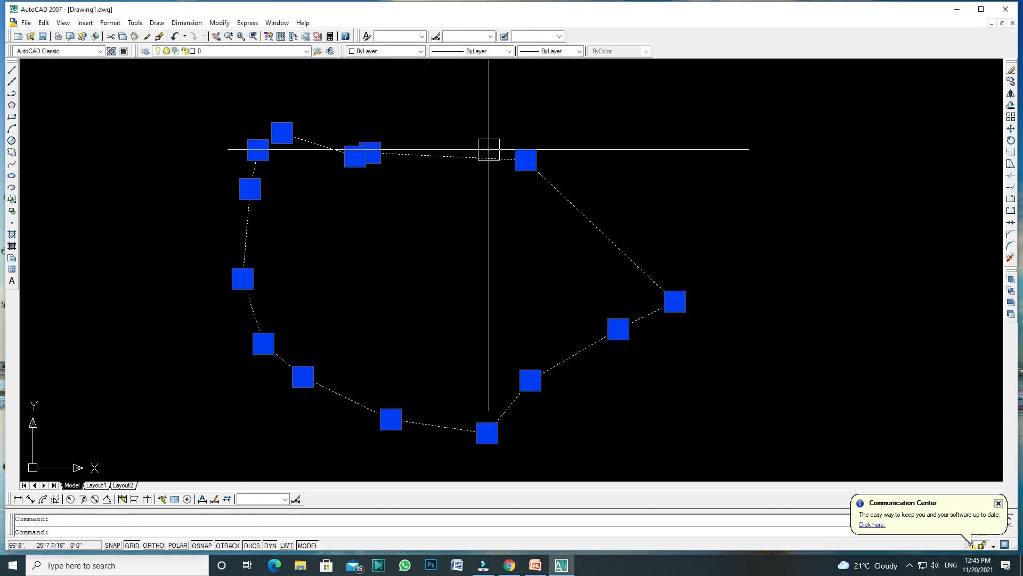
key(Escape)
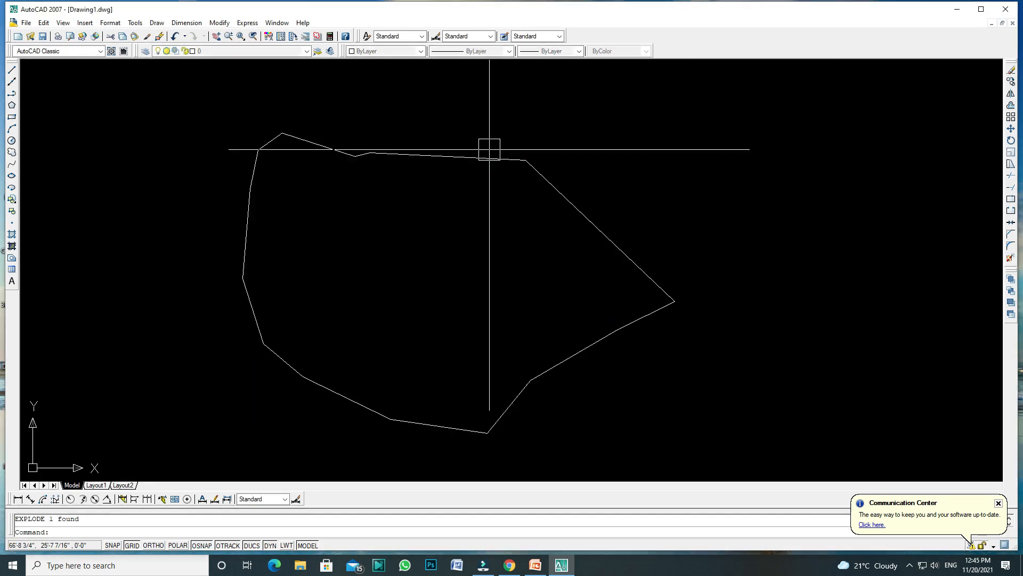
click(470, 161)
click(473, 151)
click(470, 155)
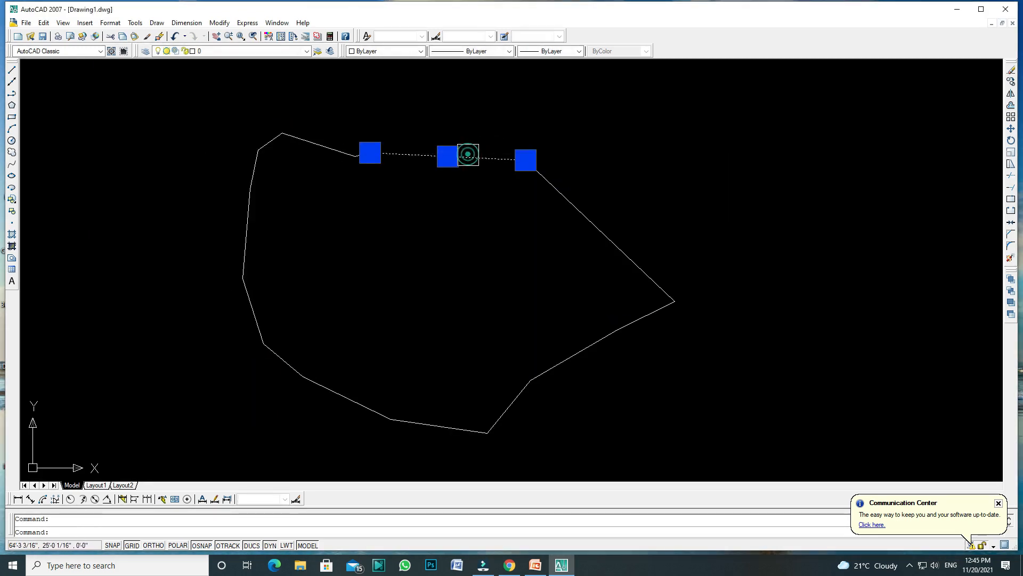
Select four more segments of the exploded outline individually to check that they are separate lines, and clear the selection.
click(559, 192)
click(600, 335)
click(507, 406)
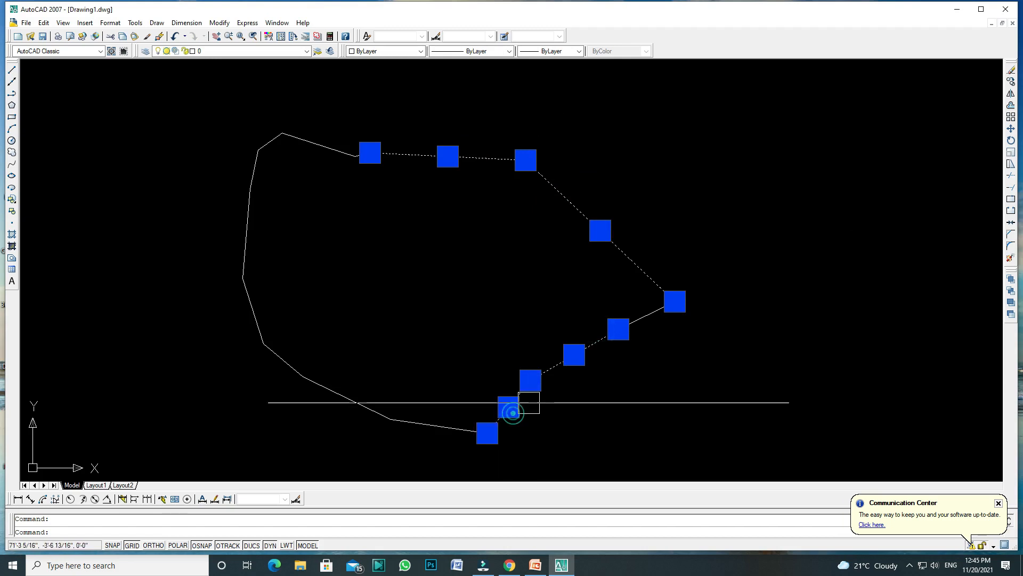
click(393, 414)
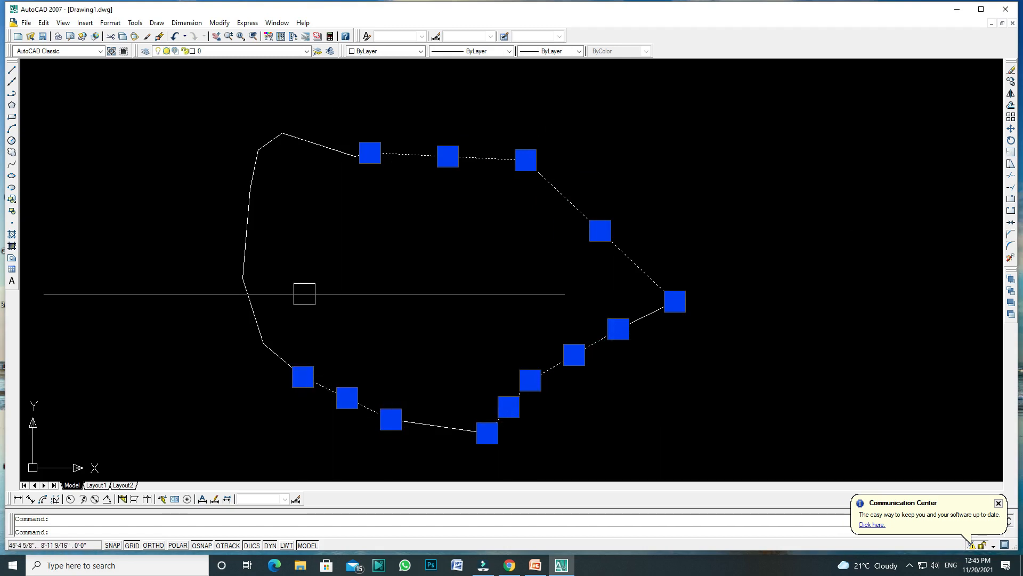
key(Escape)
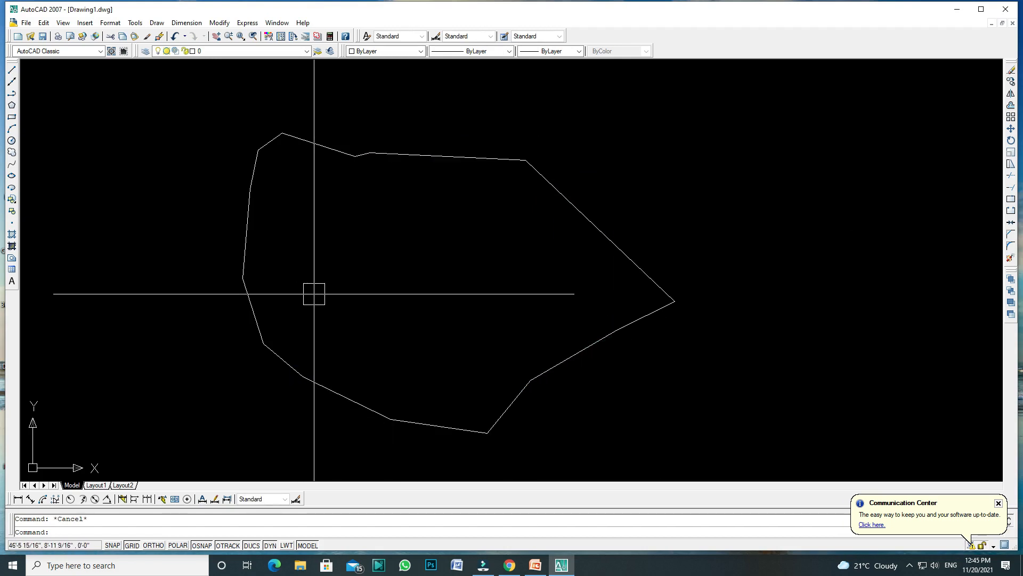
Check the short key for BOUNDARY on the PowerPoint slide and return to the AutoCAD drawing.
click(508, 566)
click(507, 567)
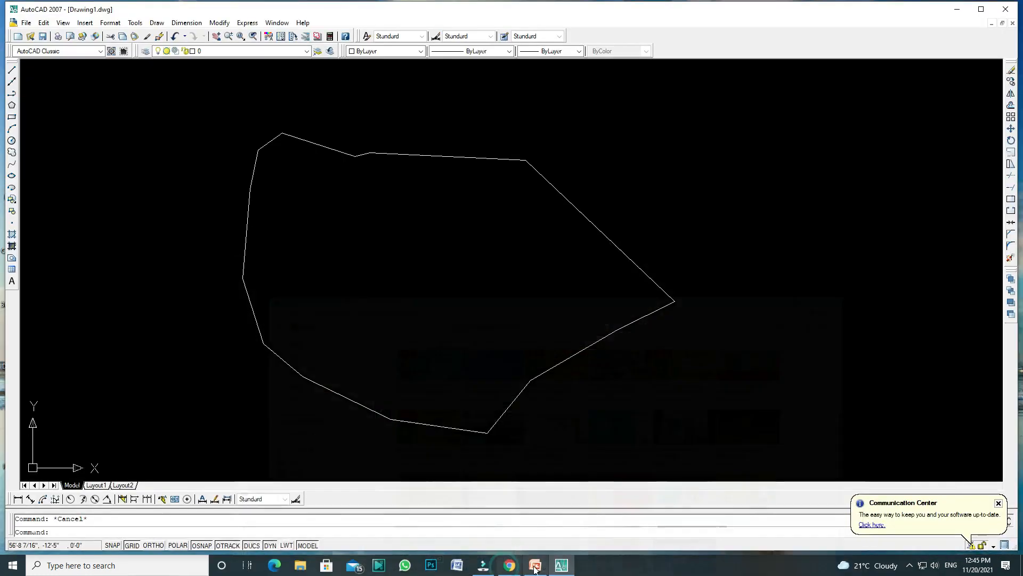
click(535, 566)
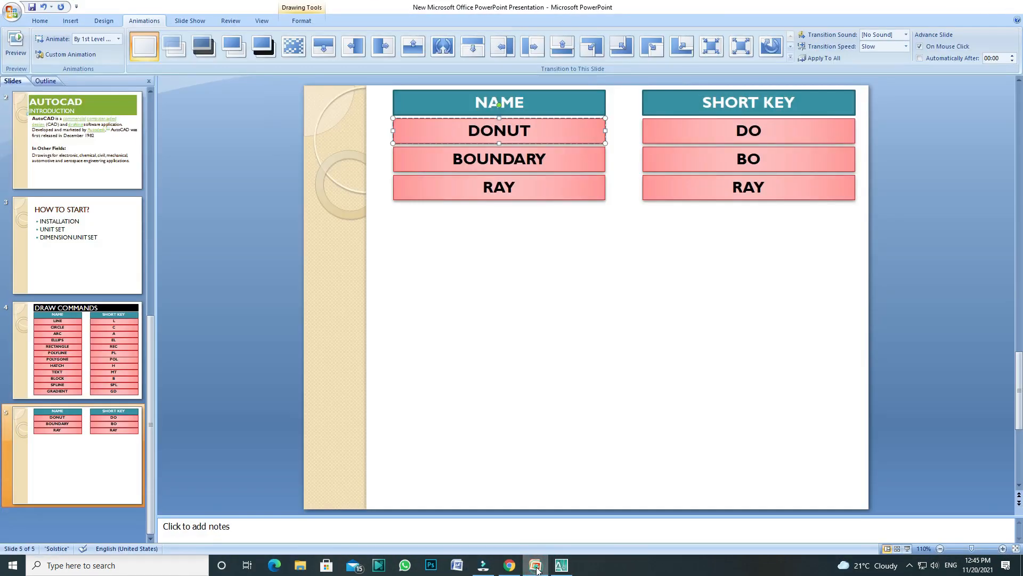
click(535, 566)
Create a boundary from the closed outline with object type Polyline, picking at the outline's upper-left peak.
text(B)
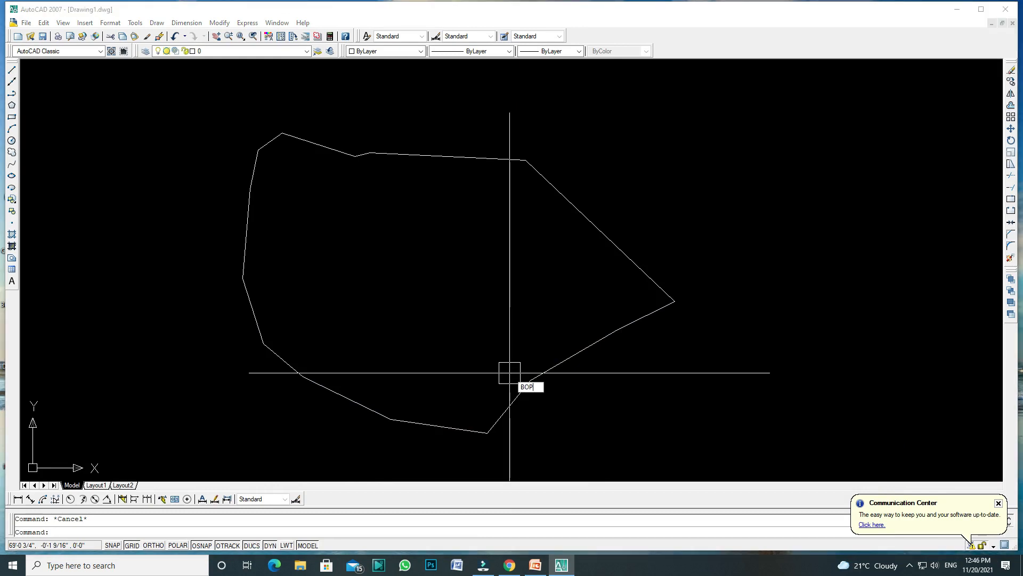
text(O)
key(Return)
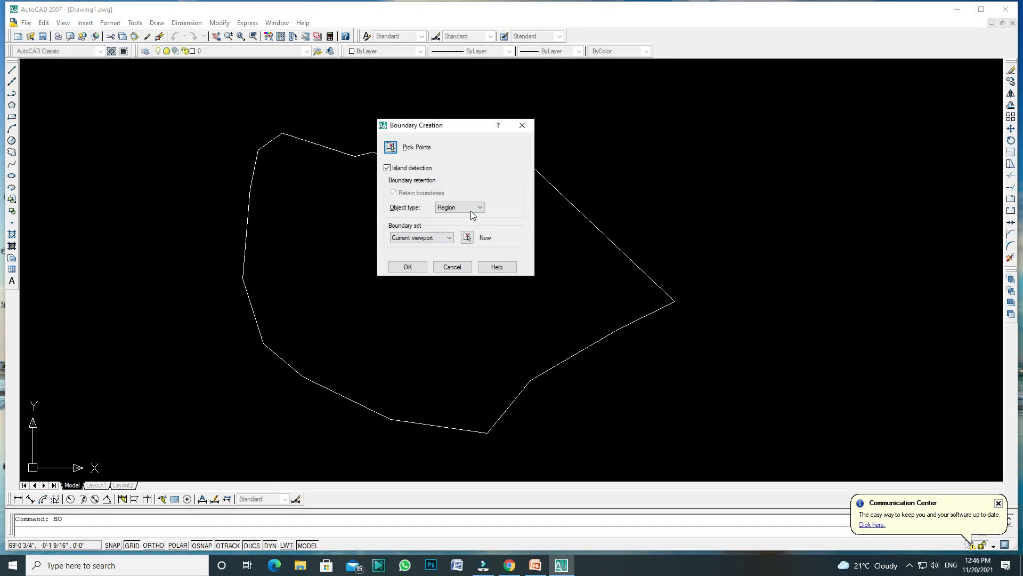
click(452, 222)
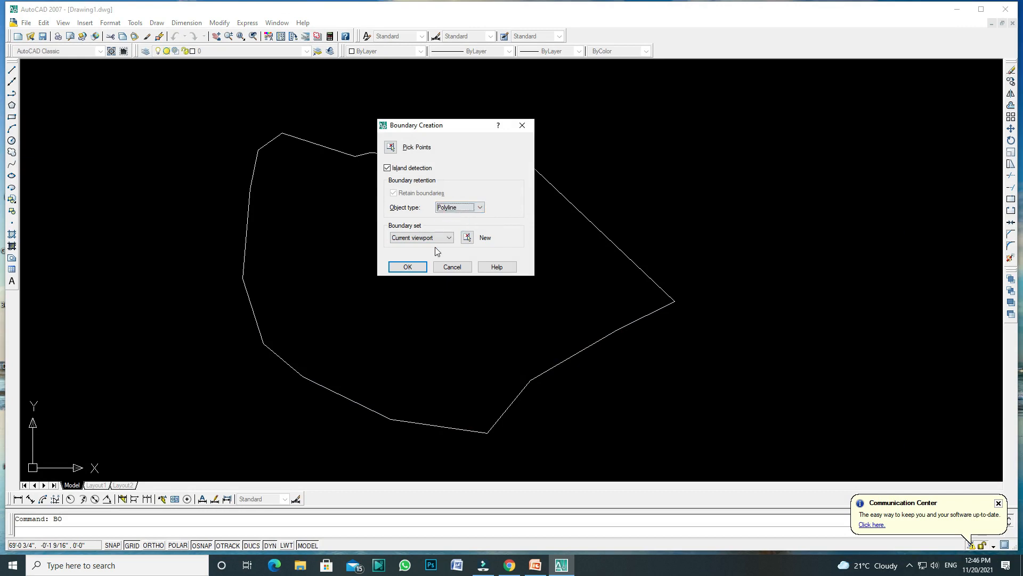
click(415, 267)
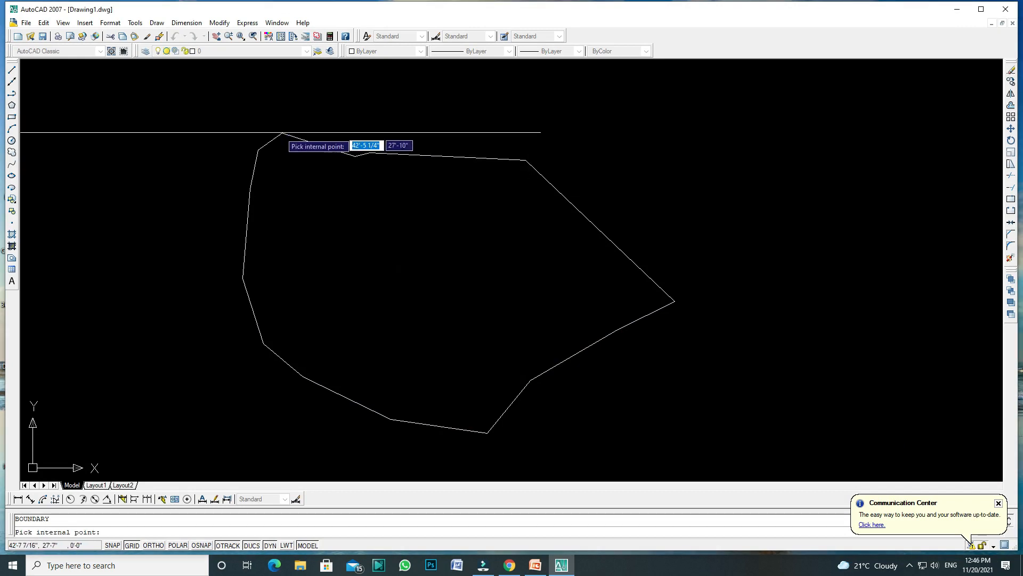
click(282, 134)
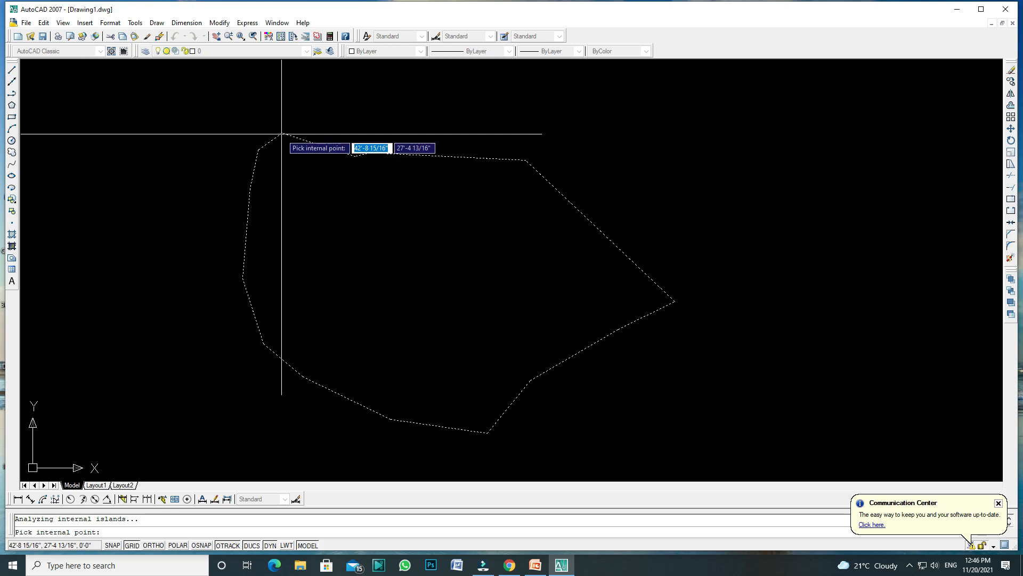
key(Return)
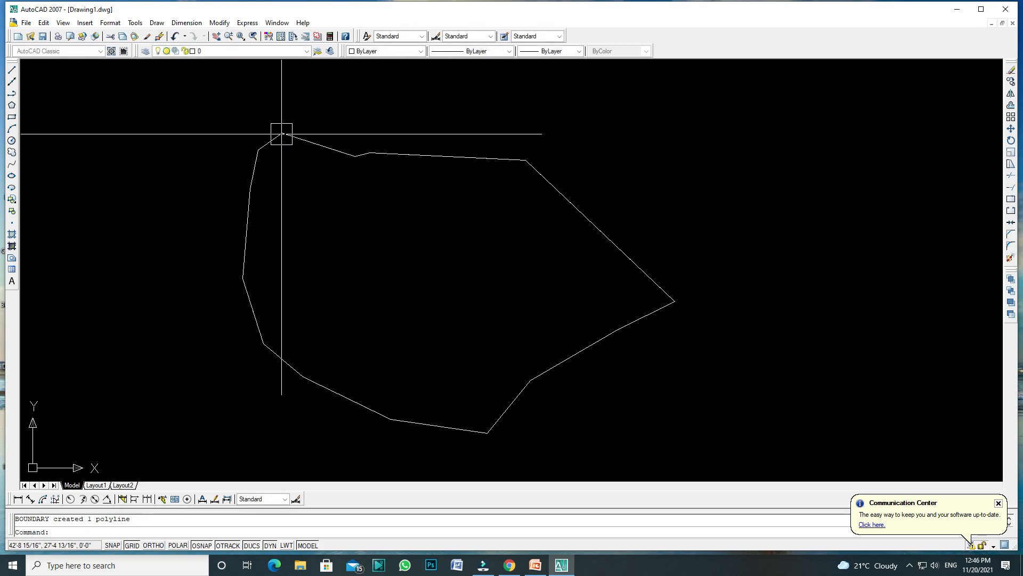
Try to create another polyline boundary by picking at the notch in the upper edge and near the sloping right edge.
key(Return)
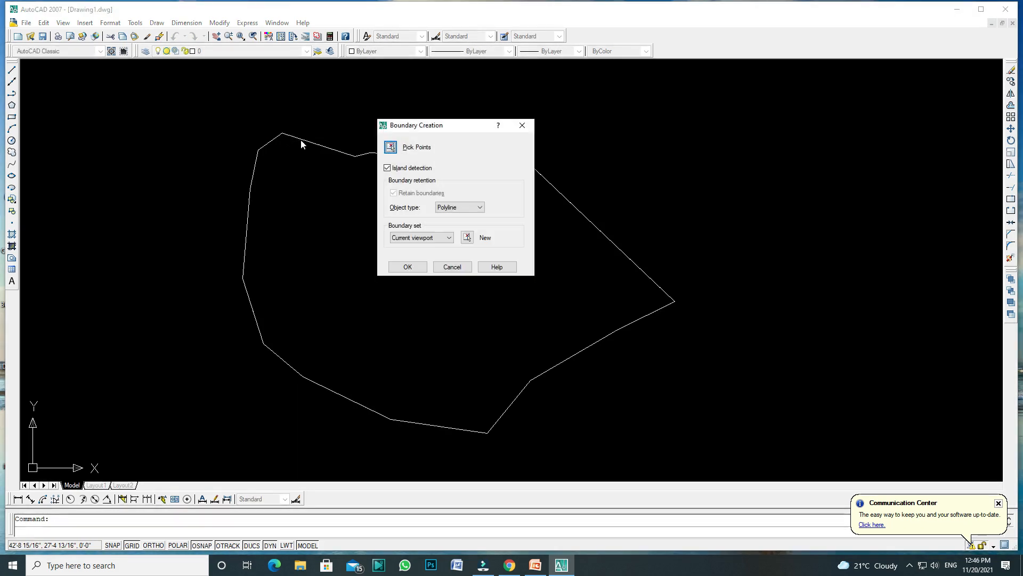
click(413, 269)
click(361, 156)
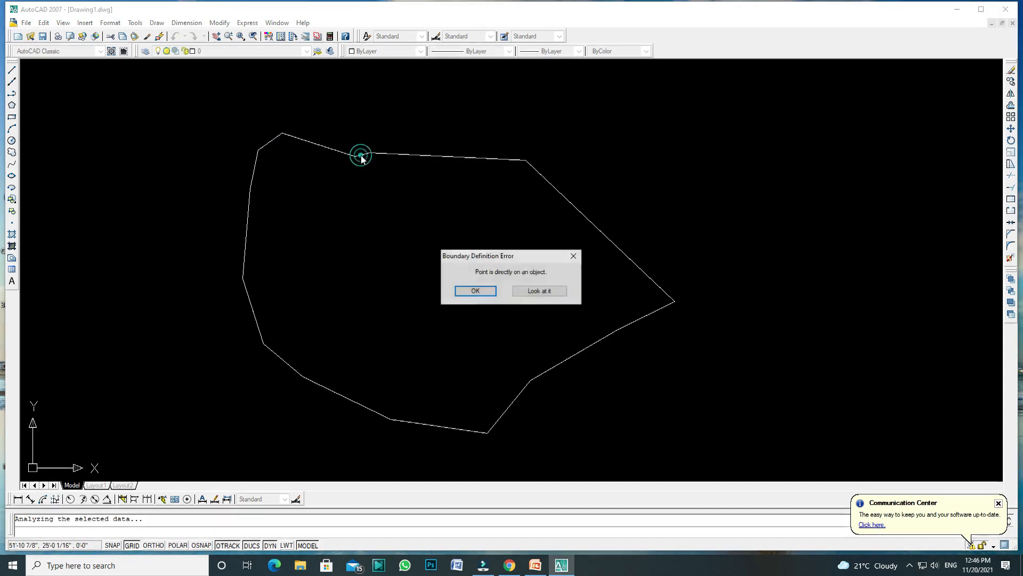
click(473, 291)
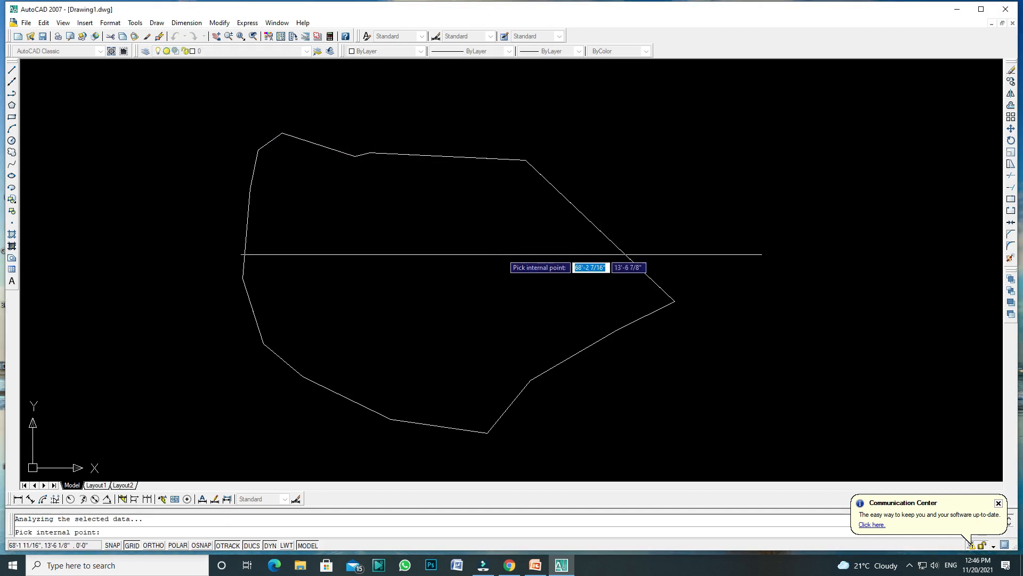
click(582, 233)
key(Return)
Erase the boundary polyline together with the outline's upper segments, and erase all the remaining outline lines.
key(ctrl+a)
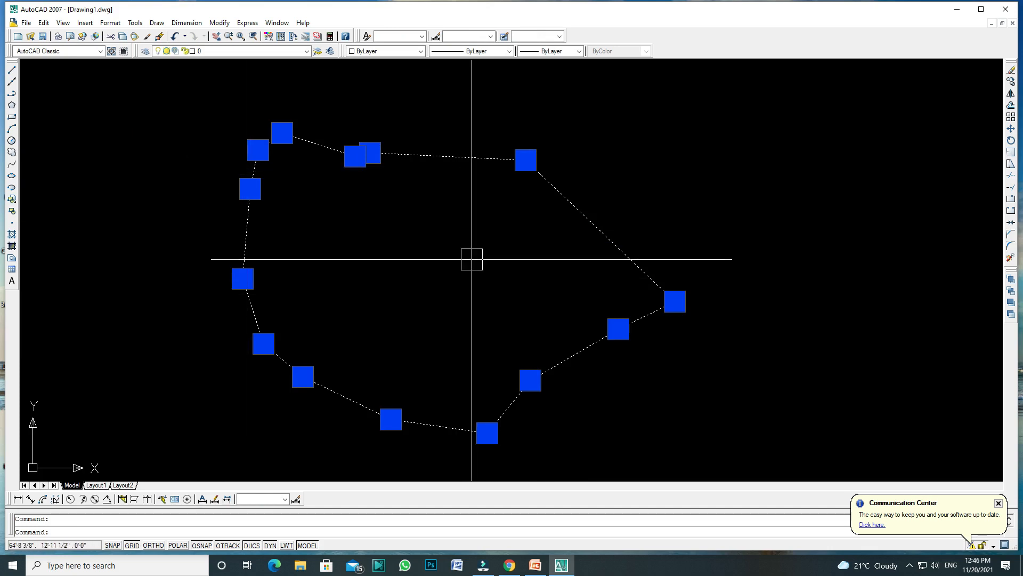
key(Escape)
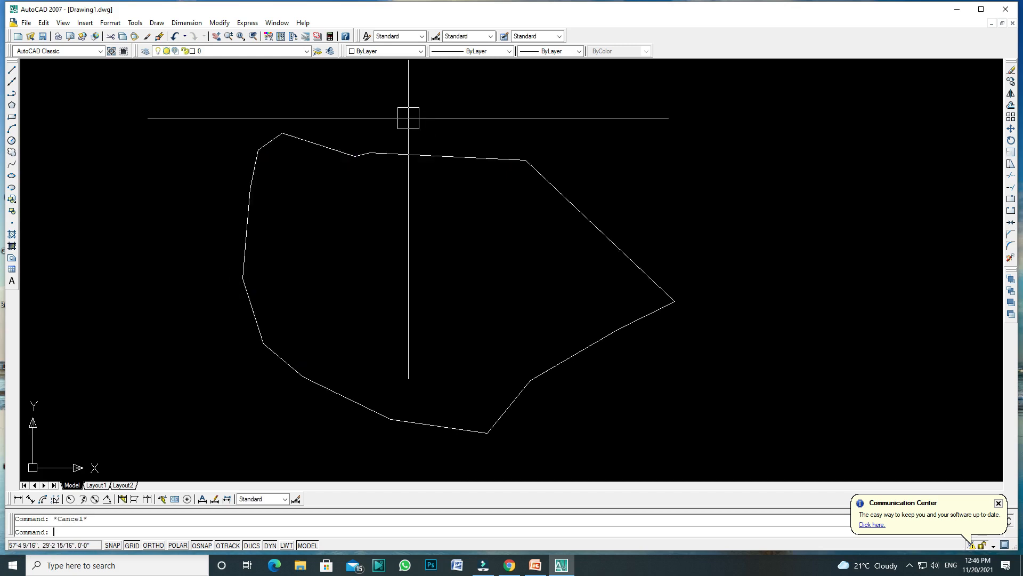
click(408, 118)
click(328, 190)
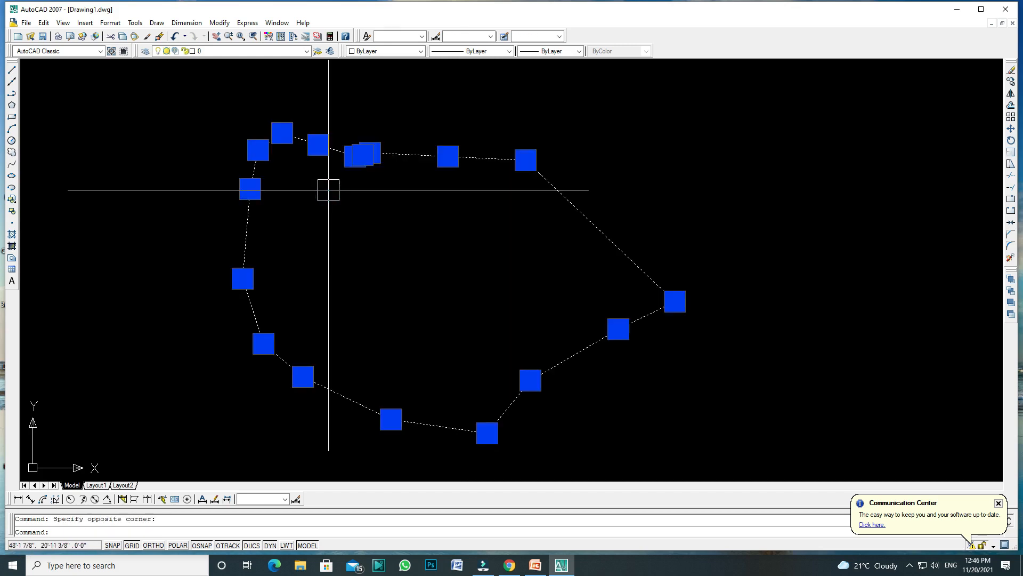
key(Delete)
click(737, 137)
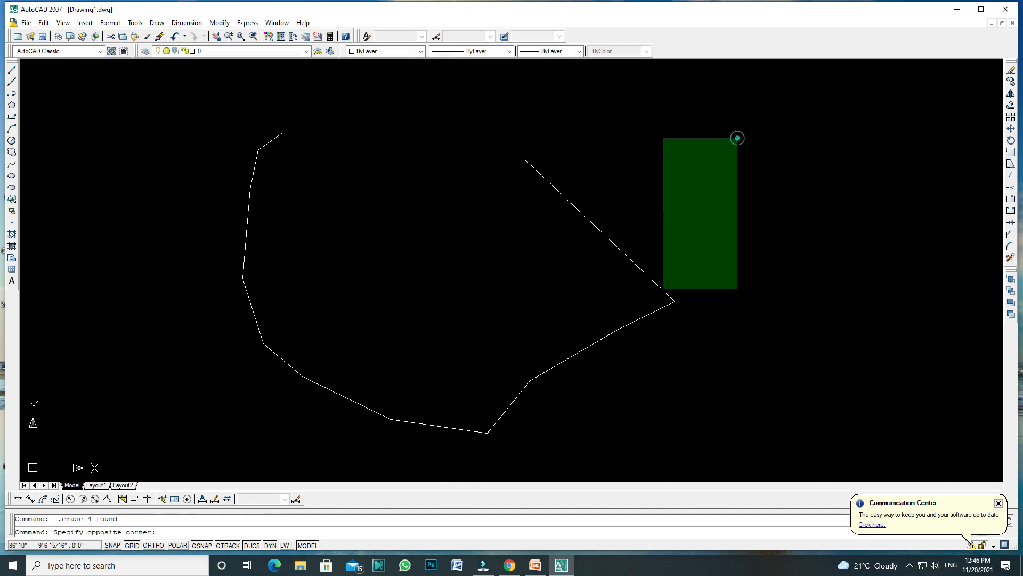
click(332, 469)
key(Delete)
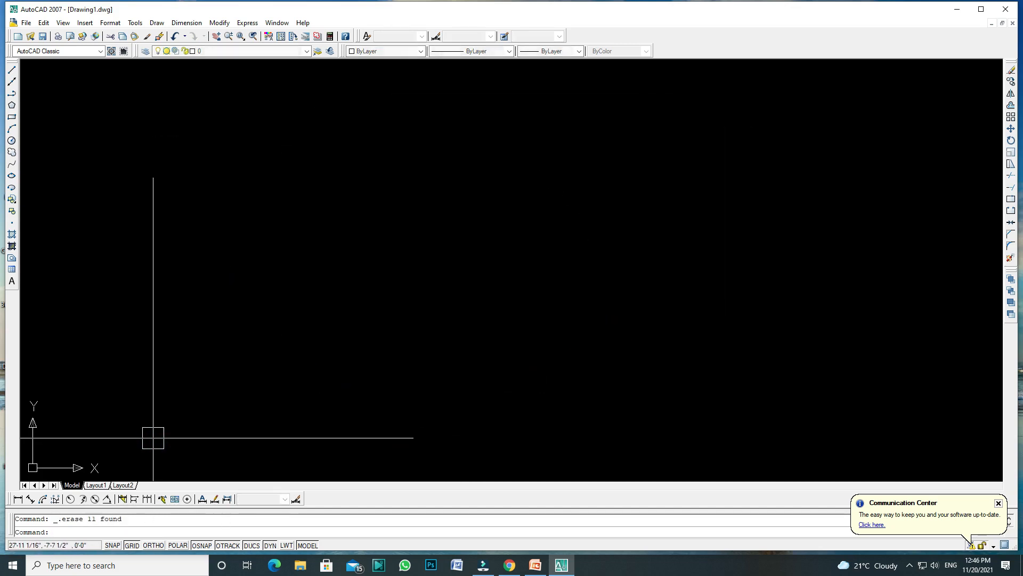
Check the short key for RAY on the PowerPoint slide, and draw nine rays fanning out from one point near the drawing's middle.
click(536, 571)
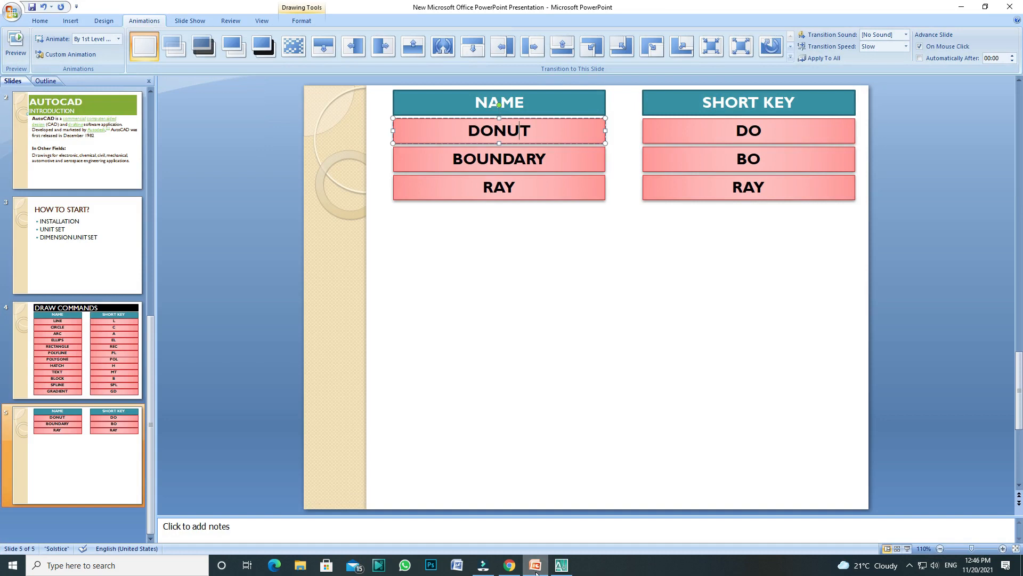
click(536, 570)
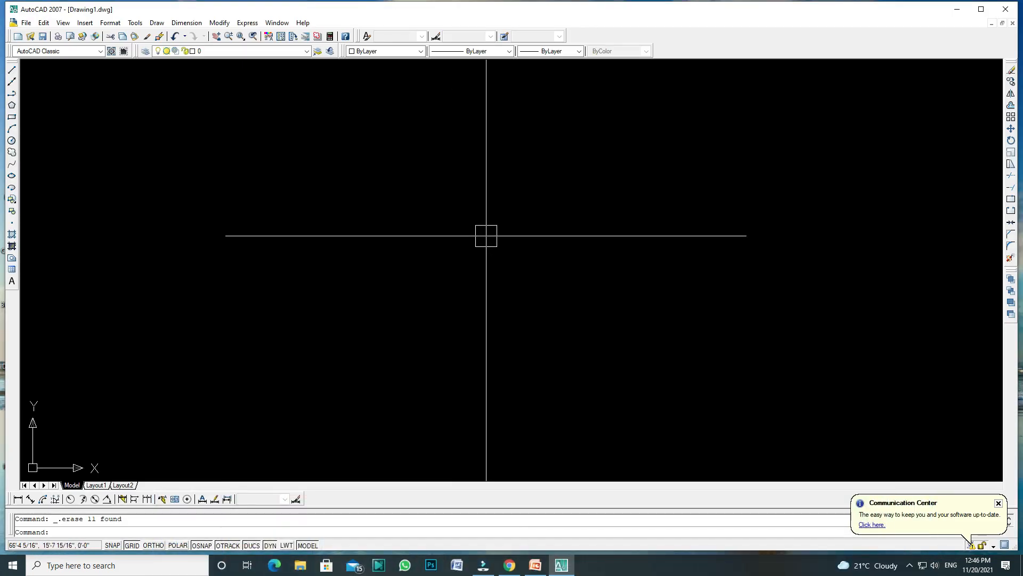
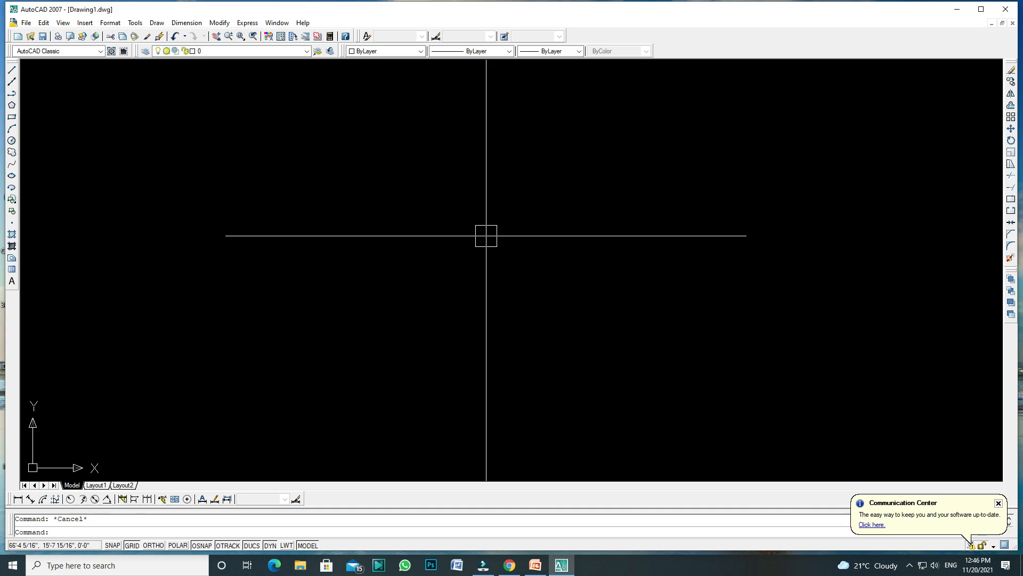
text(RAY)
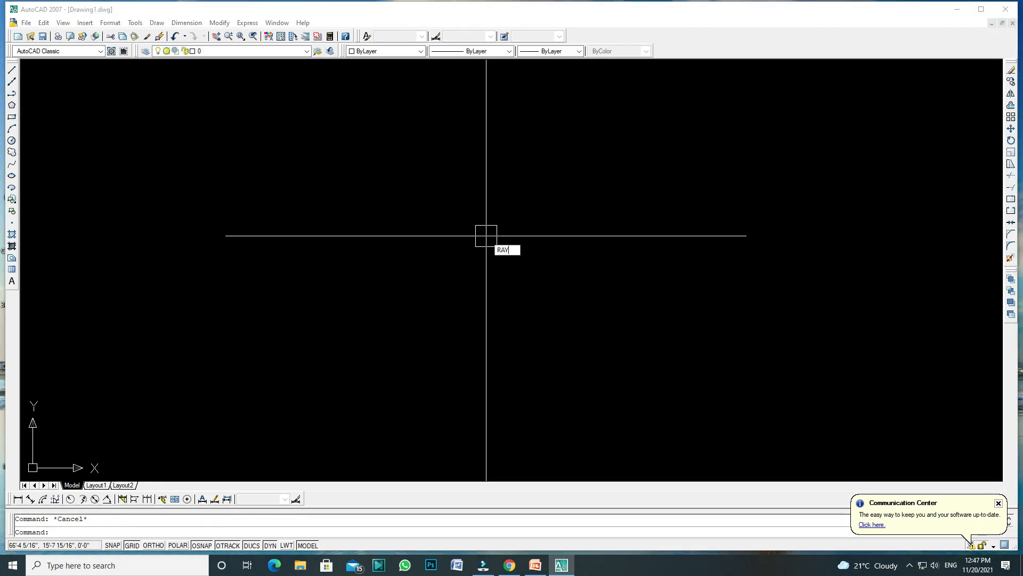
key(Return)
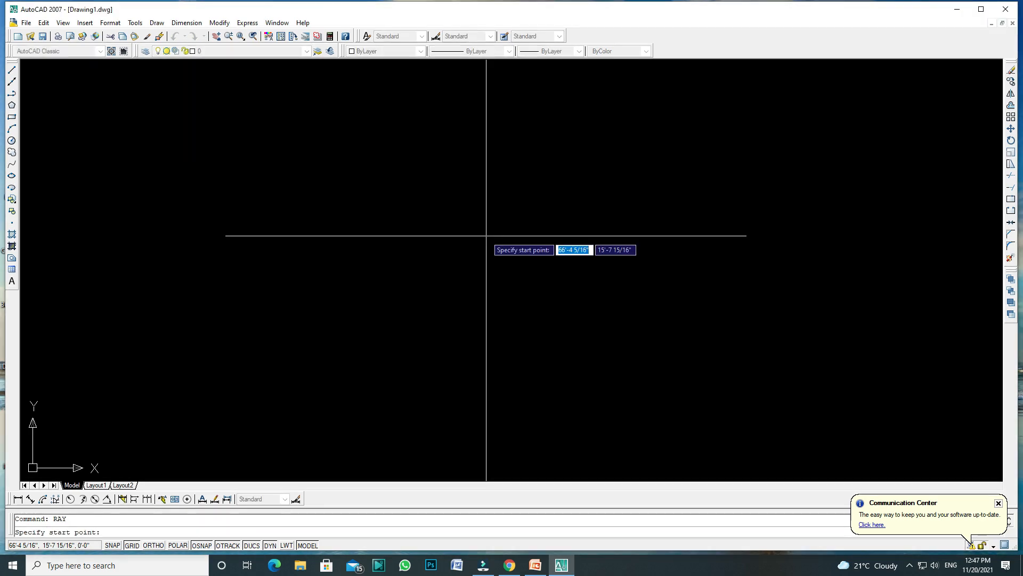
click(425, 252)
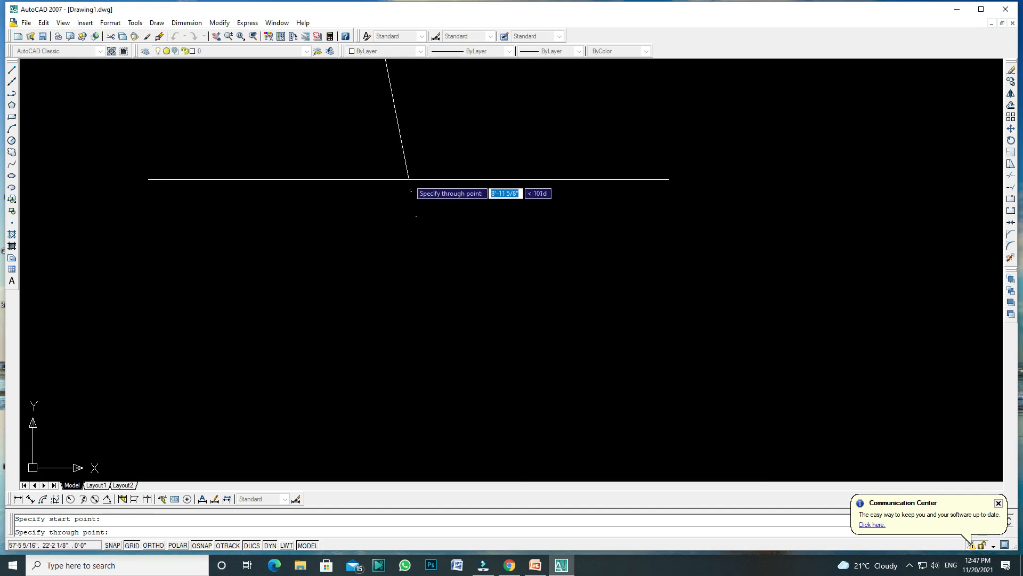
click(513, 183)
click(552, 231)
click(545, 287)
click(480, 342)
click(389, 338)
click(320, 262)
click(352, 206)
click(418, 173)
click(466, 158)
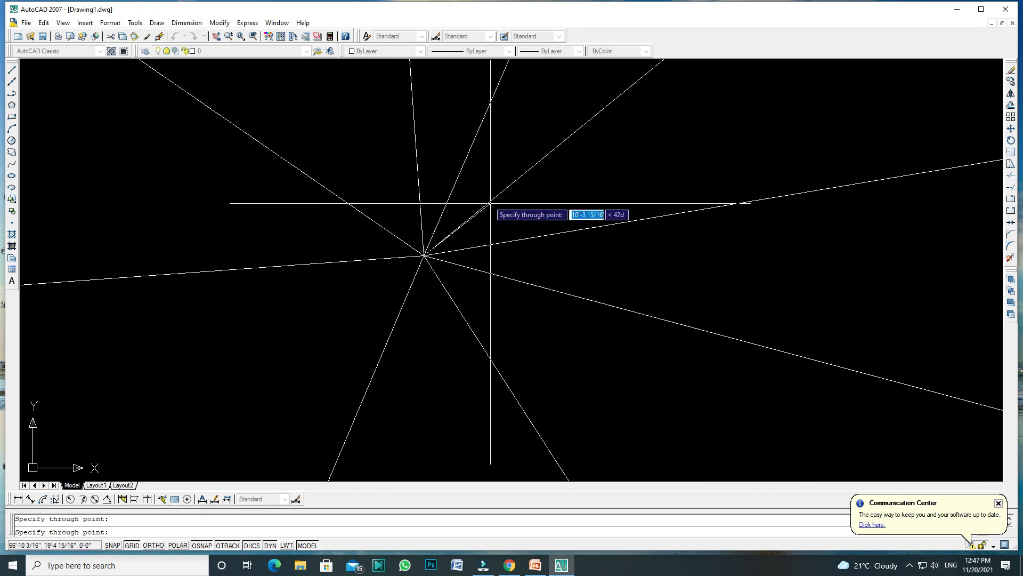
key(Escape)
Erase all nine rays with a crossing selection so that the drawing area is empty.
click(578, 181)
click(319, 322)
key(Delete)
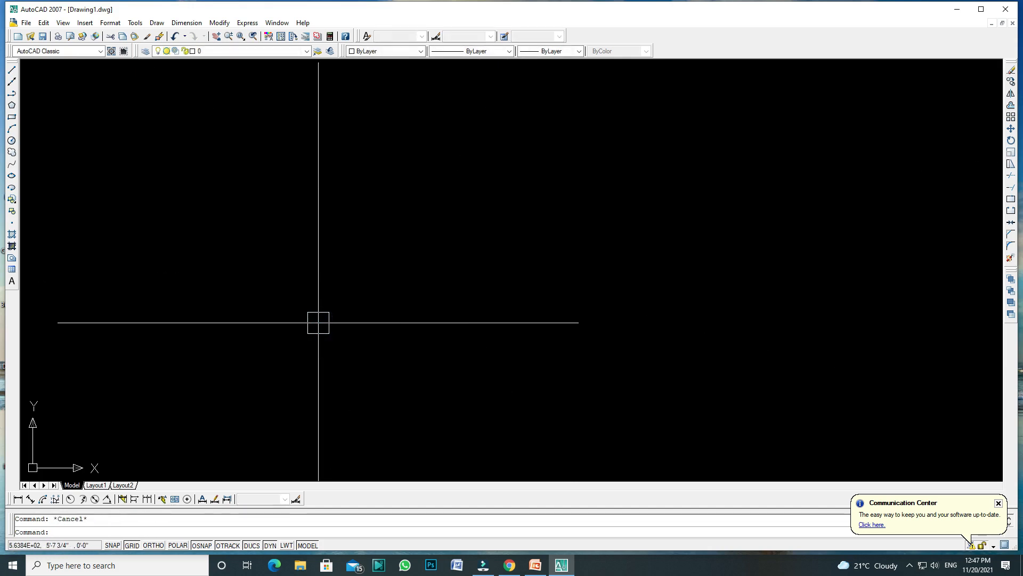
Draw a tall, narrow rectangle in the middle of the drawing area by picking two opposite corners.
text(RE)
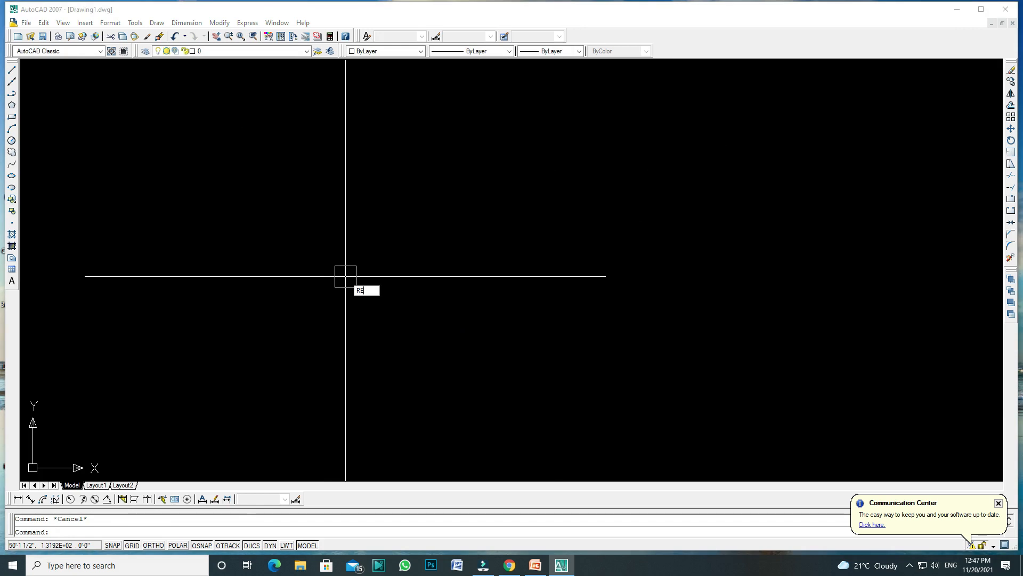
text(C)
key(Return)
click(390, 157)
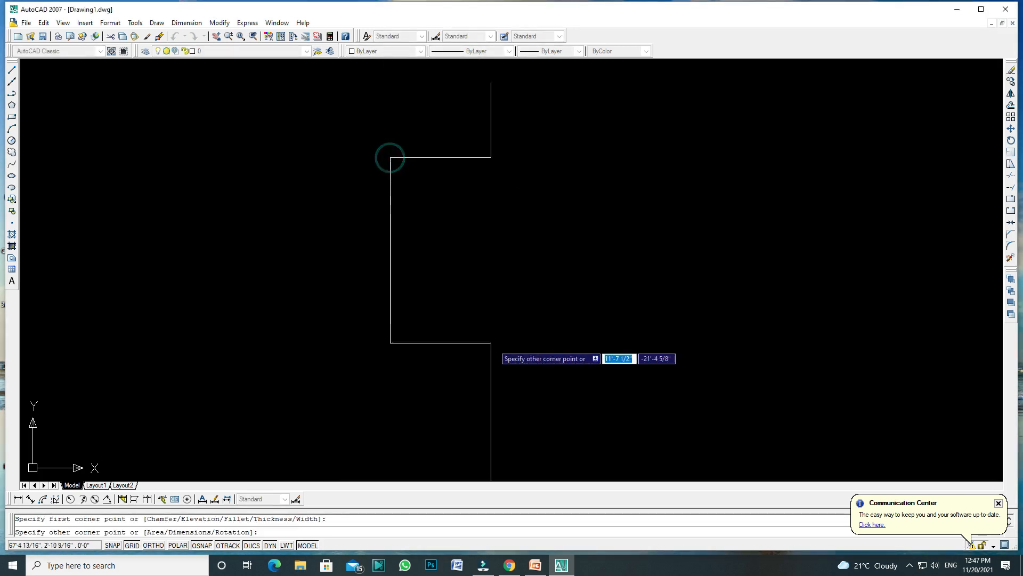
click(522, 451)
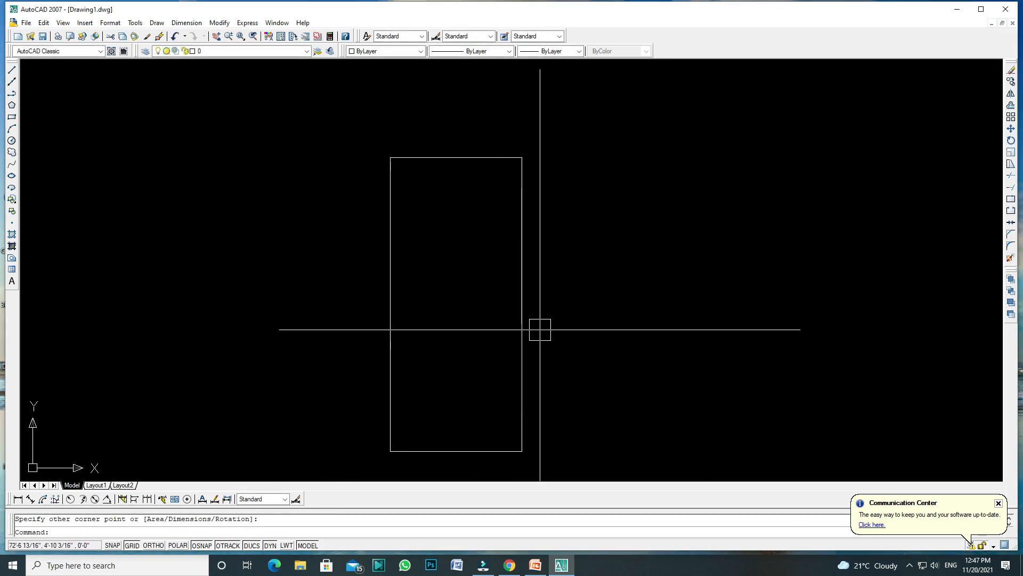
text(C)
key(Return)
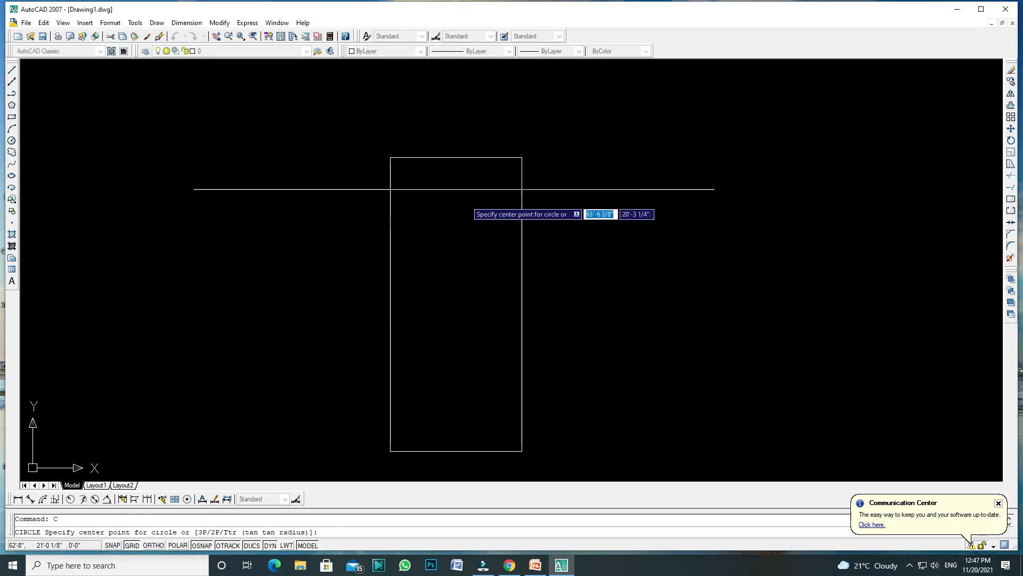
key(Escape)
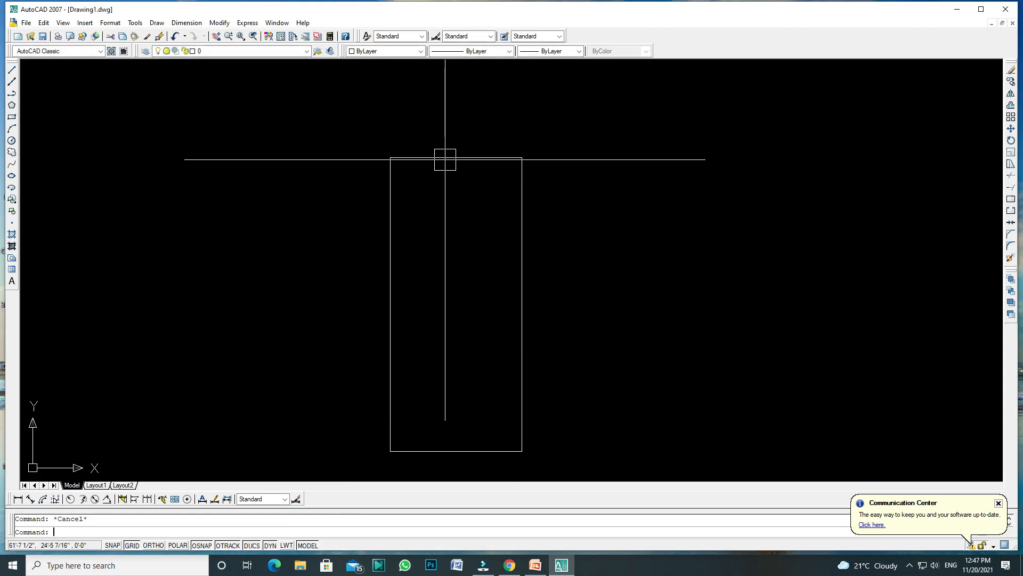
Draw a semicircular arc bulging upward above the rectangle, starting and ending at its two upper corners.
text(ARC)
key(Return)
click(392, 158)
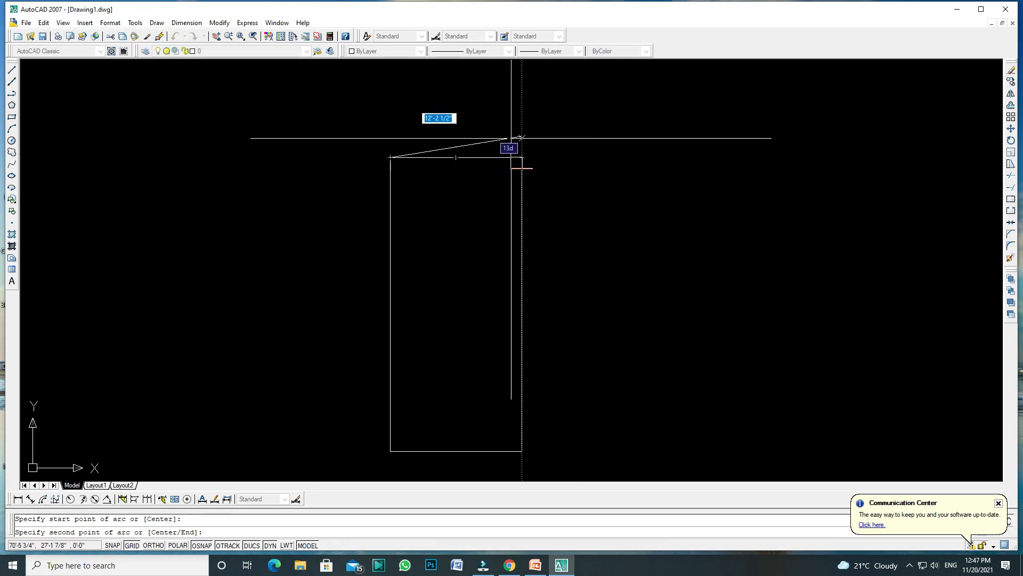
click(522, 157)
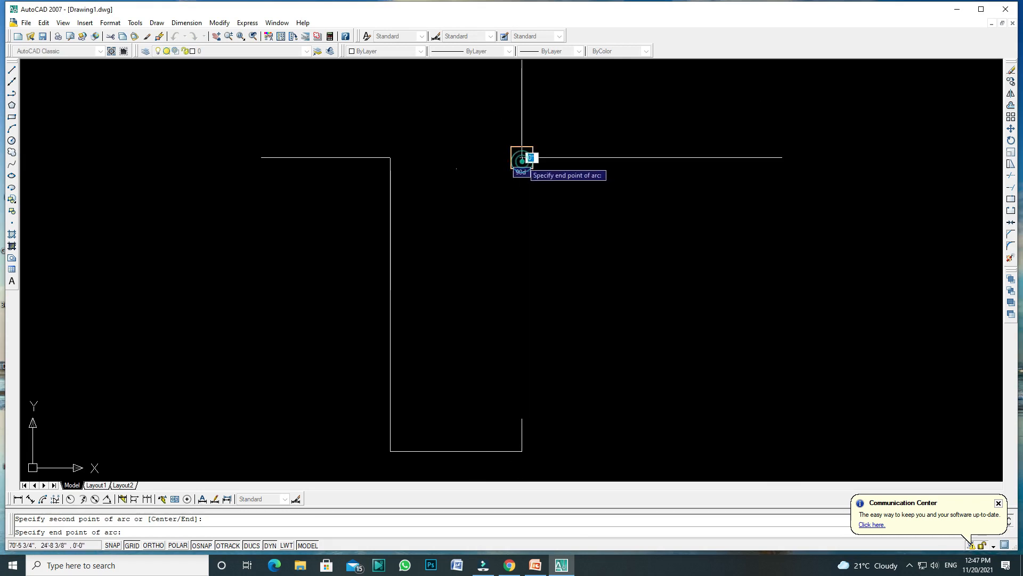
key(Return)
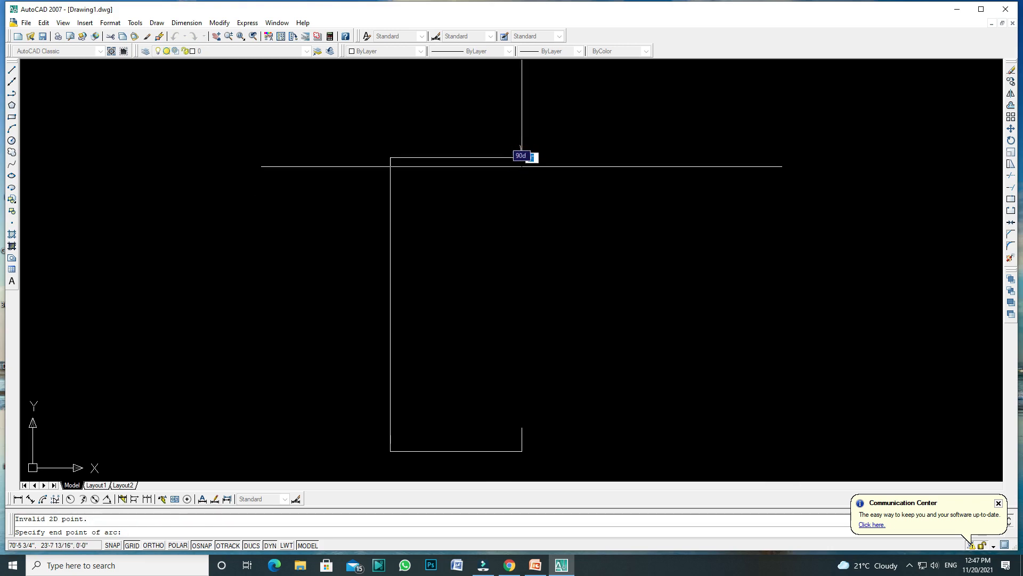
click(507, 199)
text(tr)
key(Return)
key(Return)
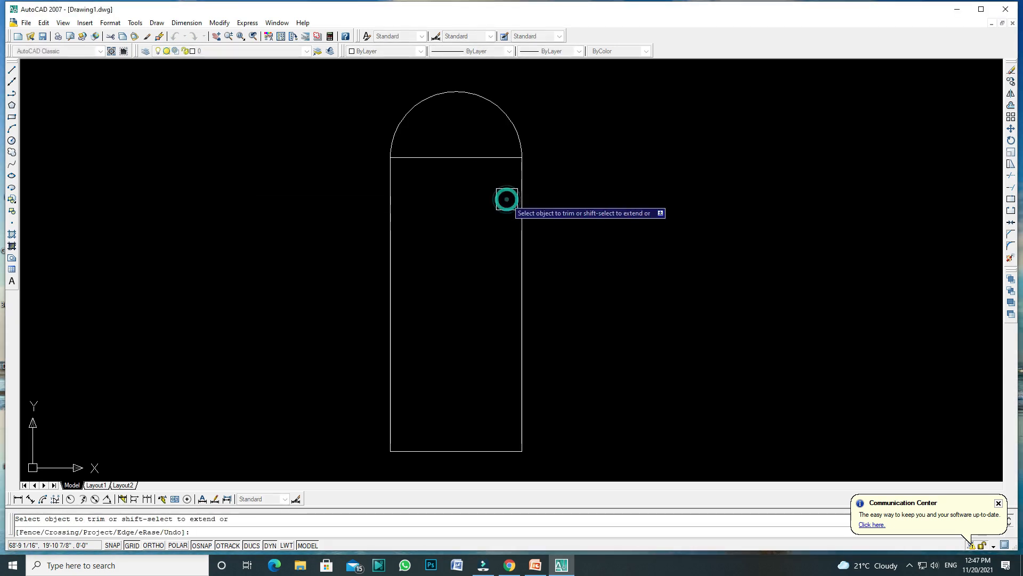
scroll(481, 88, up, 3)
key(Escape)
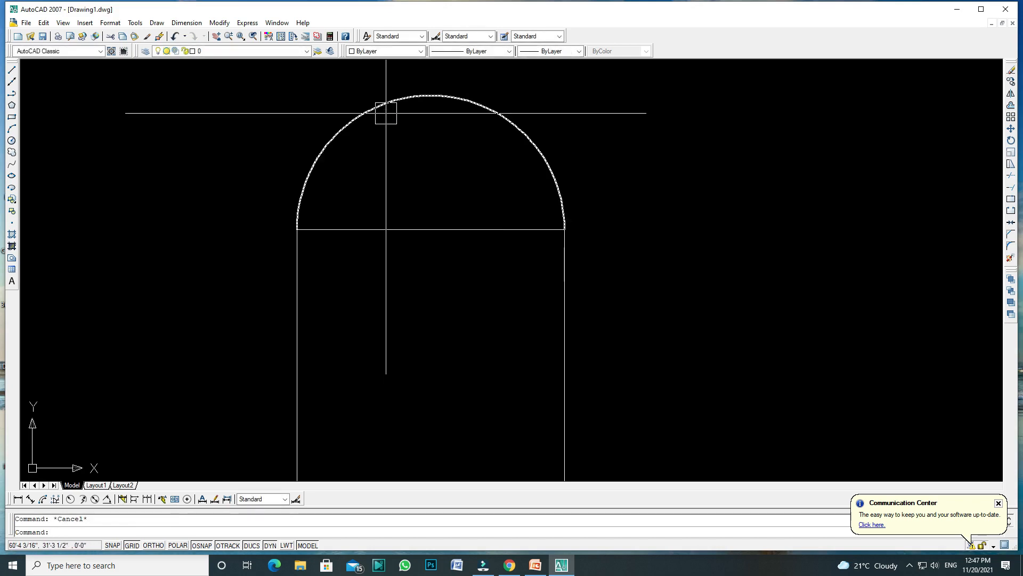
Select the arc and check which object snap modes are enabled in the drafting settings.
click(386, 113)
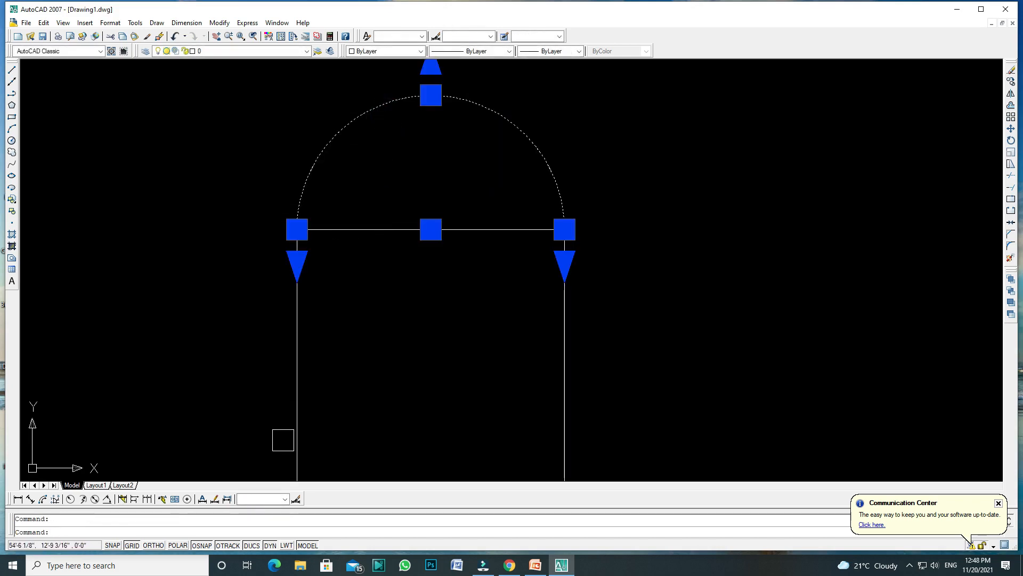
right_click(204, 546)
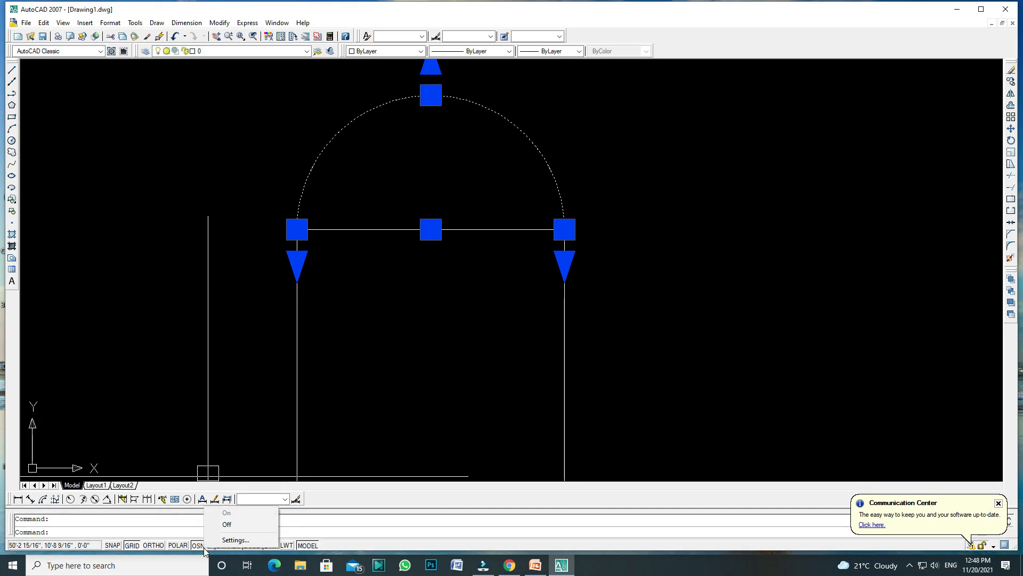
click(235, 540)
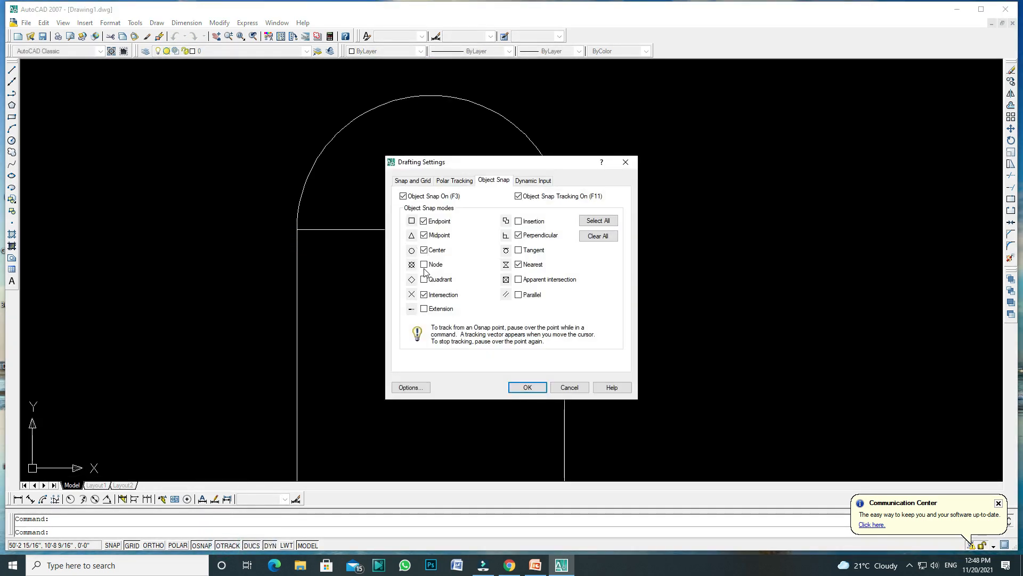
click(527, 386)
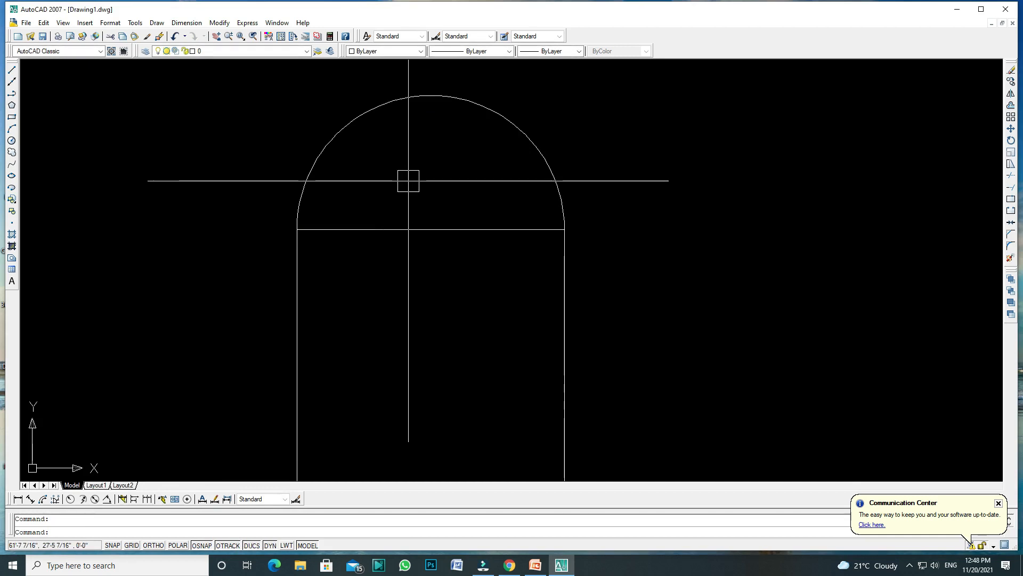
Draw seven rays from the midpoint of the rectangle's upper edge, fanning out through points spread along the arc.
text(RA)
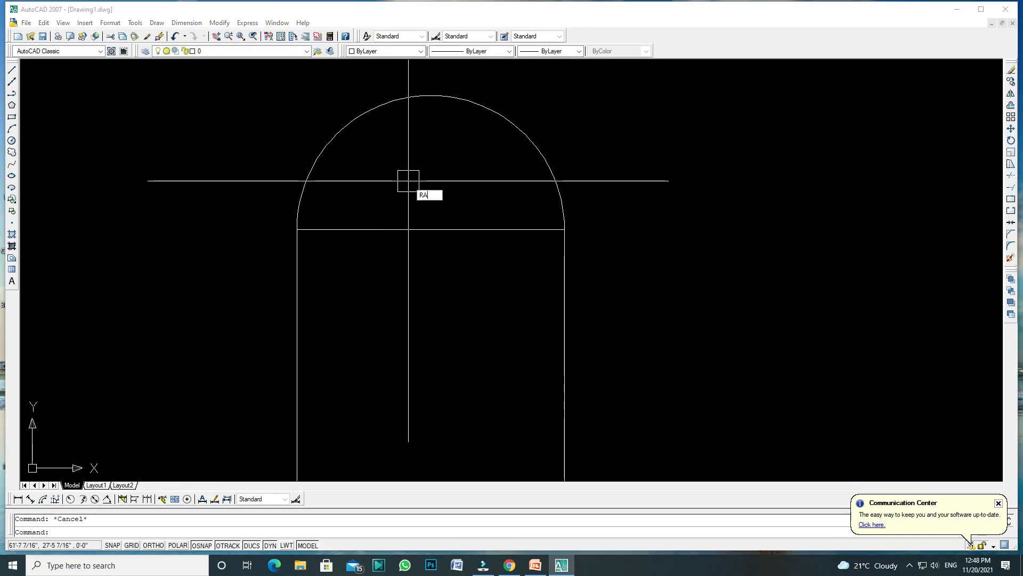
text(Y)
key(Return)
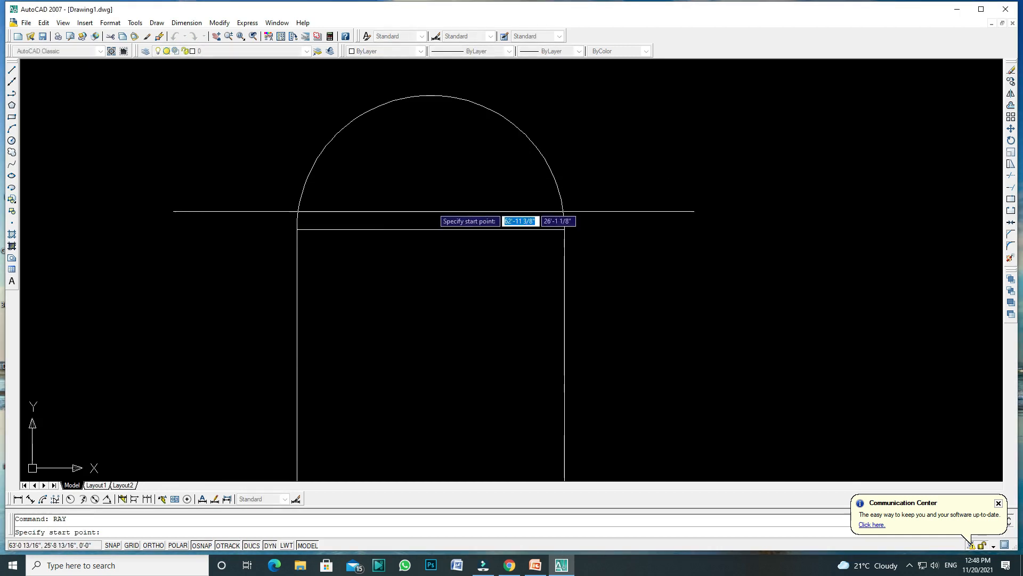
click(430, 229)
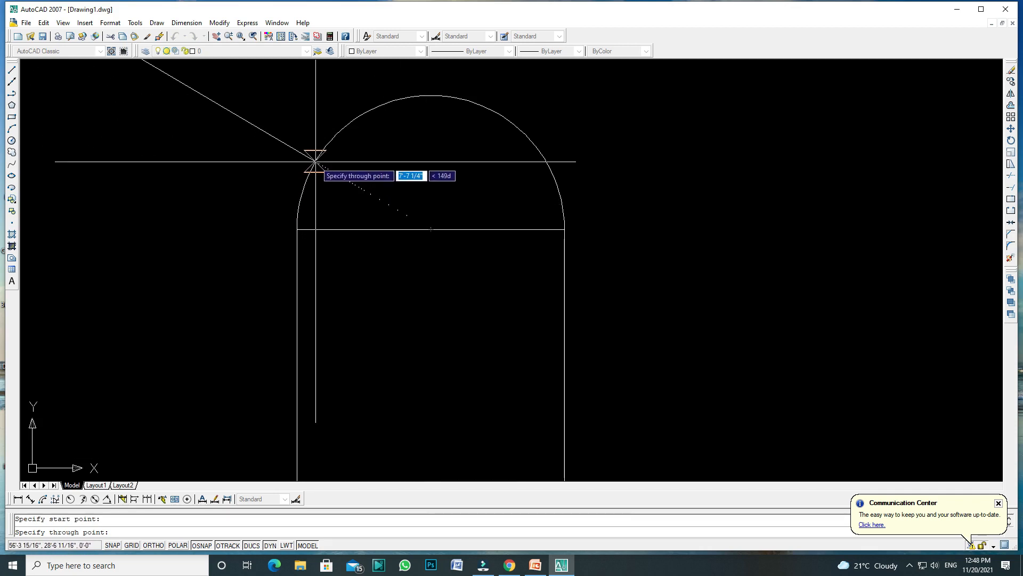
click(309, 173)
click(336, 134)
click(385, 106)
click(430, 96)
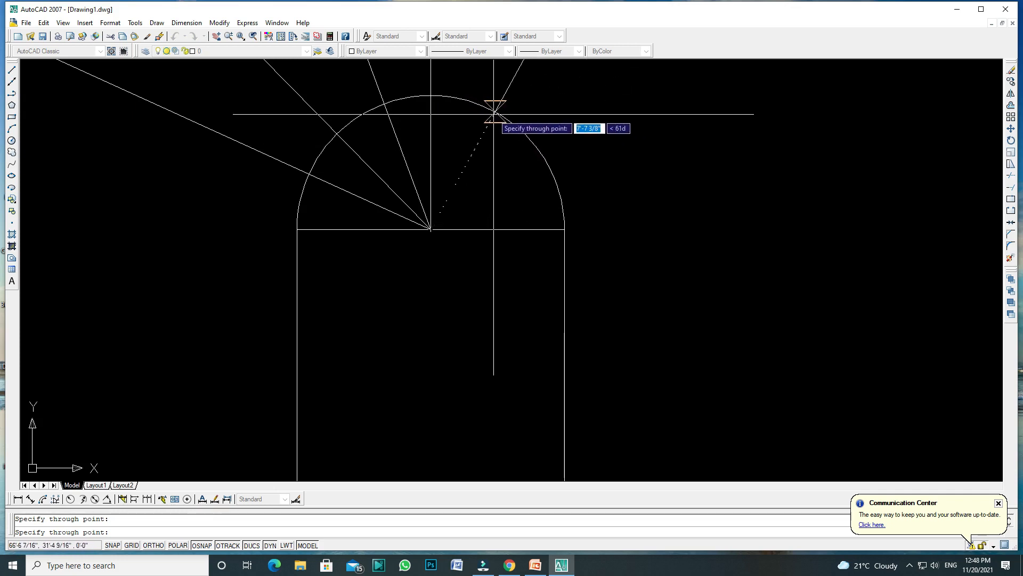
click(495, 112)
click(532, 145)
click(559, 192)
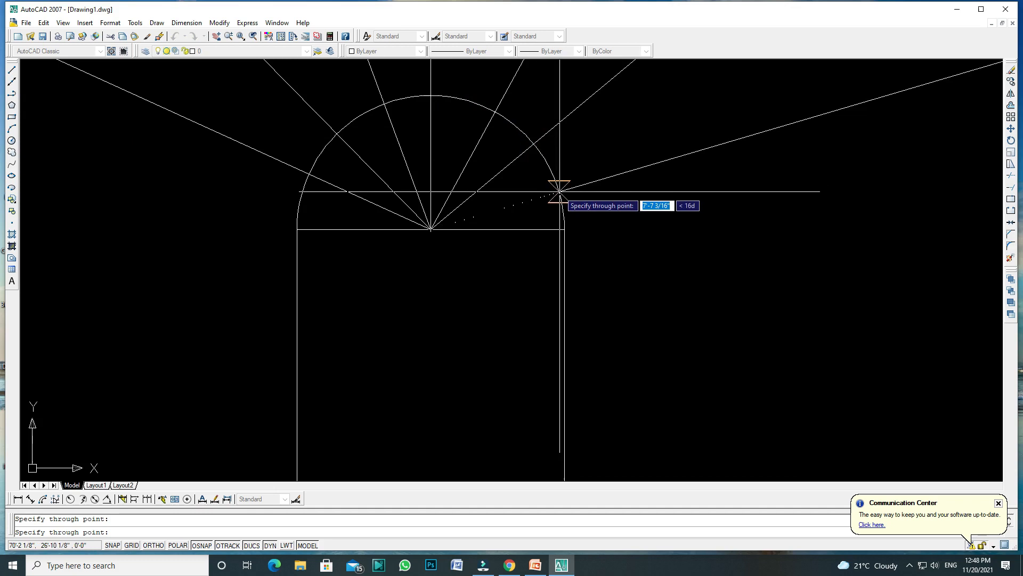
scroll(563, 208, down, 4)
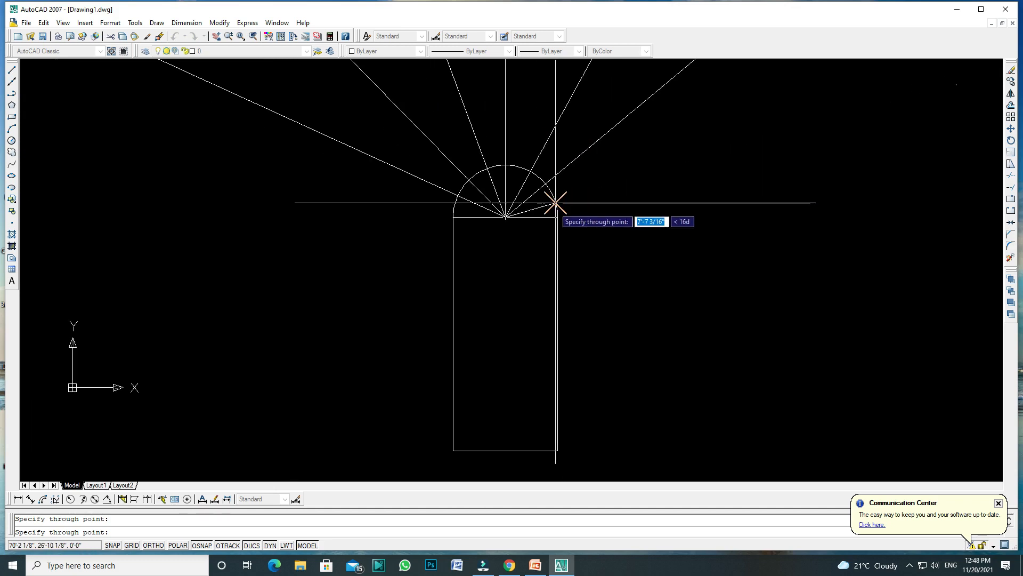
key(Escape)
text(tr)
key(Return)
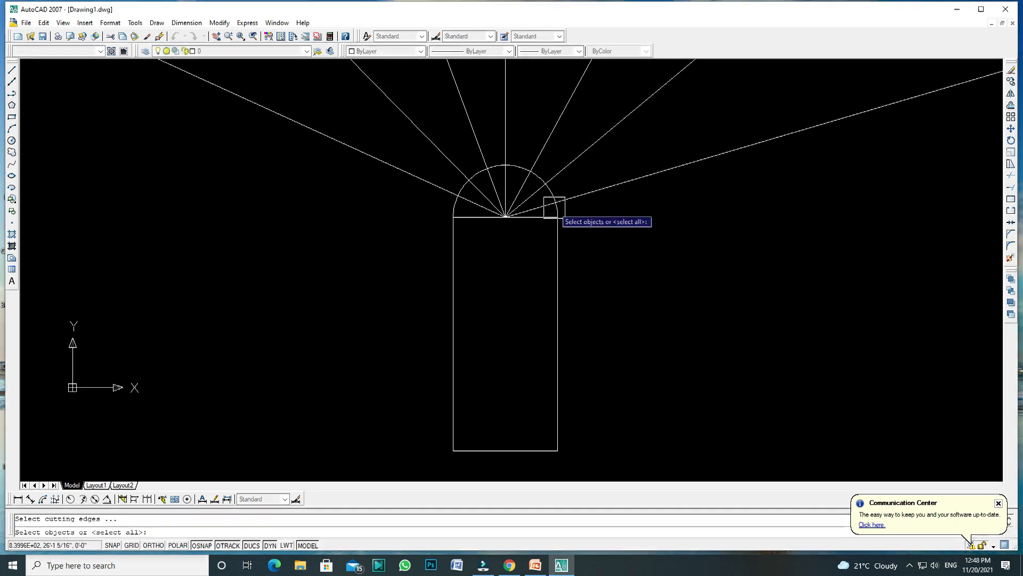
click(553, 204)
click(540, 176)
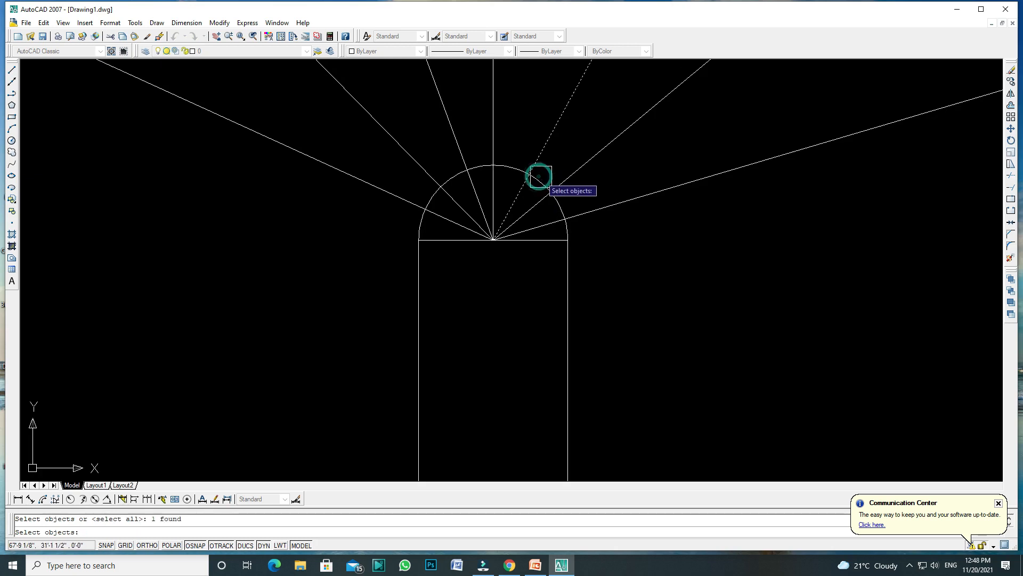
scroll(540, 176, up, 5)
key(Escape)
Trim off the parts of all seven rays outside the arc, using the arc as the cutting edge.
text(tr)
key(Return)
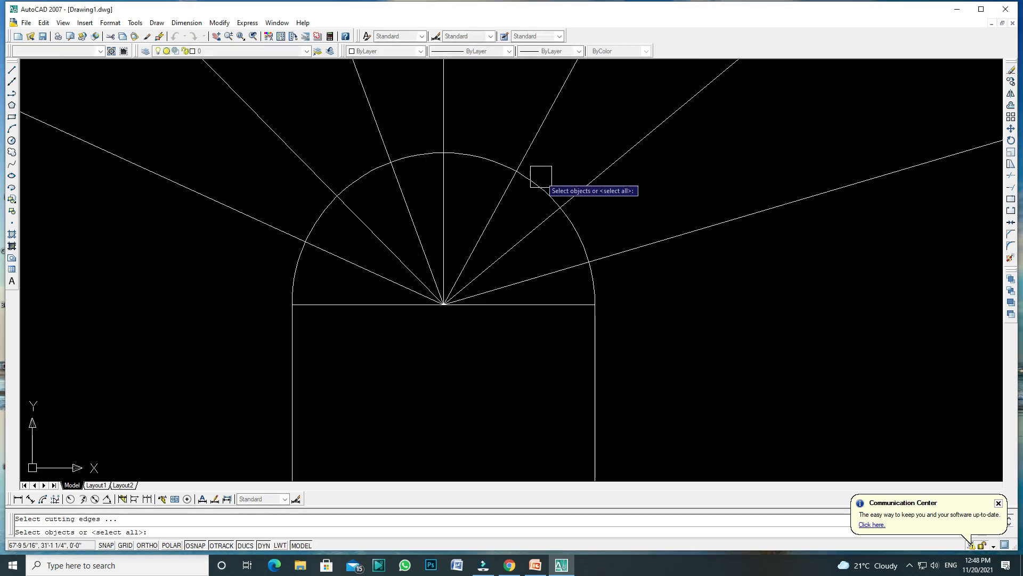
click(541, 176)
click(528, 188)
key(Return)
scroll(509, 184, down, 4)
click(557, 123)
click(485, 137)
click(446, 139)
click(410, 160)
click(404, 147)
click(335, 194)
key(Escape)
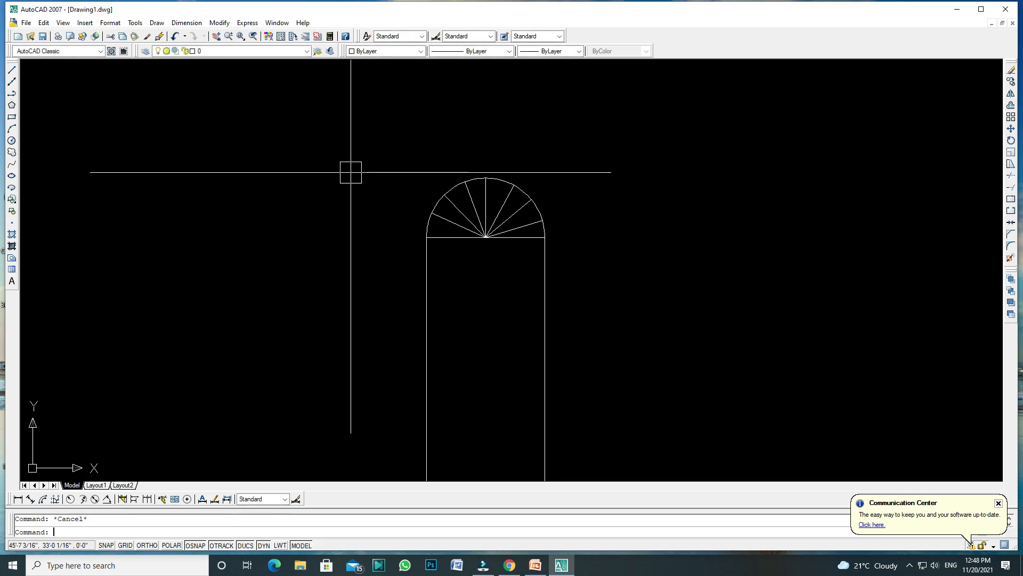
scroll(409, 200, down, 2)
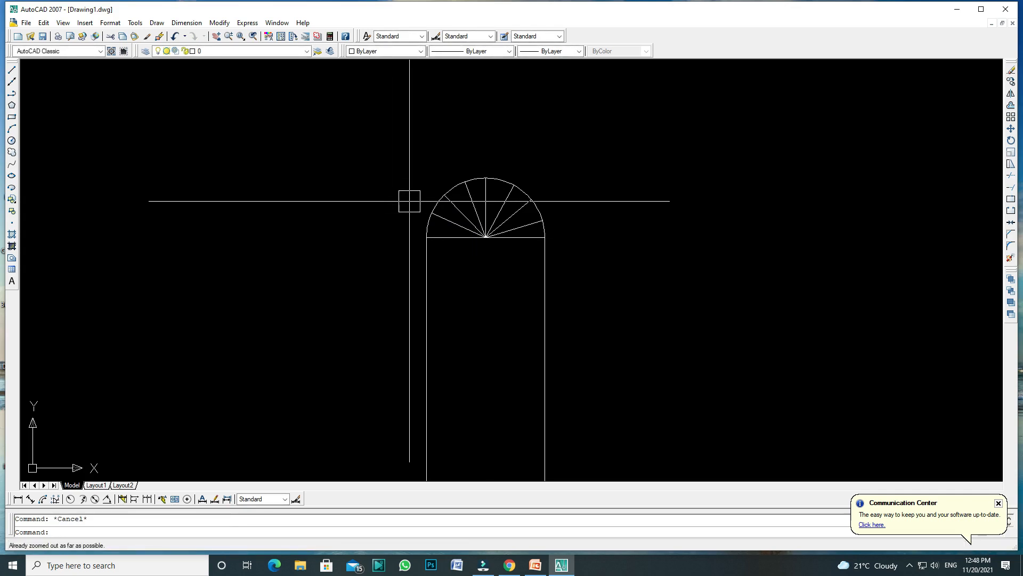
key(ctrl+s)
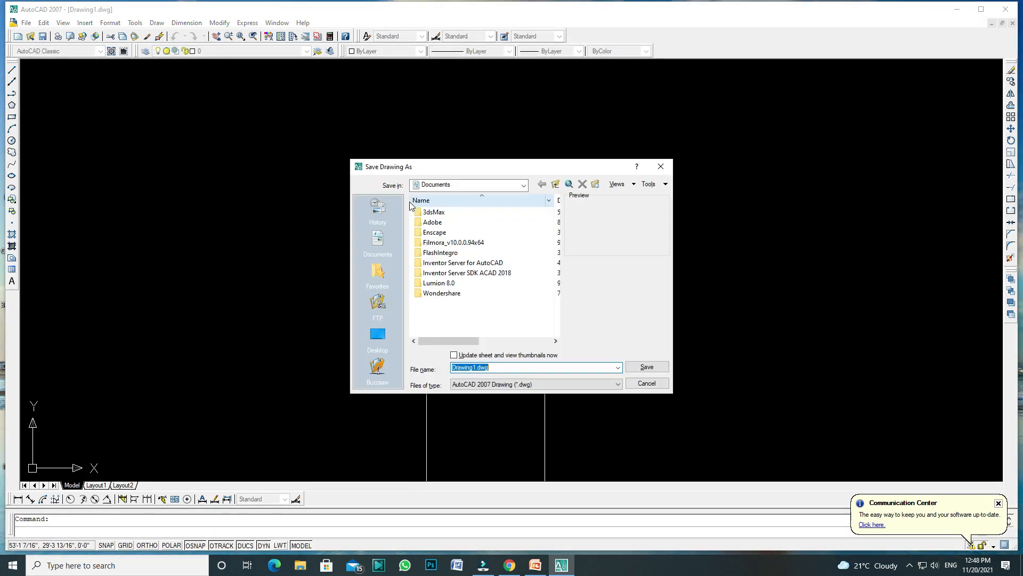
click(655, 387)
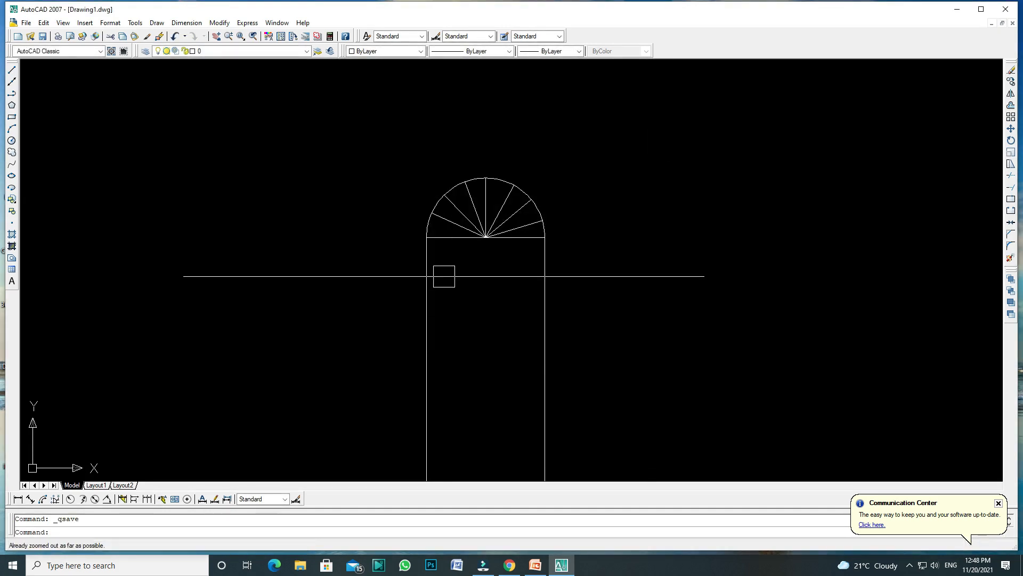
Switch to the PowerPoint presentation and show slide 4 with the draw commands and their short keys.
click(533, 572)
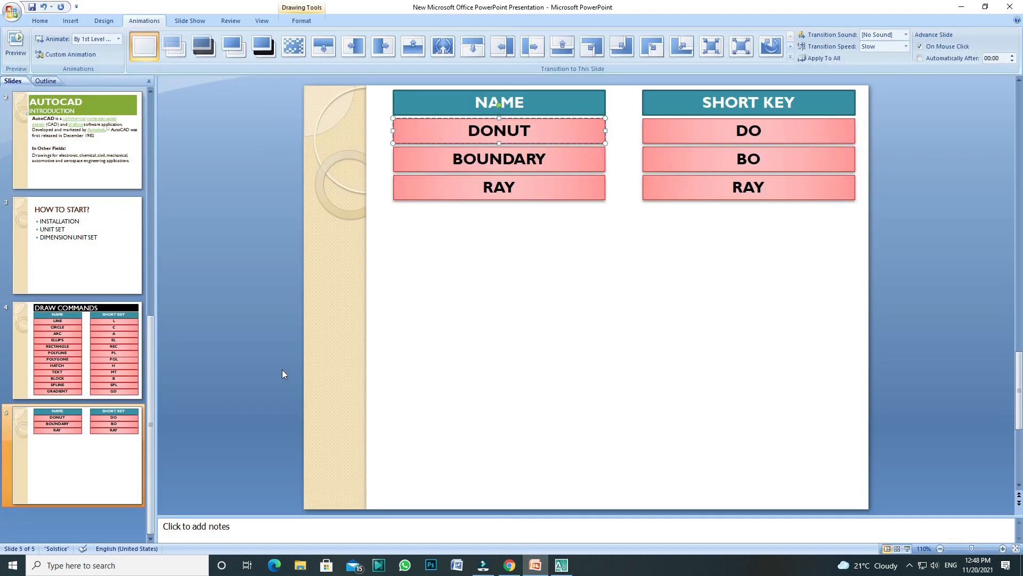
click(117, 358)
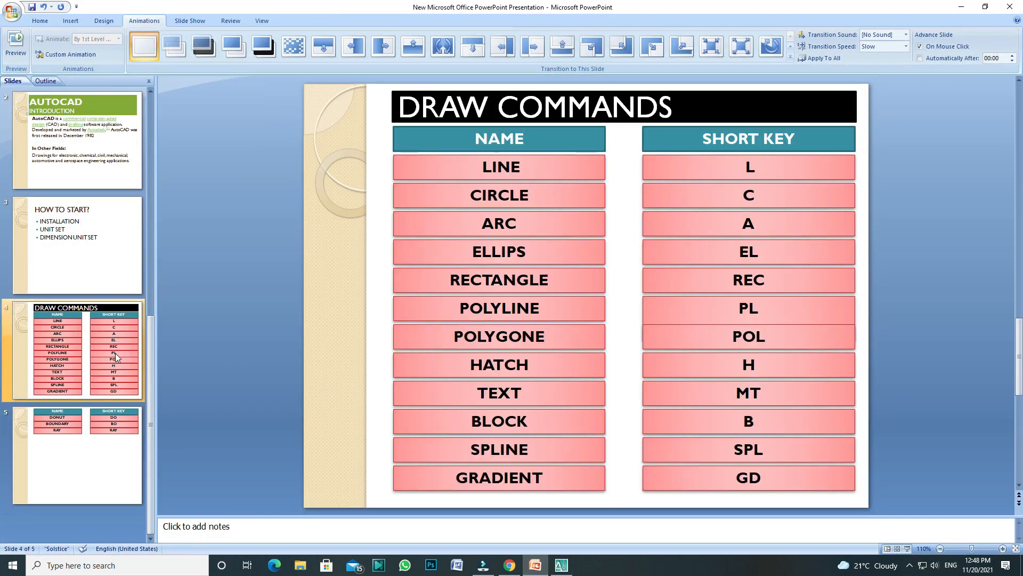